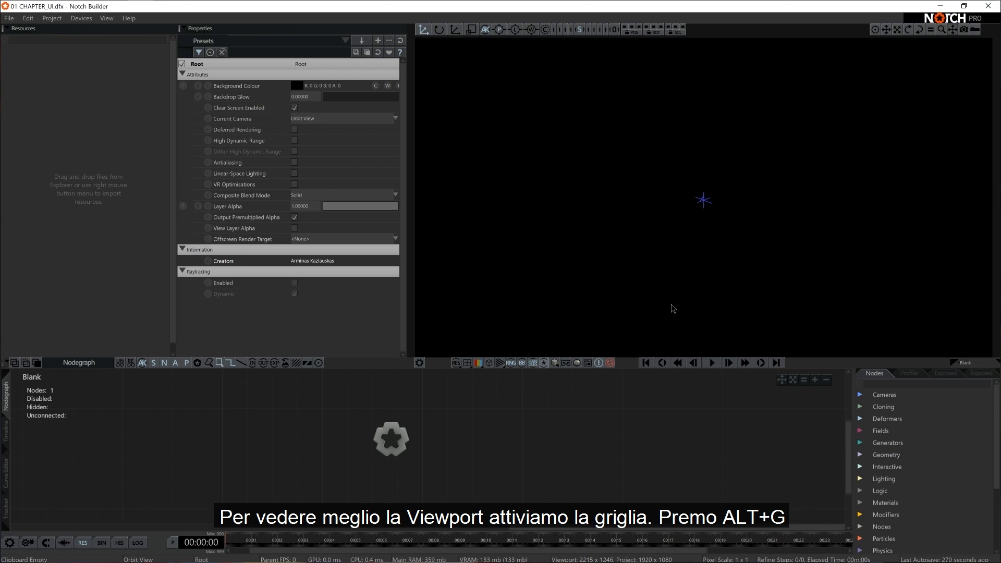
Turn on the grid in the viewport
{"action": "key", "text": "alt+g"}
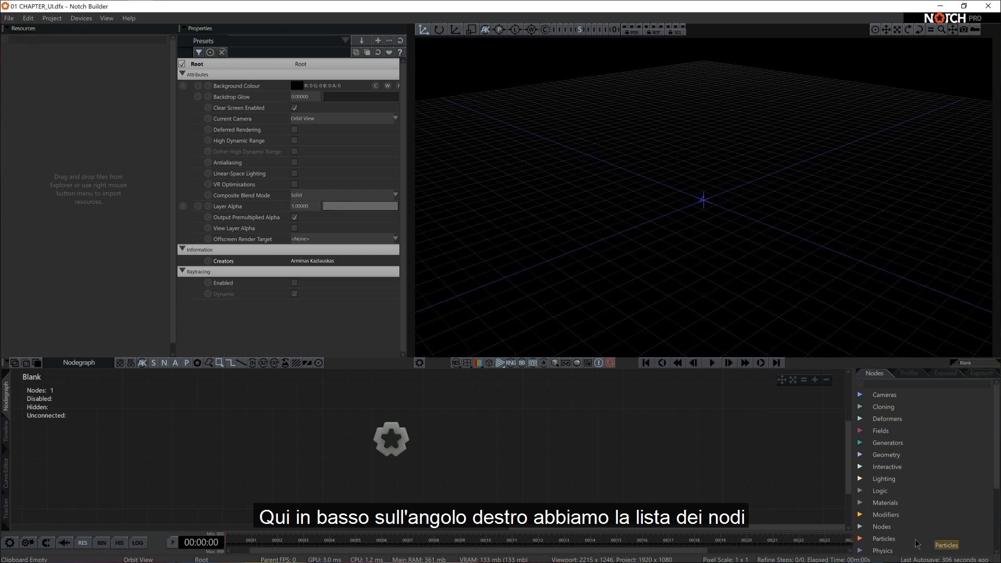
Browse the node list, expanding the Cloning, Deformers and Post-FX categories to examine the available nodes
{"action": "scroll", "coordinate": [874, 452], "scroll_direction": "down", "scroll_amount": 3}
{"action": "scroll", "coordinate": [872, 472], "scroll_direction": "up", "scroll_amount": 3}
{"action": "left_click", "coordinate": [862, 406]}
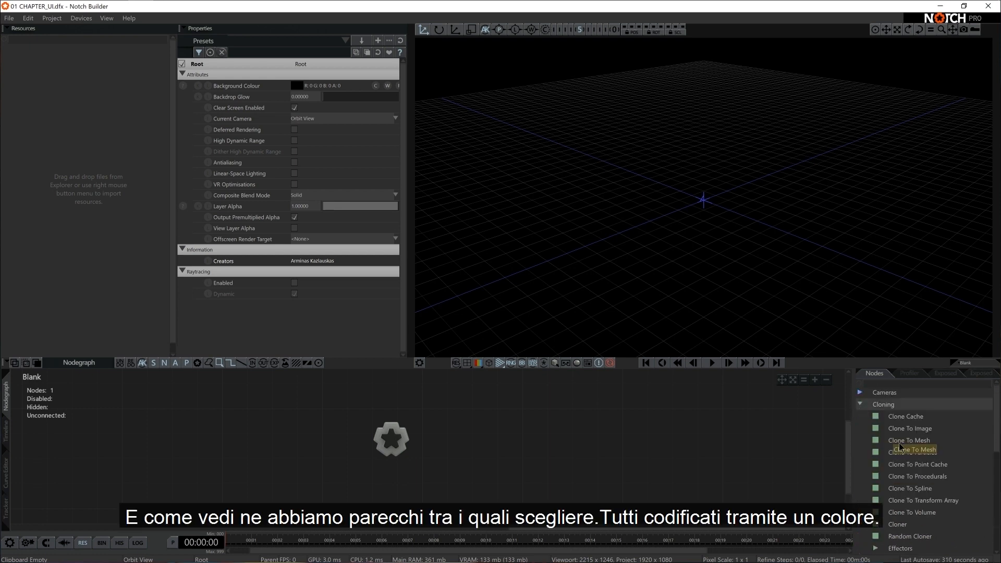
{"action": "scroll", "coordinate": [901, 447], "scroll_direction": "down", "scroll_amount": 1}
{"action": "scroll", "coordinate": [901, 447], "scroll_direction": "down", "scroll_amount": 3}
{"action": "left_click", "coordinate": [900, 490]}
{"action": "scroll", "coordinate": [901, 486], "scroll_direction": "down", "scroll_amount": 5}
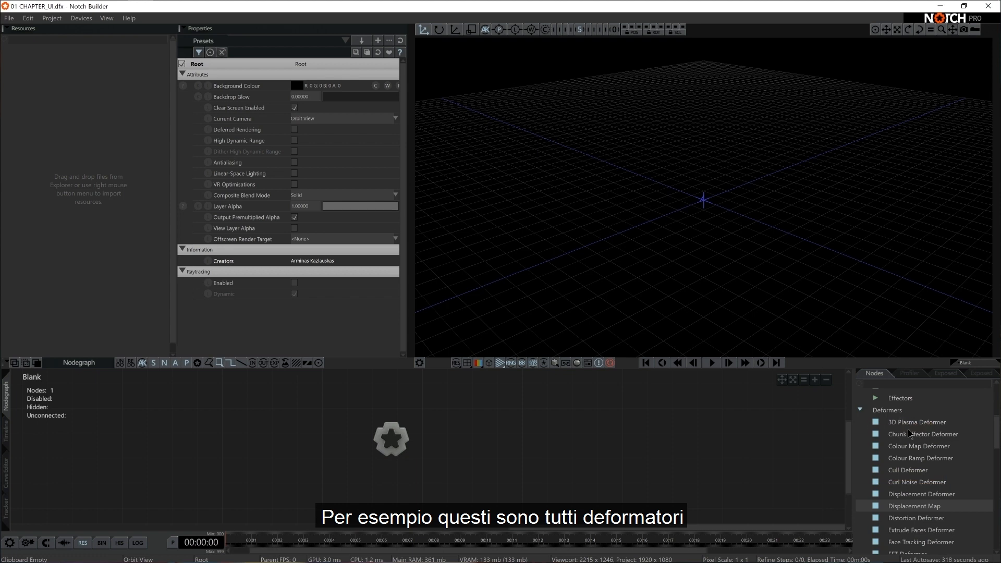
{"action": "scroll", "coordinate": [910, 447], "scroll_direction": "down", "scroll_amount": 5}
{"action": "scroll", "coordinate": [911, 447], "scroll_direction": "down", "scroll_amount": 10}
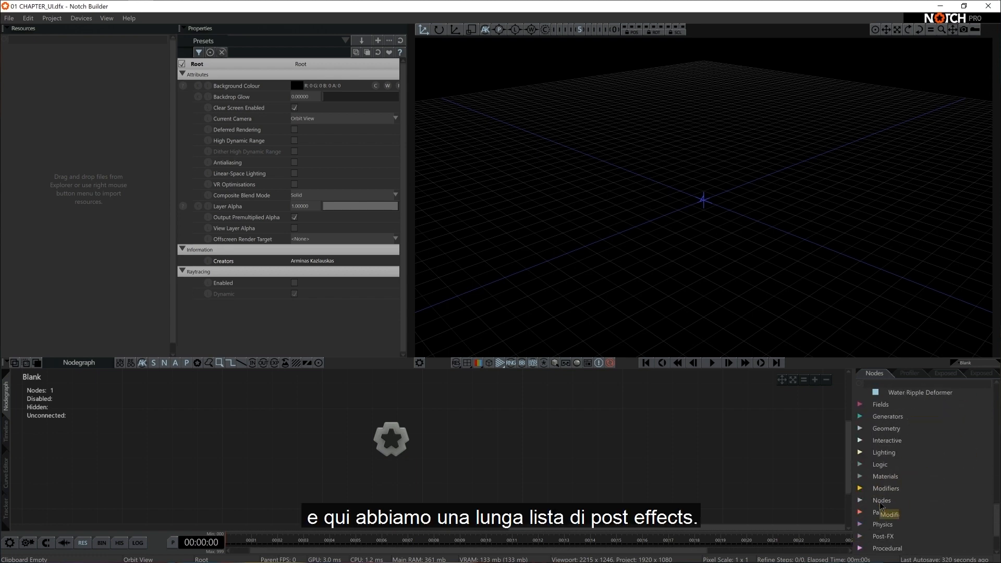
{"action": "scroll", "coordinate": [879, 504], "scroll_direction": "down", "scroll_amount": 2}
{"action": "left_click", "coordinate": [882, 512]}
{"action": "scroll", "coordinate": [898, 495], "scroll_direction": "down", "scroll_amount": 4}
{"action": "scroll", "coordinate": [901, 486], "scroll_direction": "down", "scroll_amount": 3}
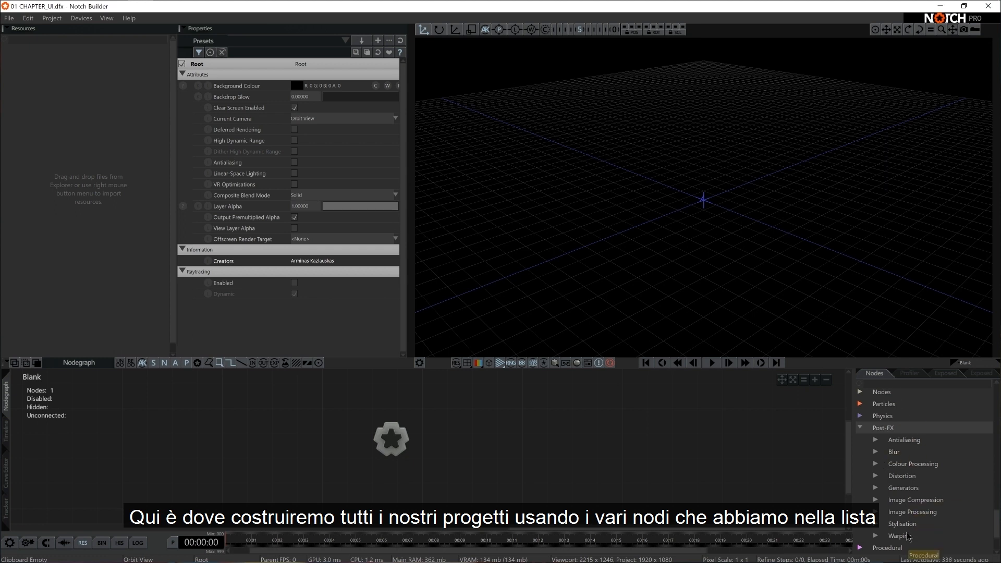
Select the Root node and set its Composite Blend Mode to Blend
{"action": "left_click_drag", "start_coordinate": [358, 404], "coordinate": [449, 486]}
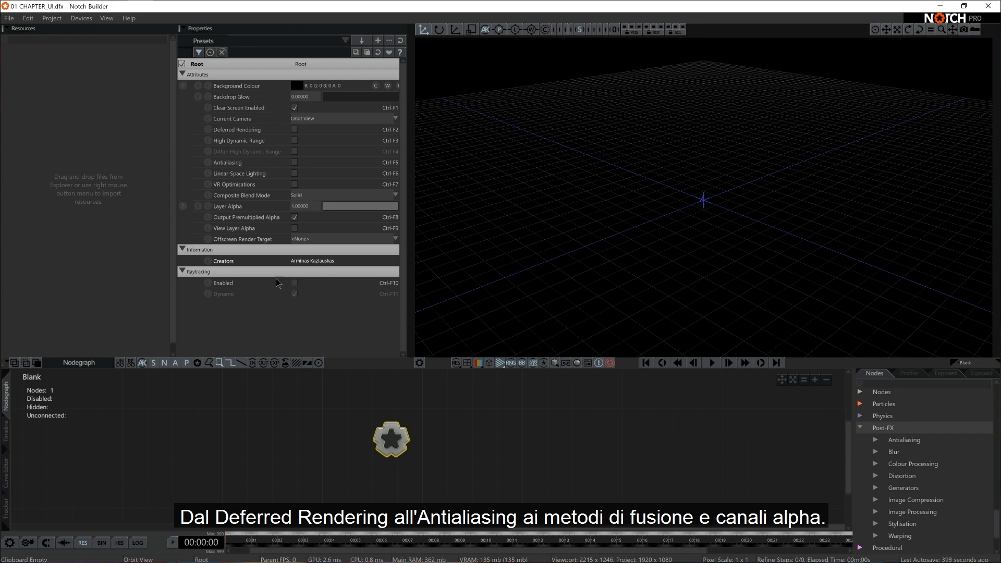
{"action": "left_click", "coordinate": [313, 196]}
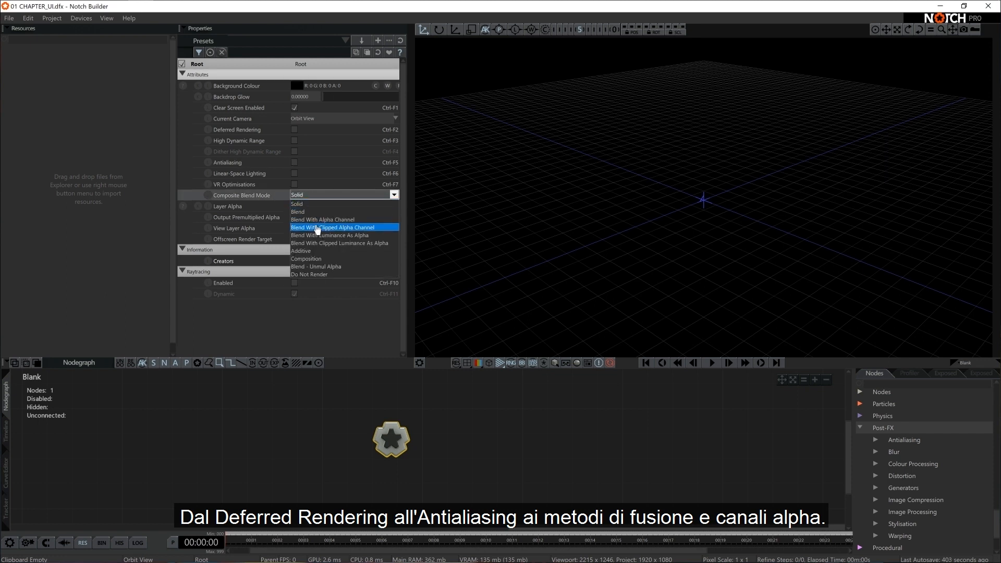
{"action": "left_click", "coordinate": [313, 211]}
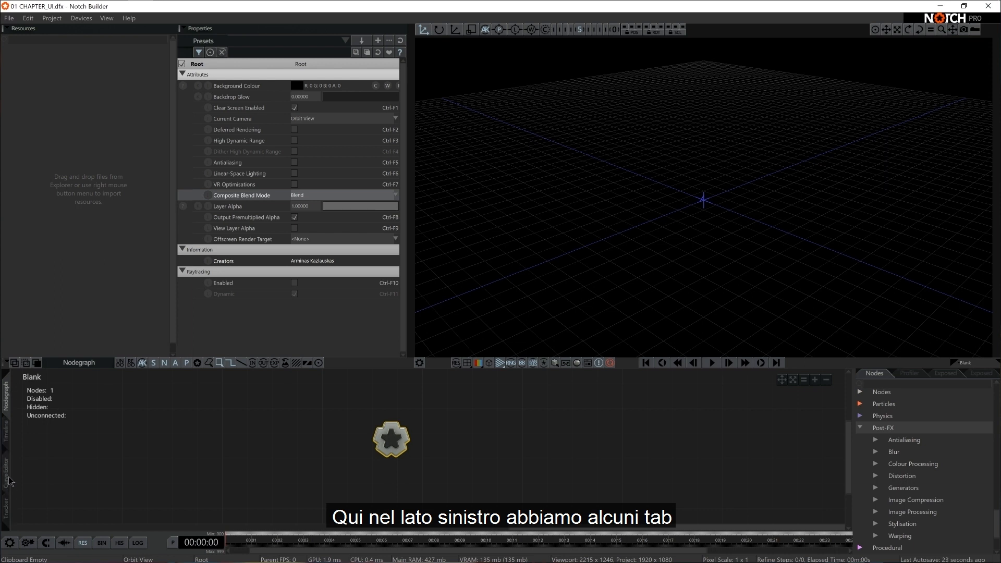
Look at the Timeline and Curve Editor views and return to the Nodegraph
{"action": "left_click", "coordinate": [7, 435]}
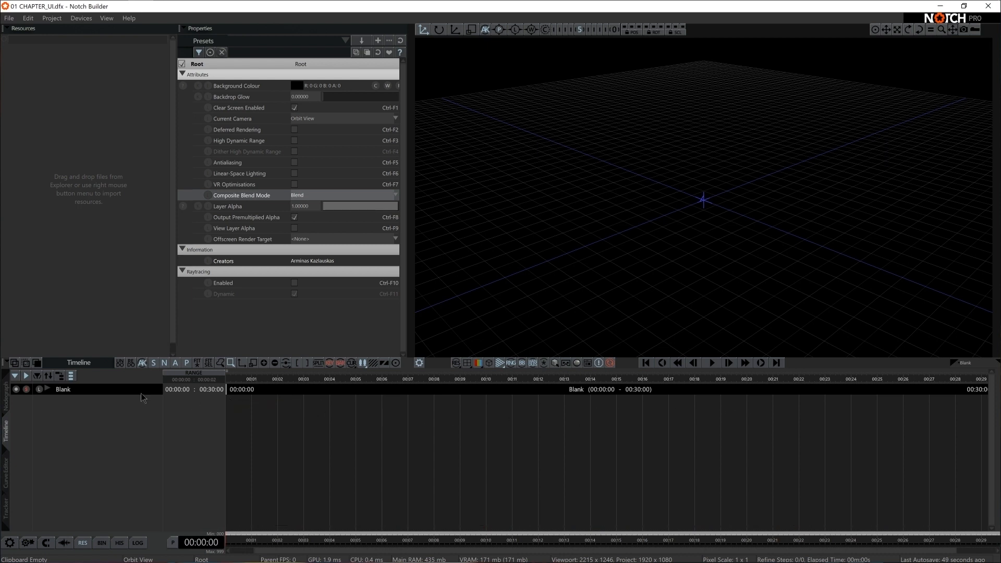
{"action": "left_click", "coordinate": [7, 477]}
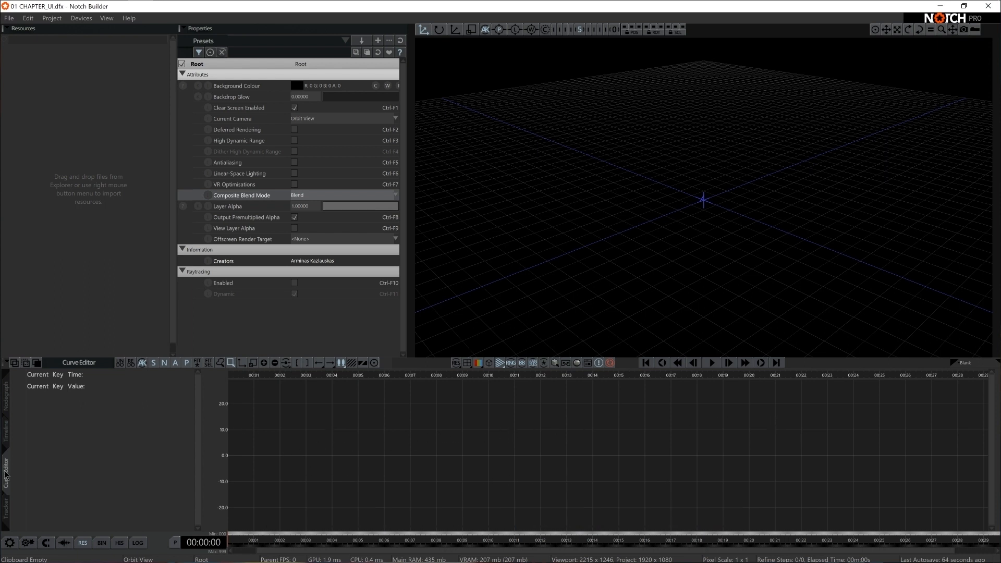
{"action": "left_click", "coordinate": [5, 432]}
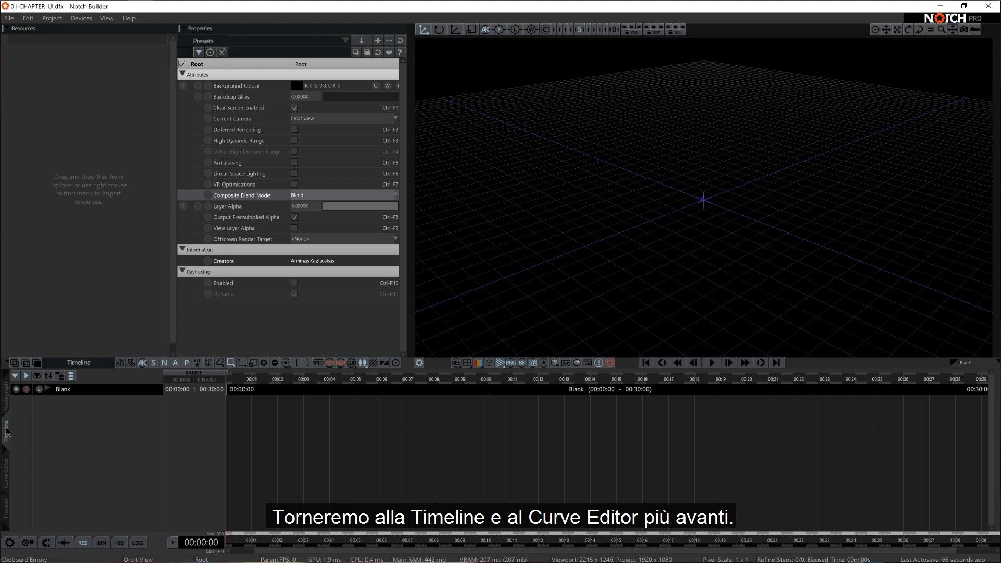
{"action": "left_click", "coordinate": [7, 397]}
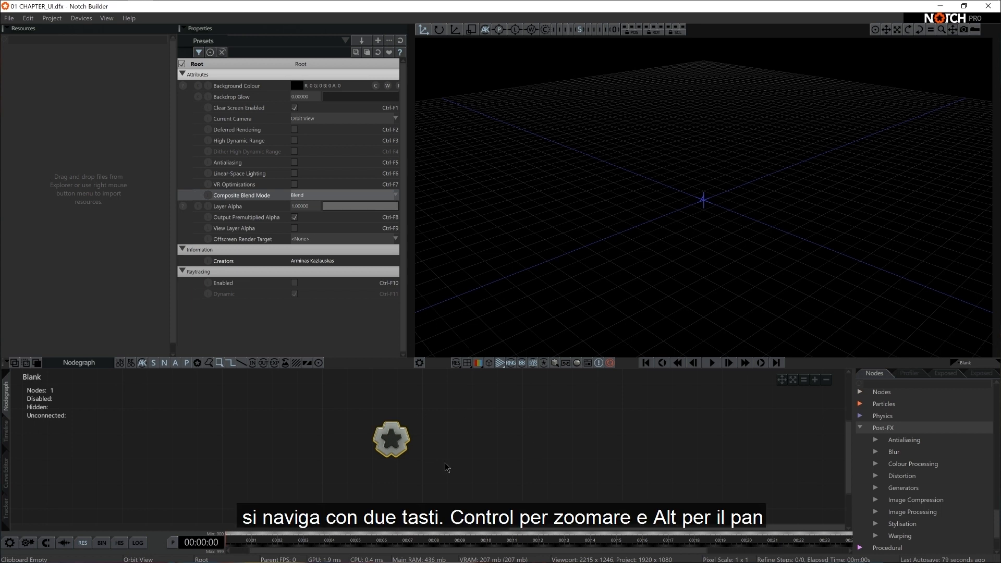
Find the Shape 3D geometry node and place it in the Nodegraph to the right of the Root node
{"action": "left_click_drag", "start_coordinate": [468, 465], "coordinate": [559, 480], "text": "ctrl"}
{"action": "left_click_drag", "start_coordinate": [558, 480], "coordinate": [528, 481], "text": "ctrl"}
{"action": "left_click_drag", "start_coordinate": [528, 481], "coordinate": [556, 490], "text": "alt"}
{"action": "middle_click_drag", "start_coordinate": [557, 490], "coordinate": [467, 474]}
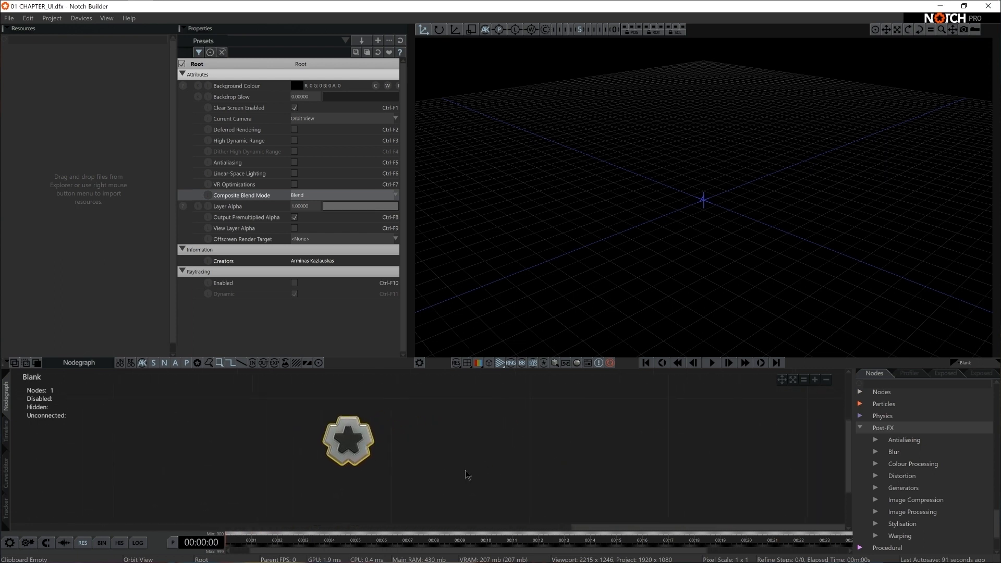
{"action": "left_click", "coordinate": [882, 384]}
{"action": "type", "text": "shape"}
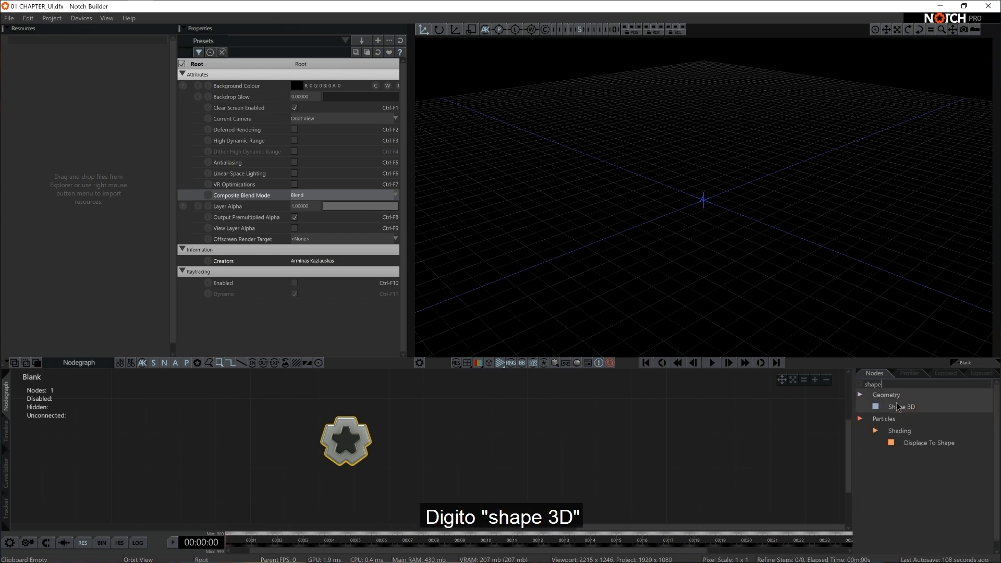
{"action": "left_click_drag", "start_coordinate": [899, 412], "coordinate": [521, 421]}
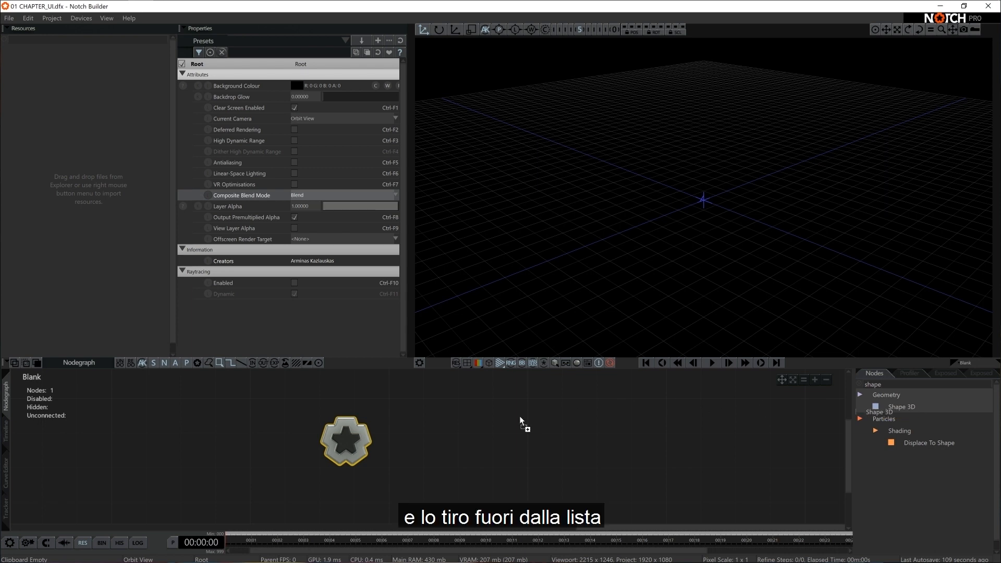
{"action": "left_click_drag", "start_coordinate": [439, 430], "coordinate": [445, 439]}
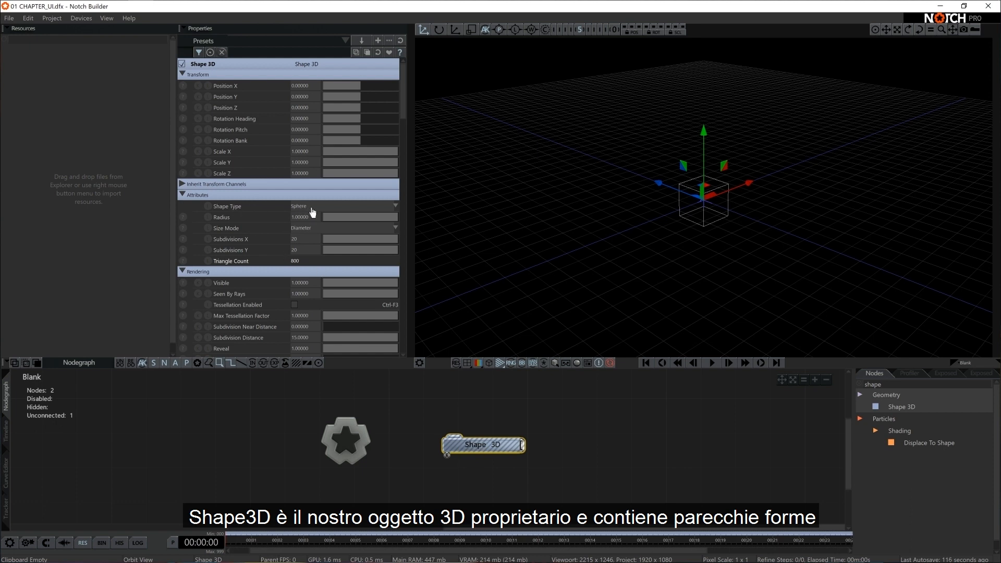
Check the available shape types of the Shape 3D node and connect it to the Root node
{"action": "left_click", "coordinate": [312, 211]}
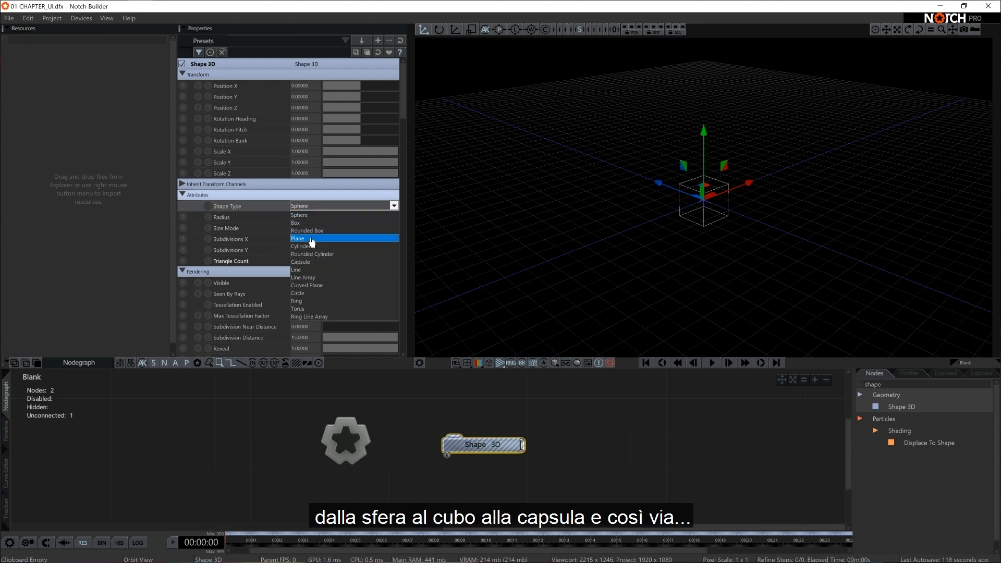
{"action": "left_click", "coordinate": [268, 208]}
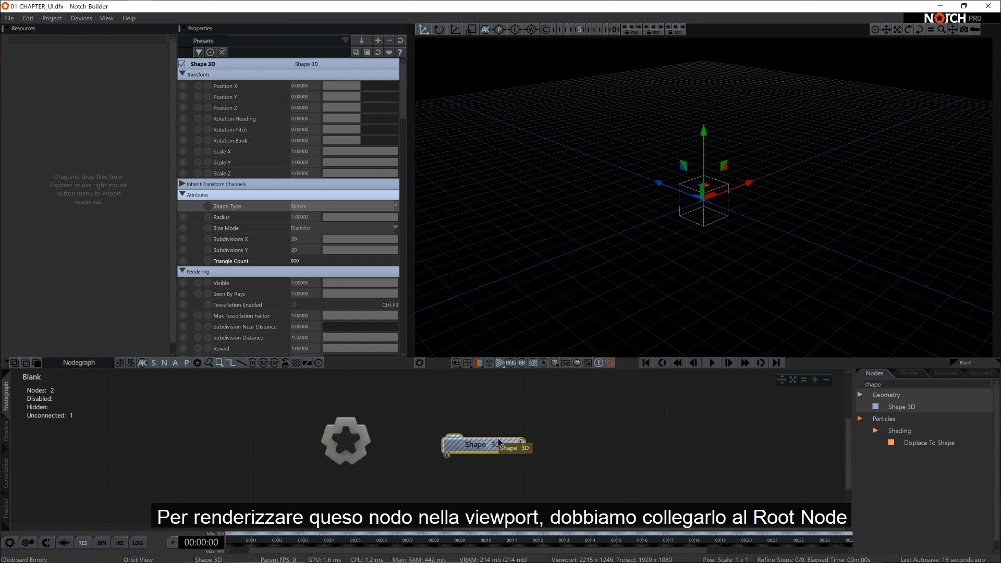
{"action": "left_click_drag", "start_coordinate": [346, 441], "coordinate": [453, 434]}
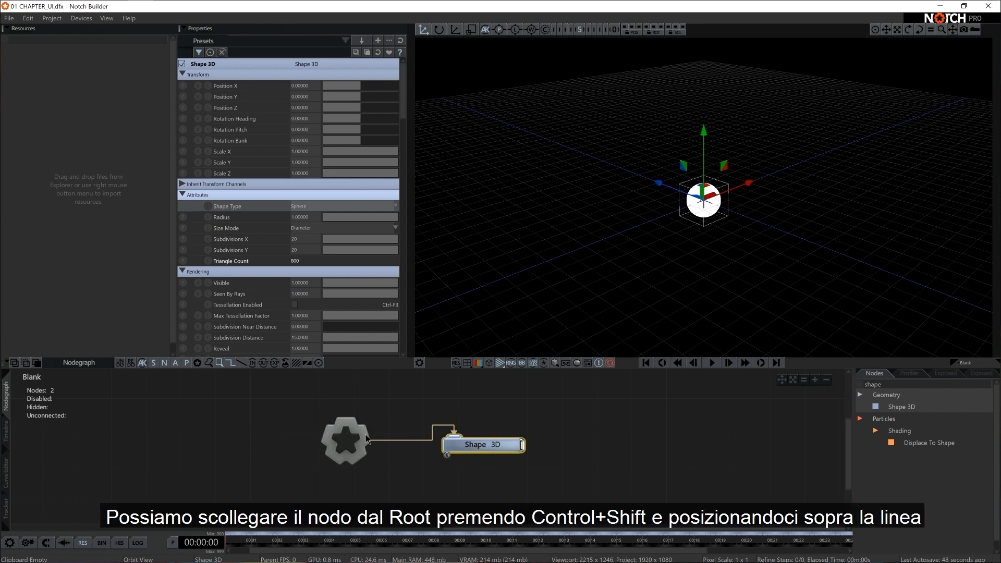
Remove and restore the link between the Root and Shape 3D nodes twice
{"action": "key", "text": "ctrl+shift"}
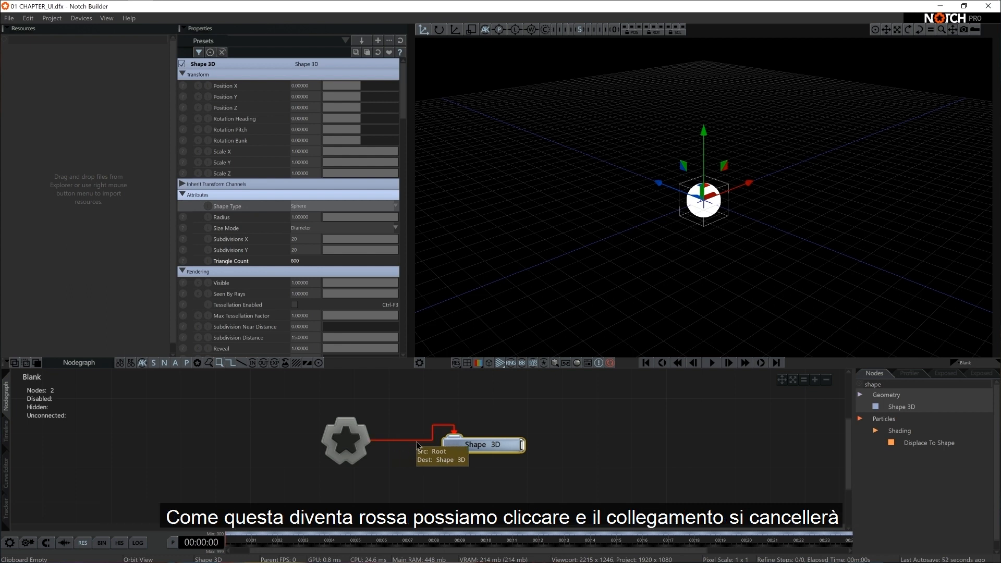
{"action": "left_click", "coordinate": [417, 447]}
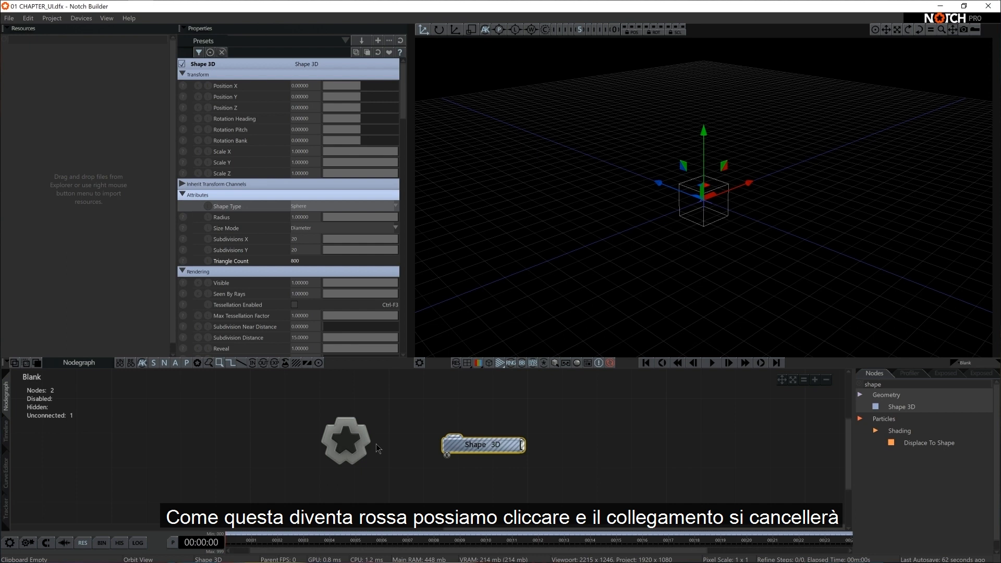
{"action": "left_click_drag", "start_coordinate": [448, 429], "coordinate": [365, 441]}
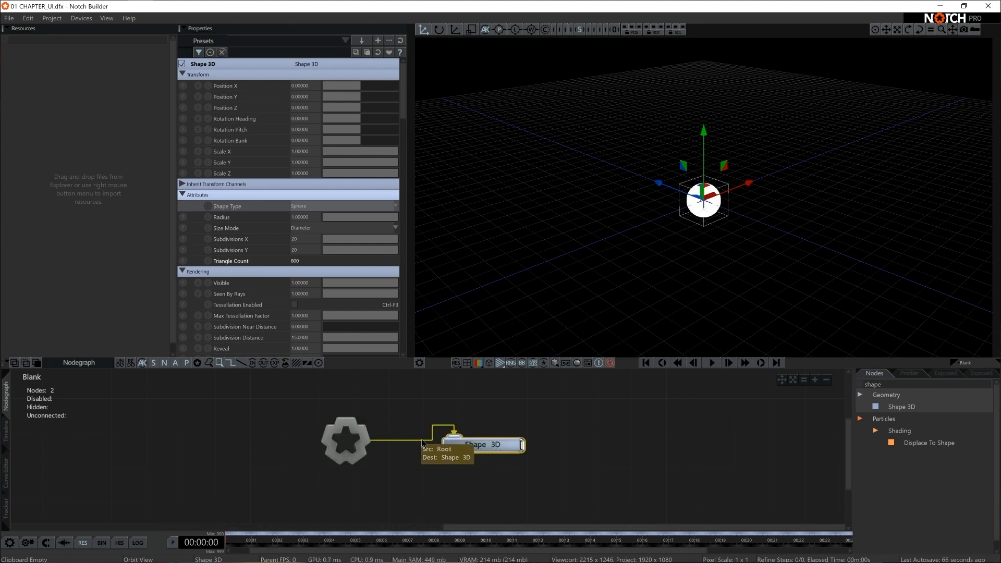
{"action": "left_click", "coordinate": [402, 449]}
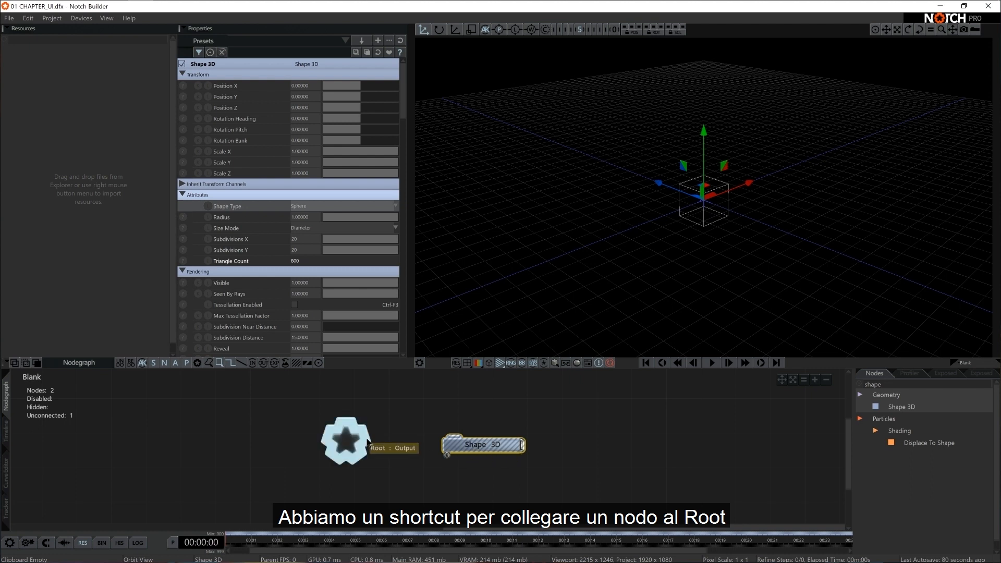
{"action": "key", "text": "ctrl+r"}
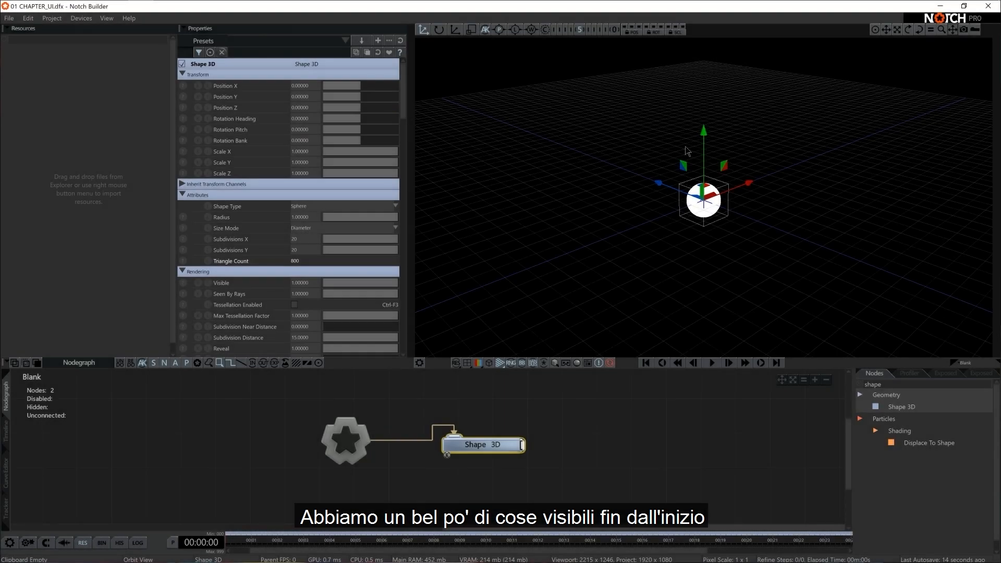
Switch several viewport display overlays off and back on
{"action": "left_click", "coordinate": [501, 363]}
{"action": "left_click", "coordinate": [501, 362]}
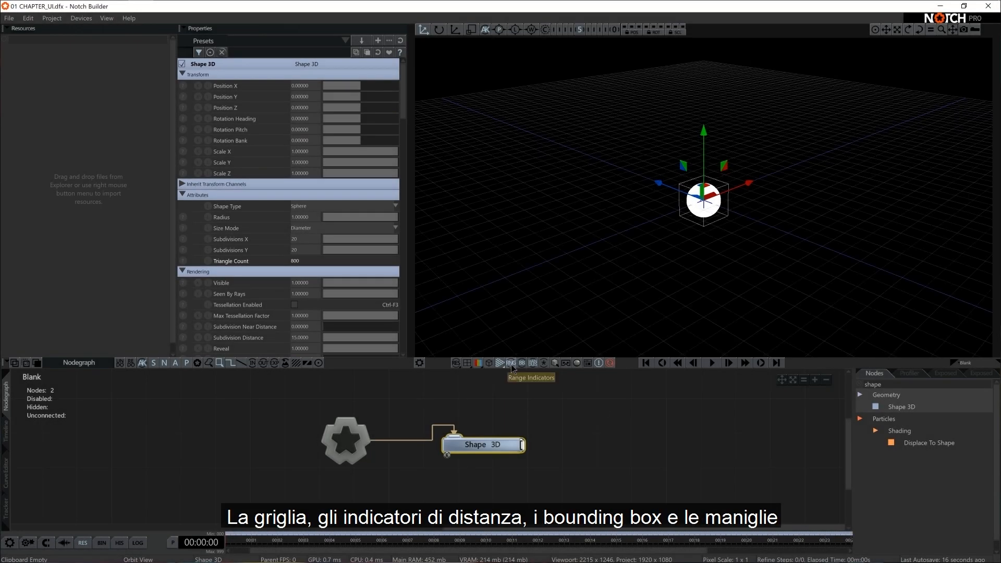
{"action": "left_click", "coordinate": [522, 363]}
{"action": "left_click", "coordinate": [522, 362]}
{"action": "left_click", "coordinate": [537, 366]}
{"action": "left_click", "coordinate": [537, 366]}
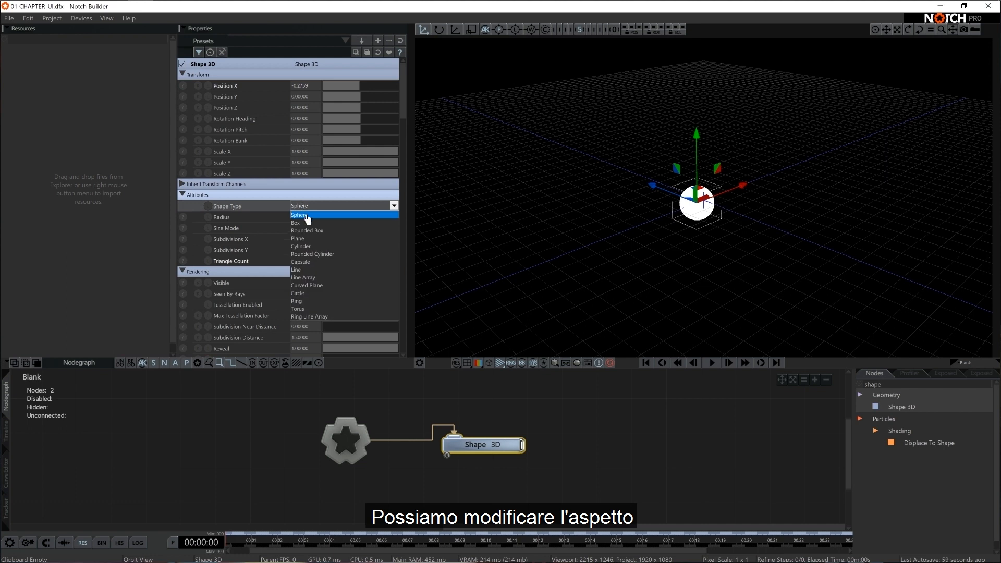
Set the Shape 3D node's Shape Type to Box and look through its rendering and material properties
{"action": "left_click", "coordinate": [309, 222]}
{"action": "scroll", "coordinate": [221, 234], "scroll_direction": "down", "scroll_amount": 3}
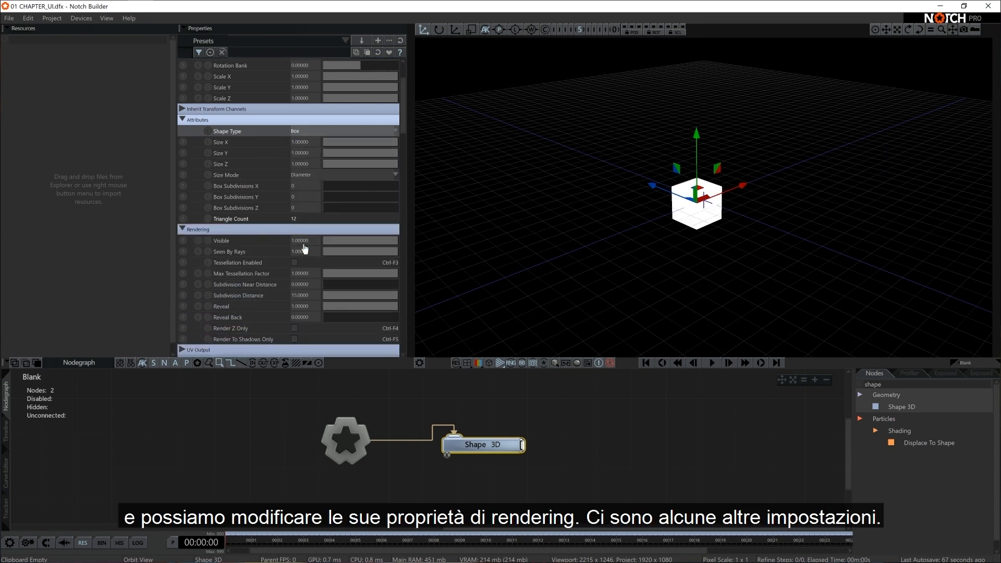
{"action": "scroll", "coordinate": [304, 250], "scroll_direction": "down", "scroll_amount": 10}
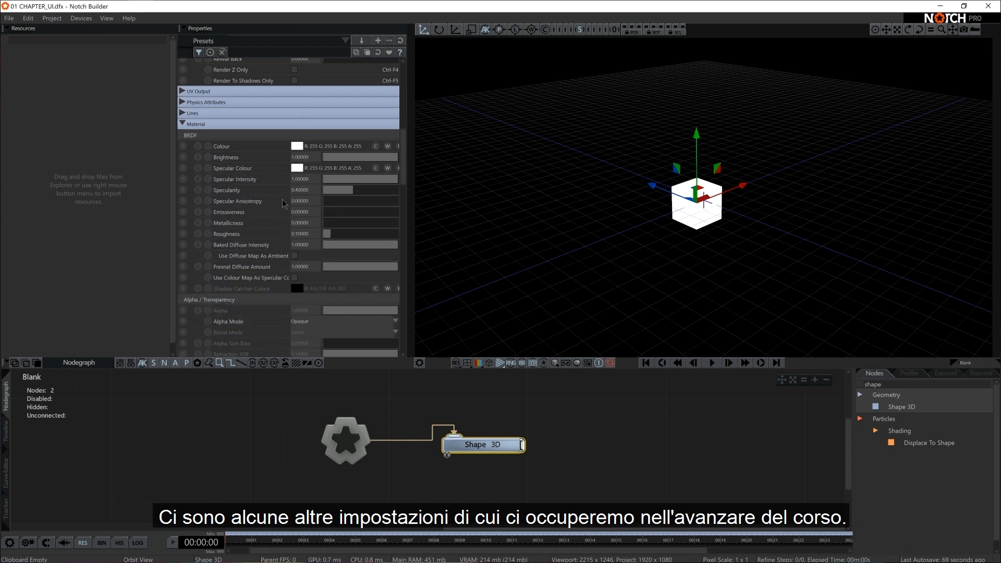
{"action": "left_click_drag", "start_coordinate": [401, 176], "coordinate": [401, 106]}
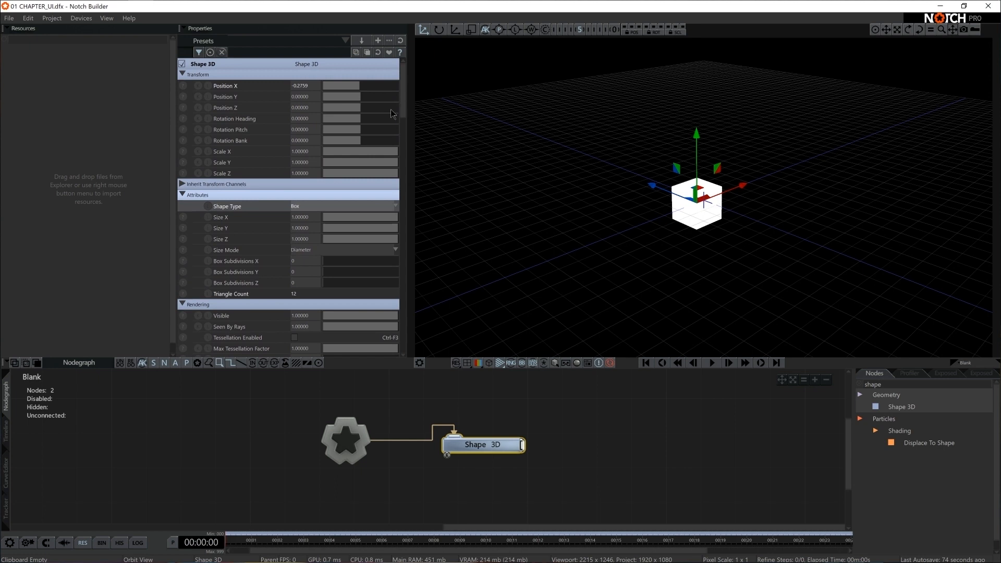
Move the box along its X axis to Position X 10 and set Position X to exactly 12
{"action": "left_click_drag", "start_coordinate": [361, 85], "coordinate": [385, 83]}
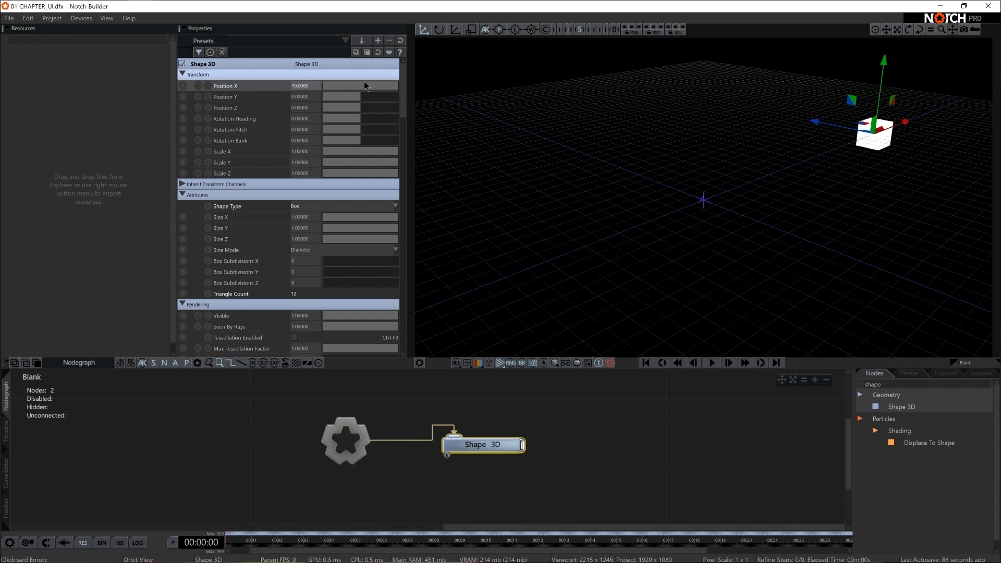
{"action": "left_click", "coordinate": [305, 87]}
{"action": "type", "text": "12"}
{"action": "key", "text": "Return"}
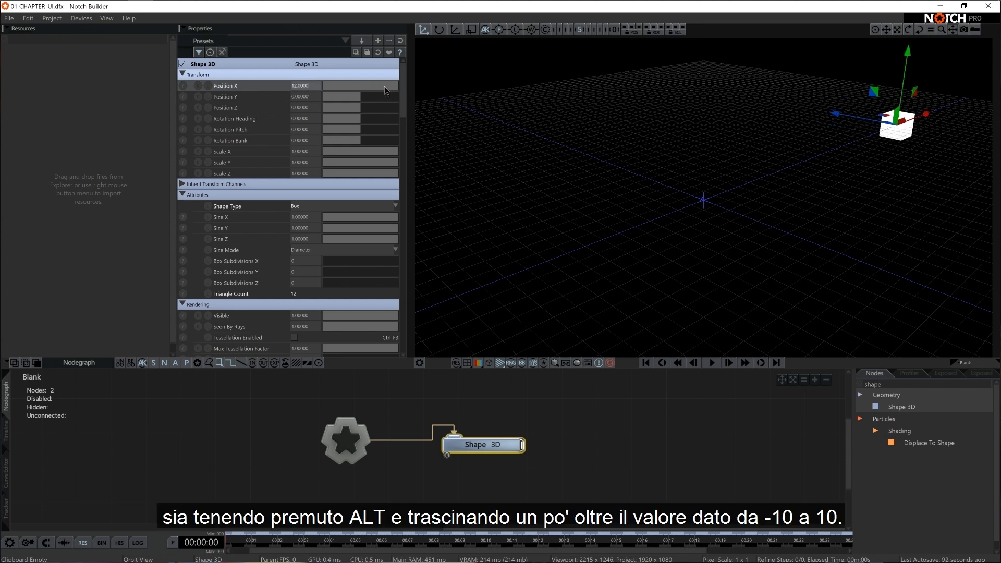
Adjust the box to about Position X 3.31, Y 0.34, Z 2.55, Rotation Pitch -65.8 and Rotation Bank -1.24
{"action": "left_click_drag", "start_coordinate": [384, 83], "coordinate": [367, 108], "text": "alt"}
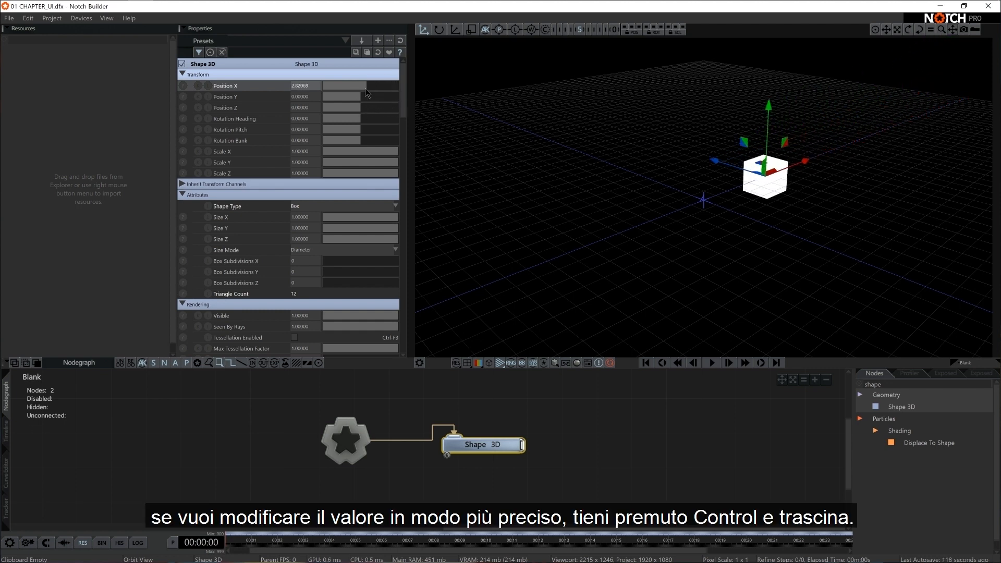
{"action": "left_click_drag", "start_coordinate": [367, 86], "coordinate": [348, 131], "text": "ctrl"}
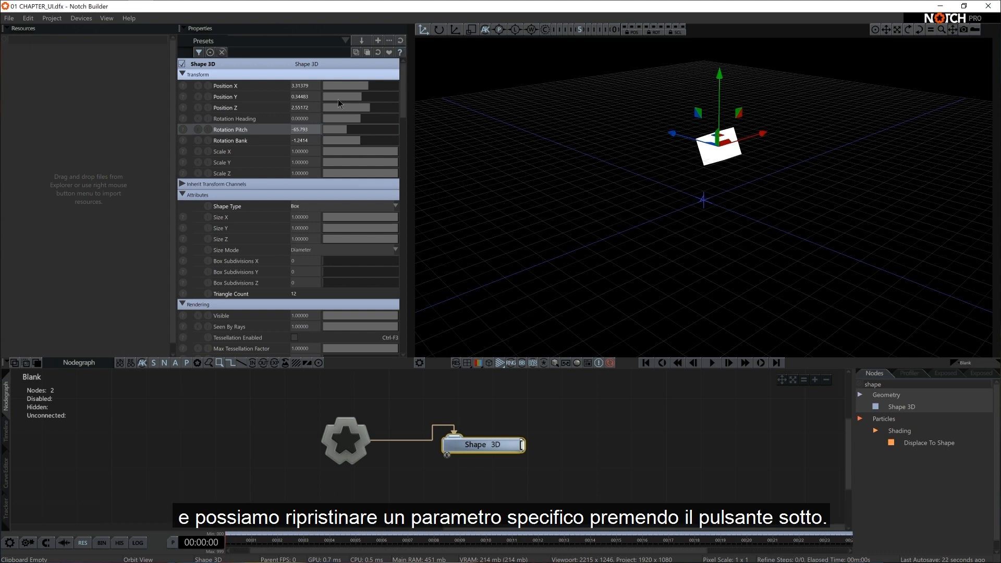
Reset individual transform parameters such as Position Z, and restore all Shape 3D properties to their defaults
{"action": "left_click", "coordinate": [376, 54]}
{"action": "left_click", "coordinate": [254, 135]}
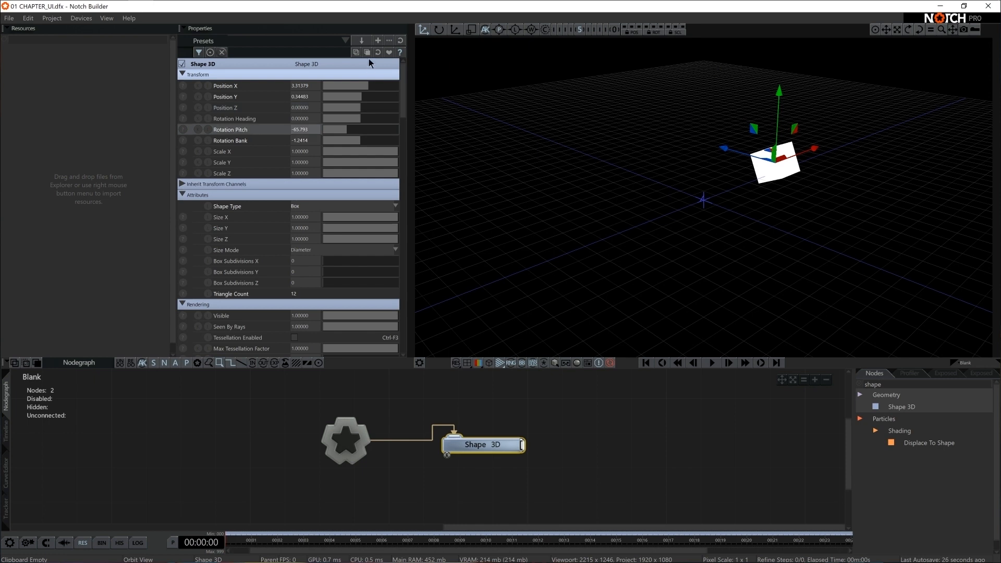
{"action": "left_click", "coordinate": [378, 52]}
{"action": "left_click", "coordinate": [402, 41]}
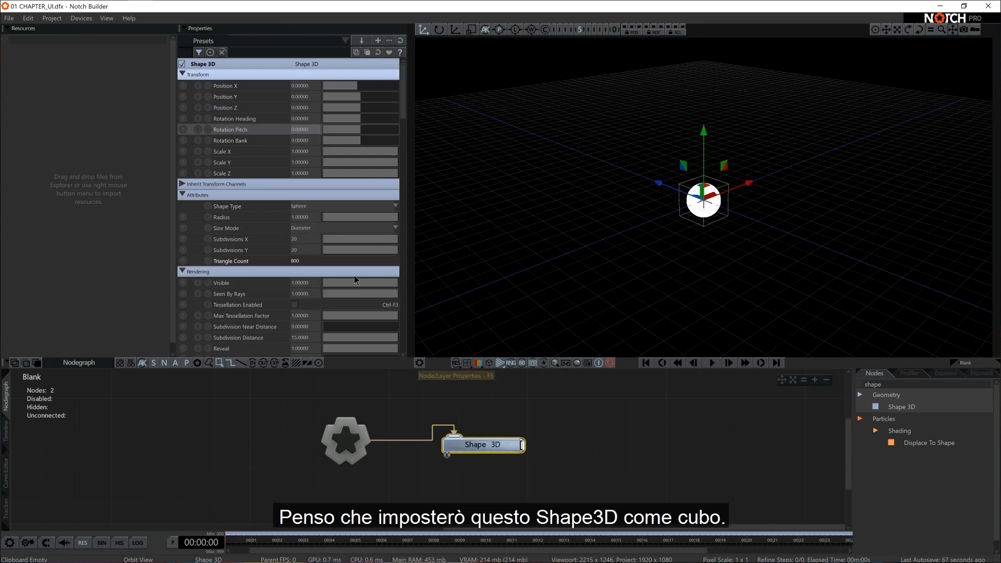
Set Shape Type to Box and adjust it to about Position Y -1.93, Z 0.90, Rotation Heading 43.45, Pitch -62.07 and Bank 23.59
{"action": "left_click", "coordinate": [313, 206]}
{"action": "left_click", "coordinate": [316, 220]}
{"action": "left_click_drag", "start_coordinate": [359, 119], "coordinate": [355, 98]}
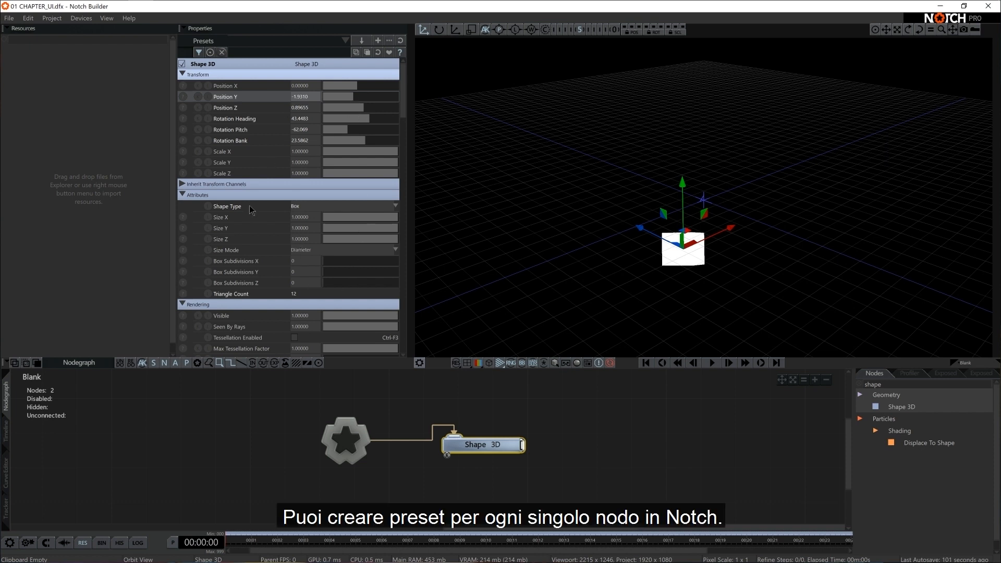
Save the Shape 3D node's current properties as a preset named box
{"action": "left_click", "coordinate": [378, 41]}
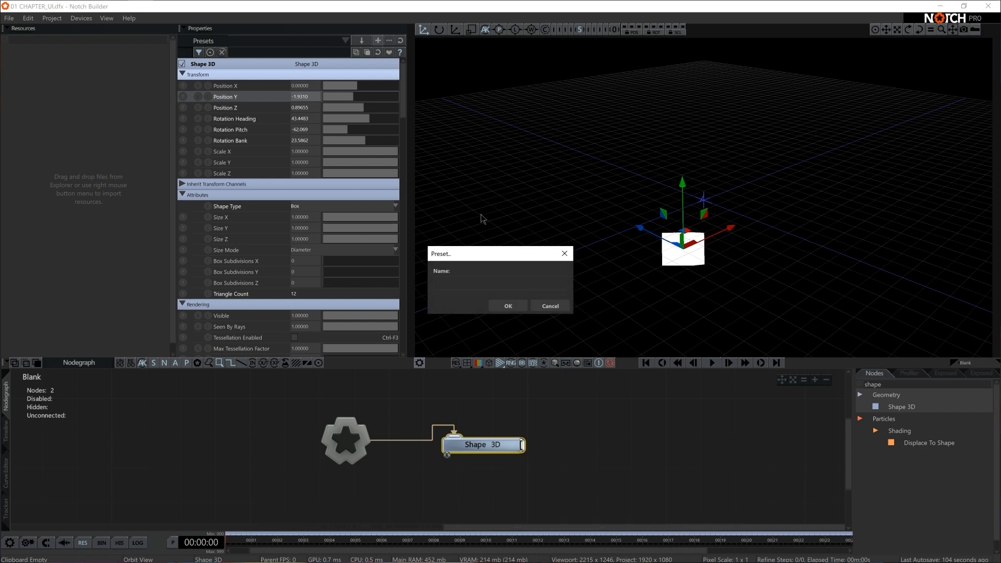
{"action": "type", "text": "box"}
{"action": "key", "text": "Return"}
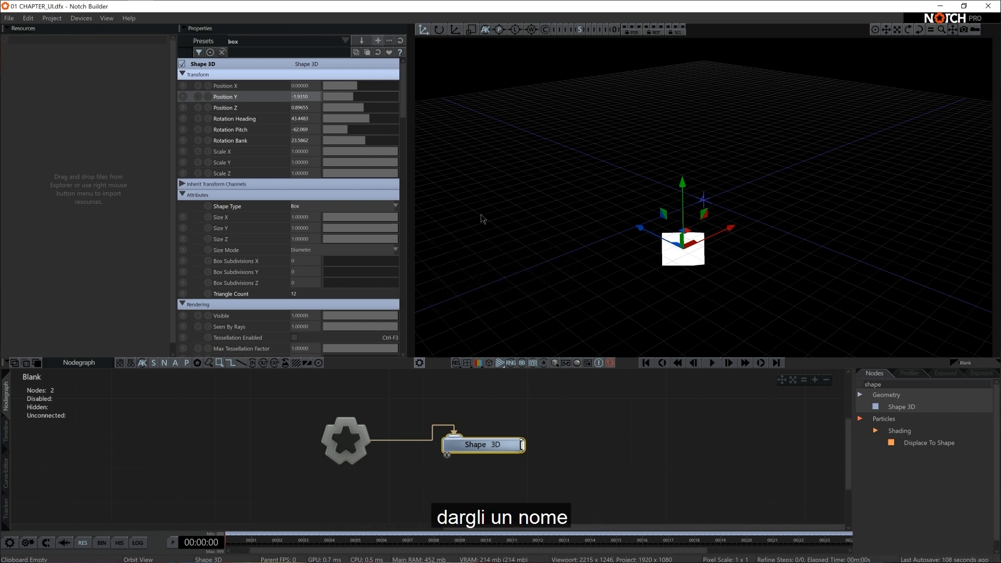
Select the saved box preset, reset the Shape 3D properties to their defaults, and choose the box preset again
{"action": "left_click", "coordinate": [349, 40]}
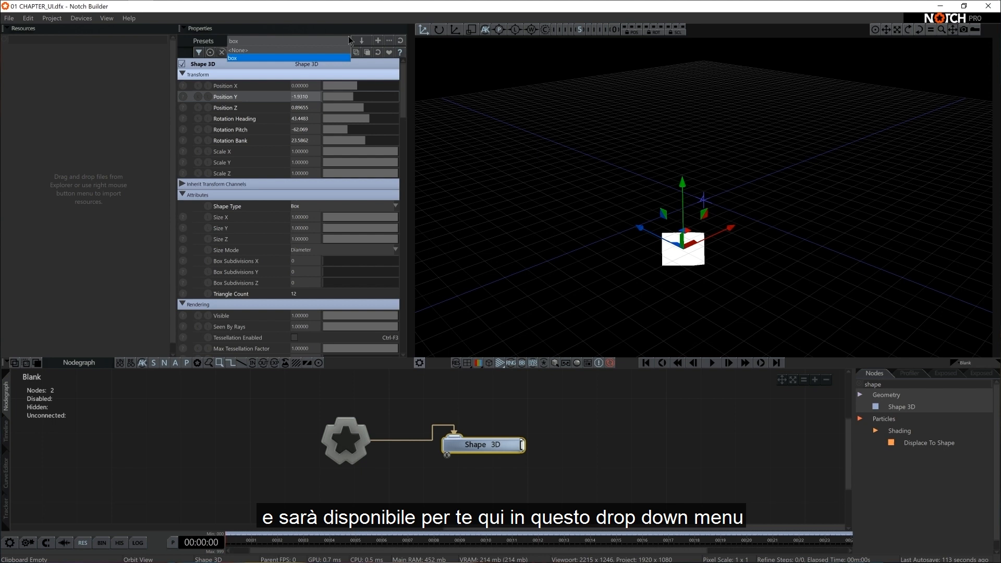
{"action": "left_click", "coordinate": [235, 59]}
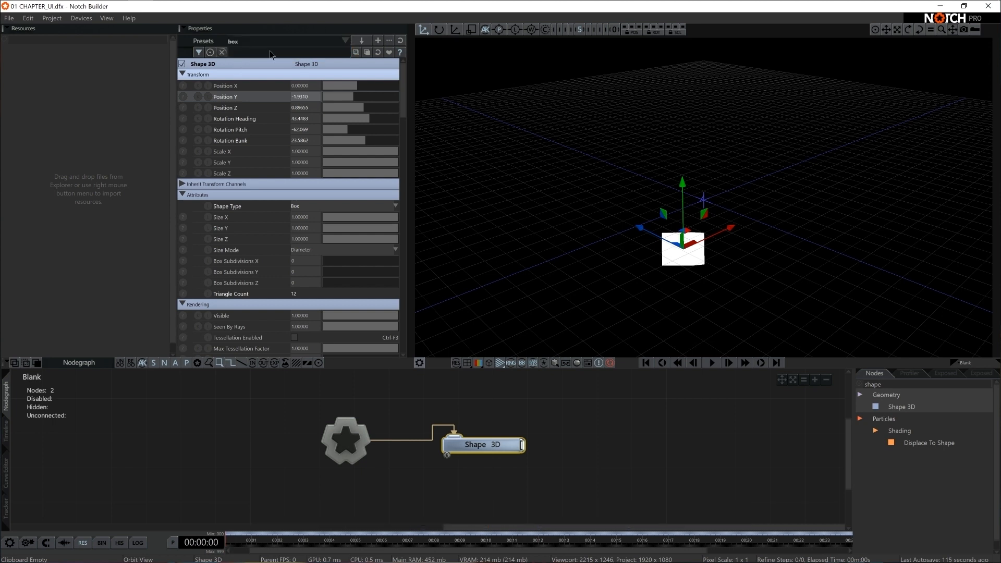
{"action": "left_click", "coordinate": [401, 41]}
{"action": "left_click", "coordinate": [346, 40]}
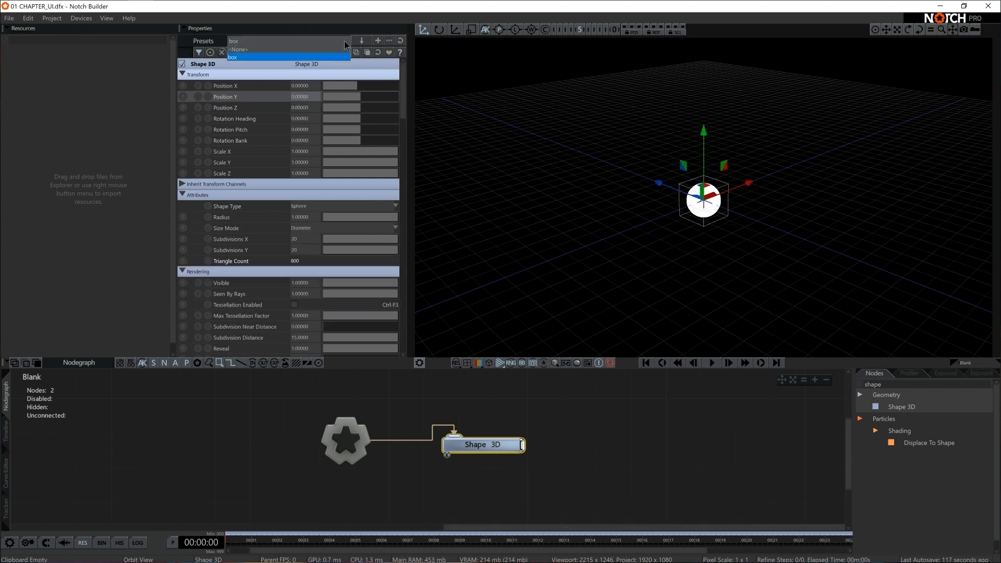
{"action": "left_click", "coordinate": [259, 62]}
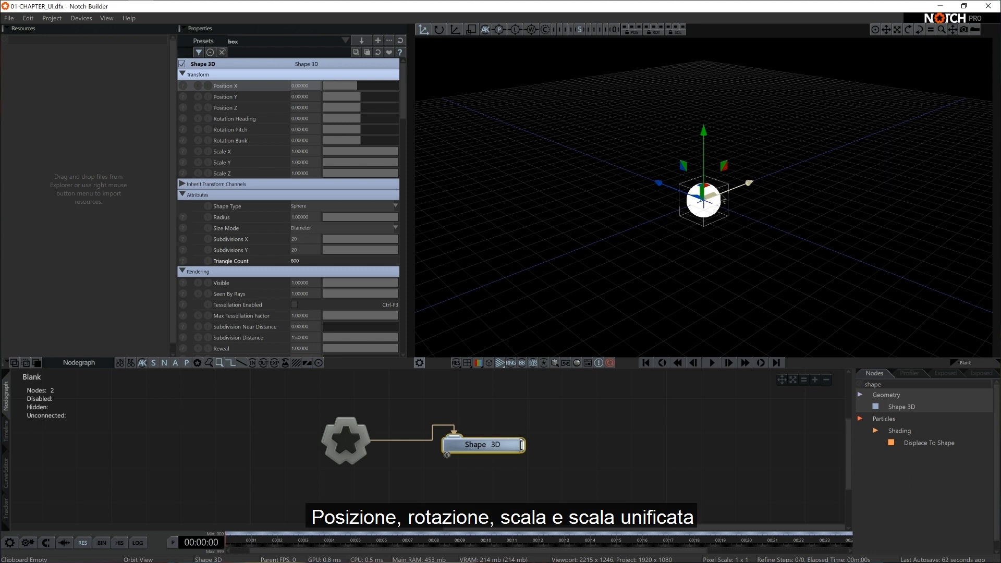
Cycle the transform gizmo through the rotation, scale and uniform scale modes, returning to position mode
{"action": "left_click", "coordinate": [439, 29]}
{"action": "left_click", "coordinate": [455, 30]}
{"action": "left_click", "coordinate": [471, 29]}
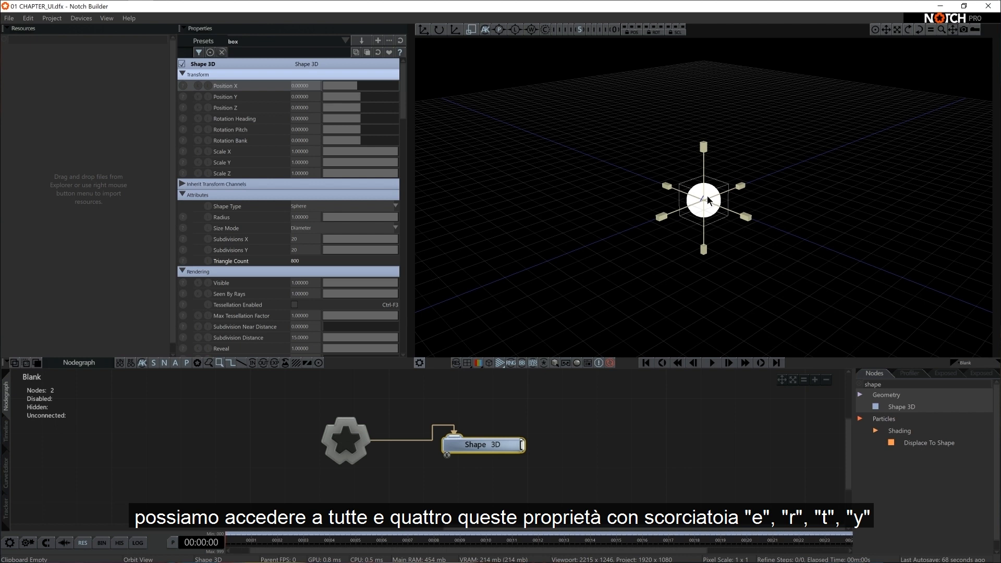
{"action": "key", "text": "e"}
{"action": "key", "text": "r"}
{"action": "key", "text": "t"}
{"action": "key", "text": "y"}
{"action": "key", "text": "e"}
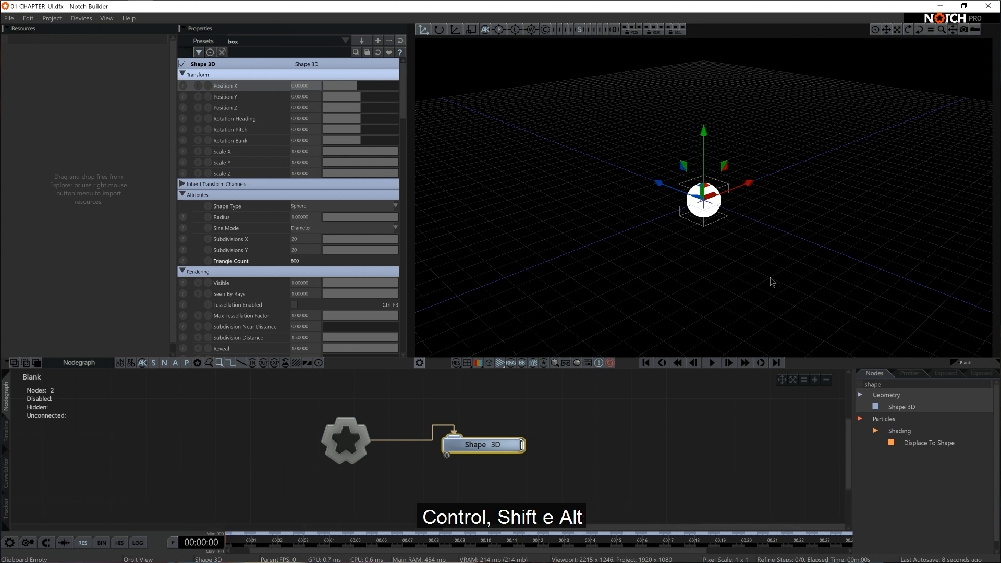
Try the viewport camera navigation by orbiting, dollying and panning vertically around the sphere
{"action": "left_click_drag", "start_coordinate": [775, 271], "coordinate": [661, 263], "text": "alt"}
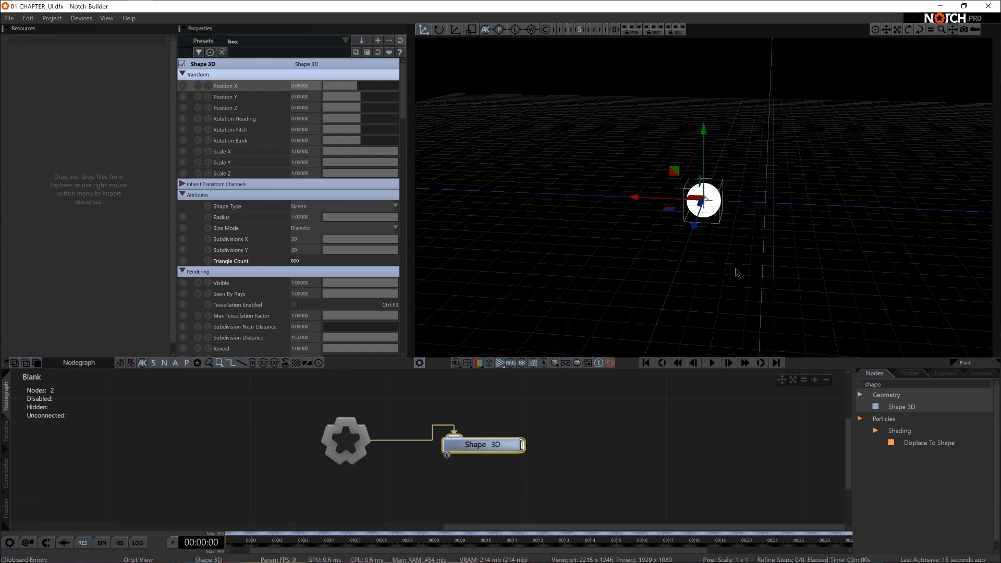
{"action": "mouse_move", "coordinate": [807, 275]}
{"action": "left_mouse_down", "text": "ctrl+alt"}
{"action": "mouse_move", "coordinate": [726, 272]}
{"action": "mouse_move", "coordinate": [920, 282]}
{"action": "mouse_move", "coordinate": [706, 276]}
{"action": "mouse_move", "coordinate": [890, 283]}
{"action": "mouse_move", "coordinate": [742, 275]}
{"action": "mouse_move", "coordinate": [817, 274]}
{"action": "left_mouse_up", "text": "ctrl+alt"}
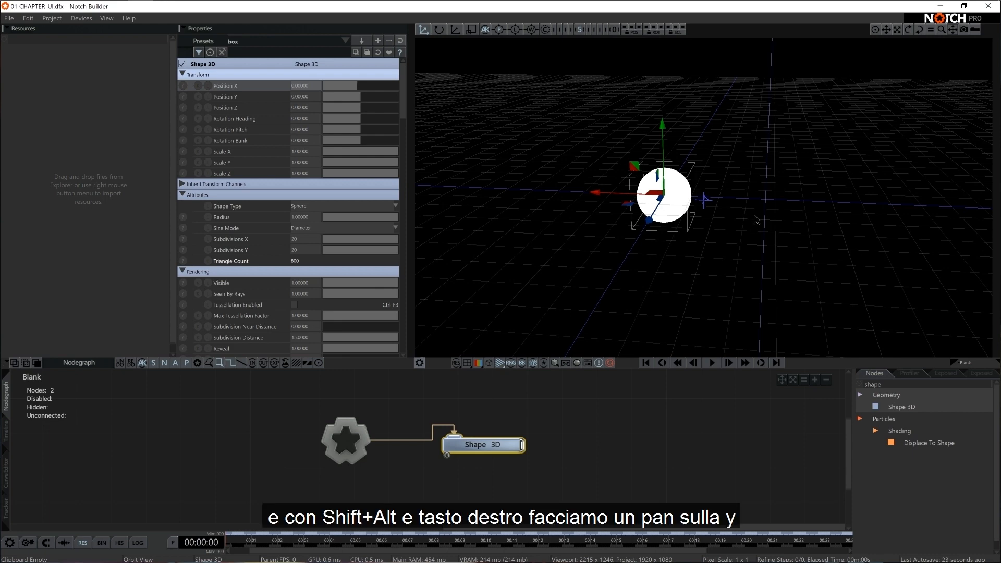
{"action": "mouse_move", "coordinate": [759, 208]}
{"action": "right_mouse_down", "text": "alt+shift"}
{"action": "mouse_move", "coordinate": [757, 128]}
{"action": "mouse_move", "coordinate": [755, 313]}
{"action": "mouse_move", "coordinate": [753, 201]}
{"action": "right_mouse_up", "text": "alt+shift"}
{"action": "left_click_drag", "start_coordinate": [749, 228], "coordinate": [694, 229], "text": "alt"}
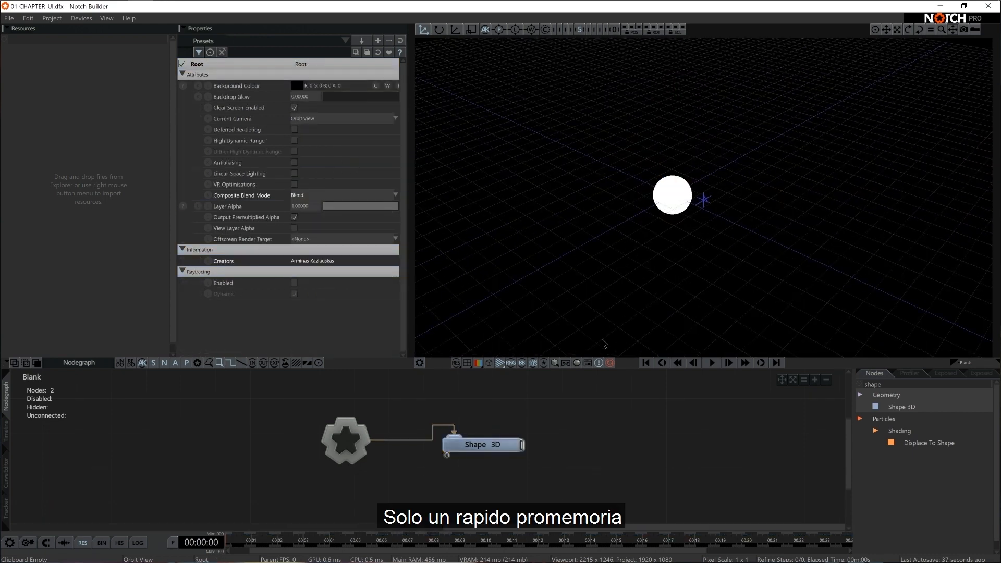
Switch to the Shortcuts 2020 q1 PDF in Adobe Acrobat, look through its keyboard and camera shortcuts, and return to Notch Builder
{"action": "key", "text": "alt+Tab"}
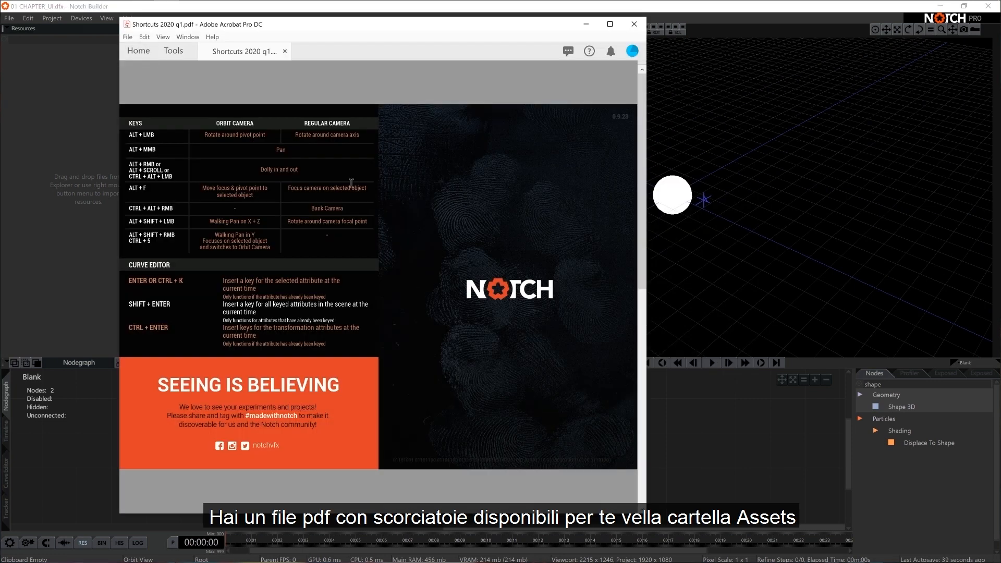
{"action": "scroll", "coordinate": [349, 237], "scroll_direction": "down", "scroll_amount": 1}
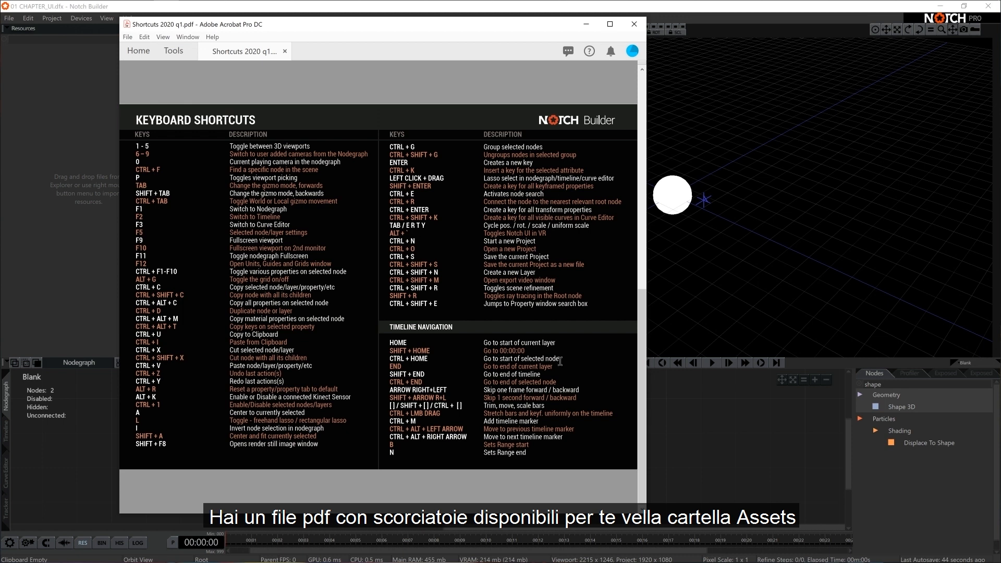
{"action": "scroll", "coordinate": [426, 309], "scroll_direction": "down", "scroll_amount": 1}
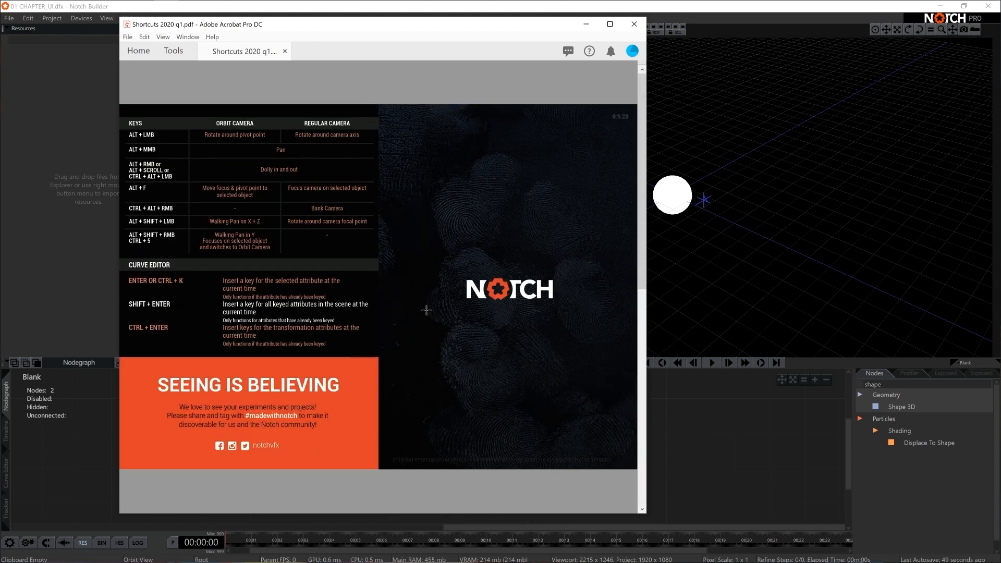
{"action": "left_click", "coordinate": [750, 417]}
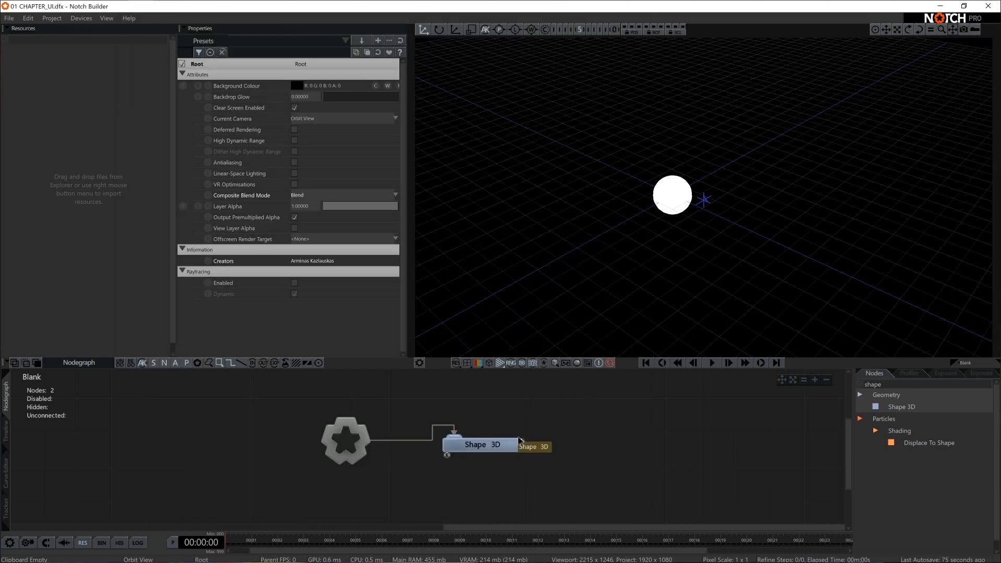
Rename the Shape 3D node to sphere in its node settings
{"action": "right_click", "coordinate": [487, 444]}
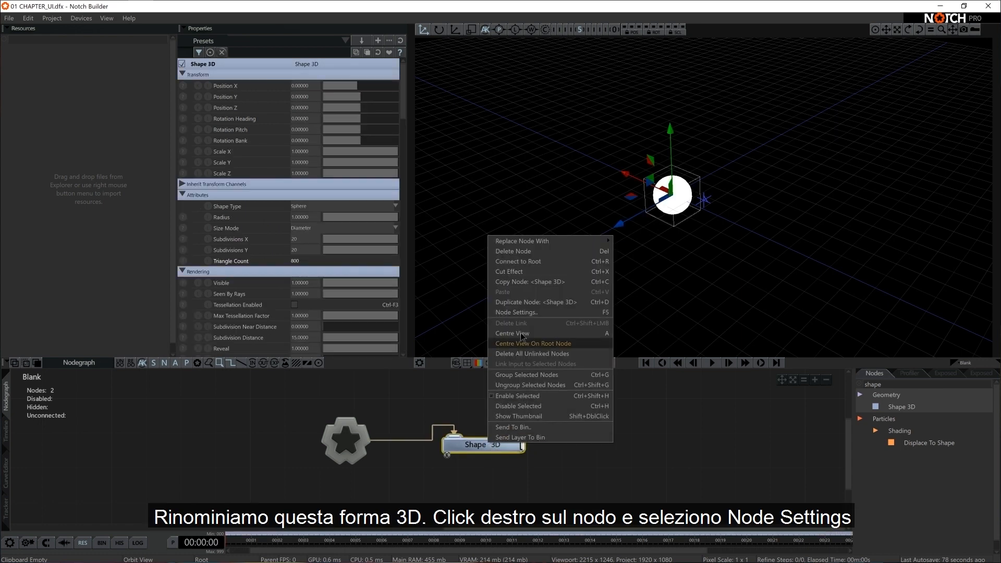
{"action": "left_click", "coordinate": [521, 313]}
{"action": "type", "text": "sphere"}
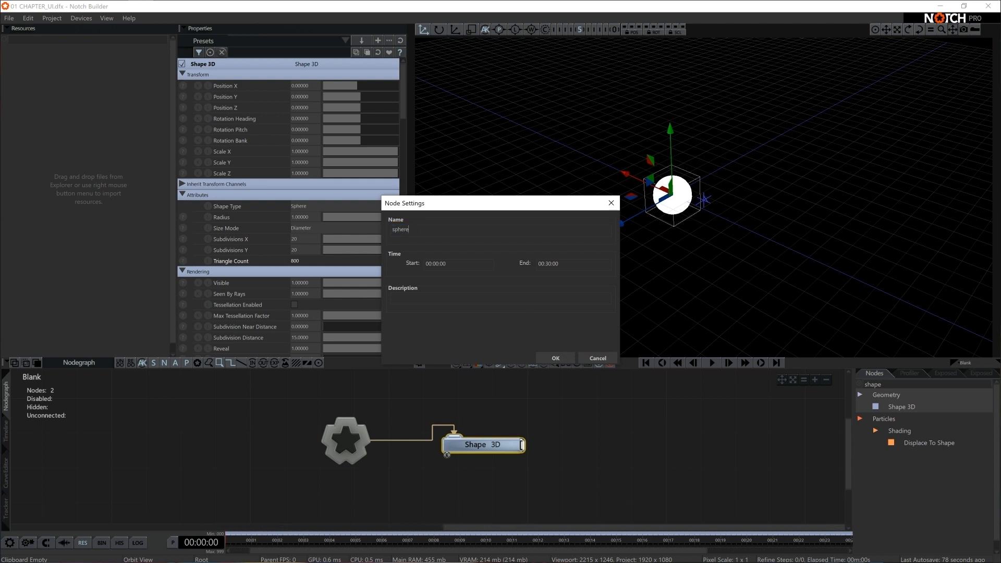
{"action": "key", "text": "Return"}
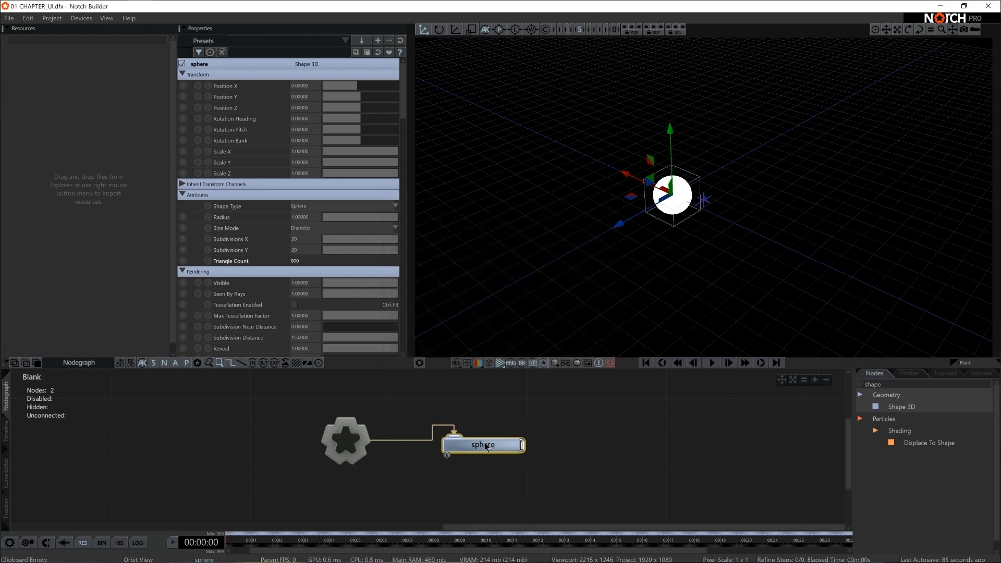
Move the sphere node up in the nodegraph, then add a second Shape 3D node below it and connect it to Root
{"action": "left_click_drag", "start_coordinate": [488, 446], "coordinate": [471, 412]}
{"action": "left_click_drag", "start_coordinate": [905, 408], "coordinate": [424, 463]}
{"action": "left_click_drag", "start_coordinate": [353, 460], "coordinate": [428, 479]}
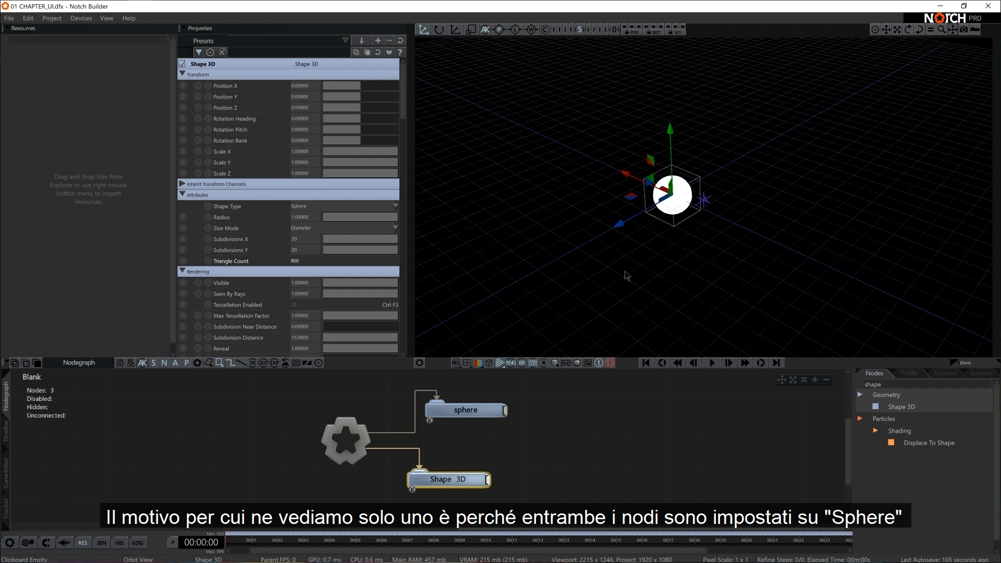
Compare the properties of both shape nodes and move the sphere along its Z axis to about Position Z -3.52
{"action": "left_click", "coordinate": [474, 417]}
{"action": "left_click", "coordinate": [460, 482]}
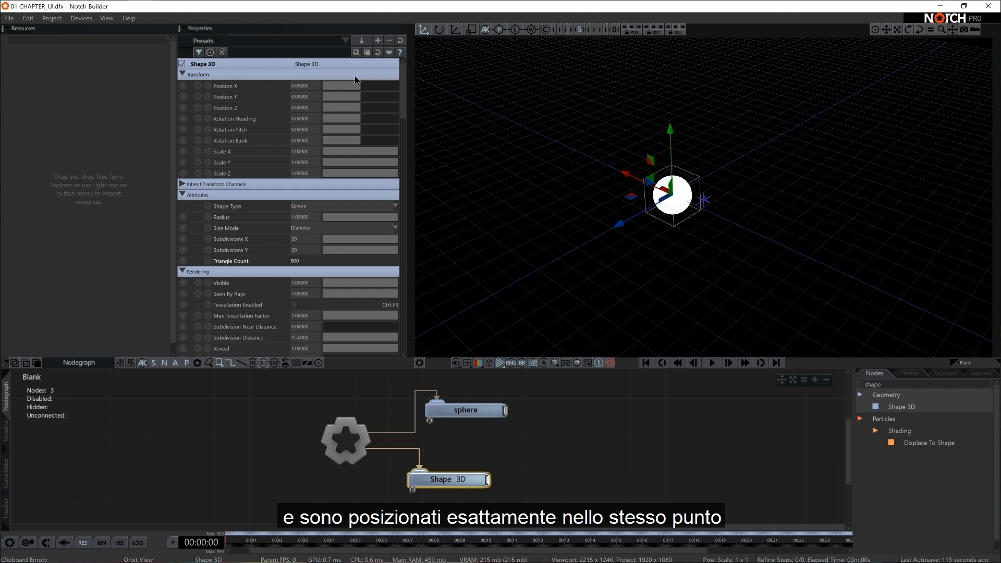
{"action": "left_click", "coordinate": [475, 418]}
{"action": "left_click_drag", "start_coordinate": [619, 224], "coordinate": [760, 160]}
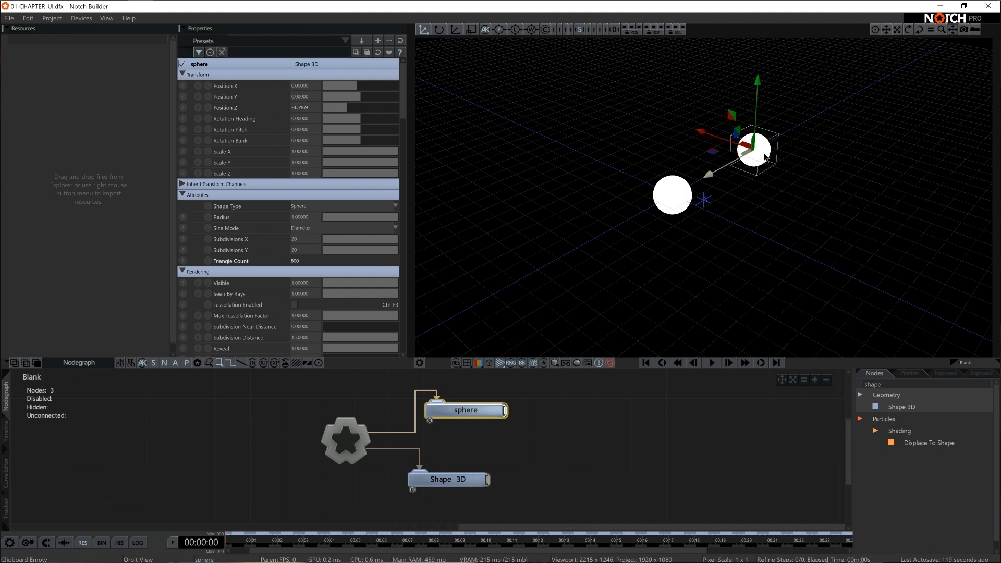
Set the new Shape 3D node's Shape Type to Box
{"action": "left_click", "coordinate": [422, 480]}
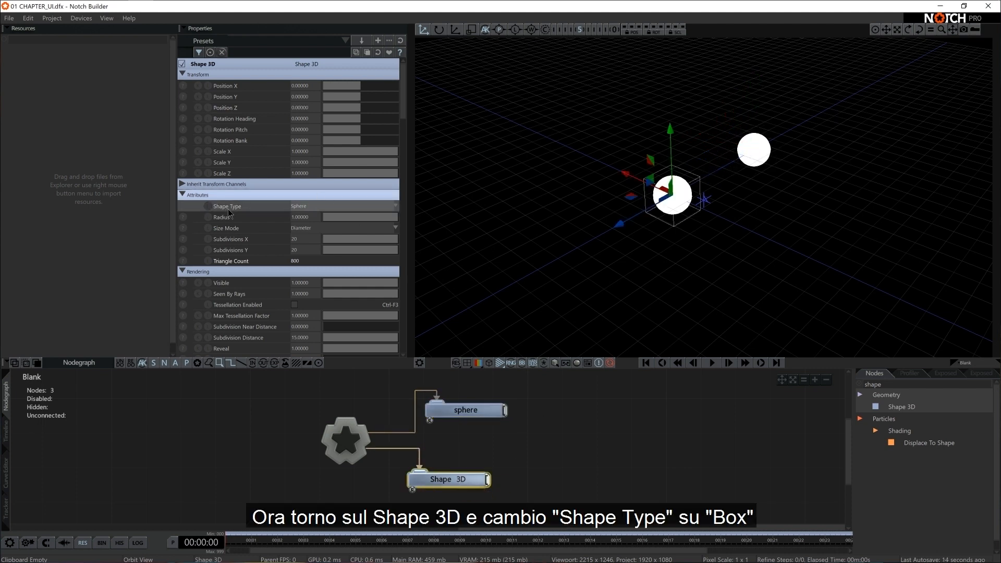
{"action": "left_click", "coordinate": [315, 208]}
{"action": "left_click", "coordinate": [315, 230]}
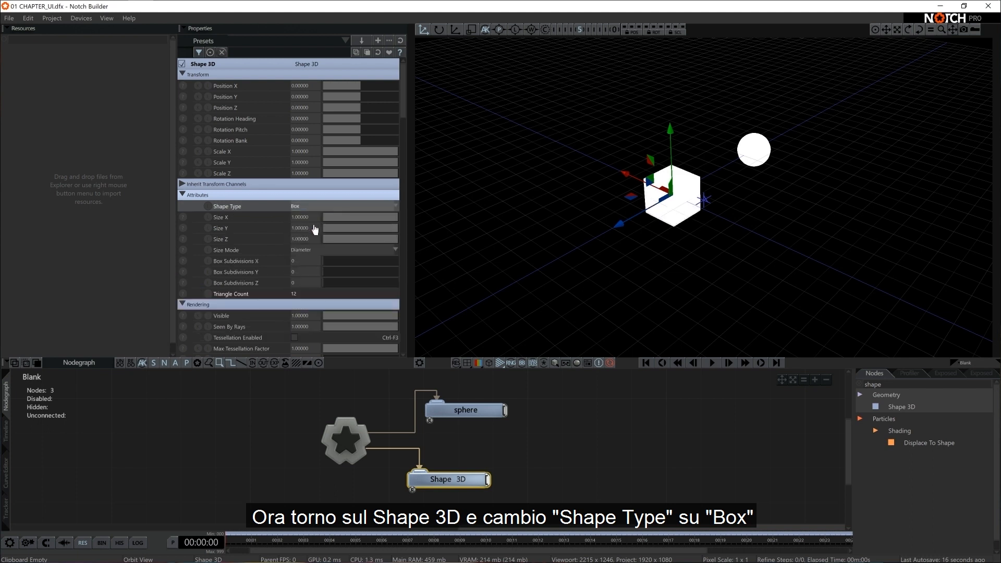
Rename the second Shape 3D node to box in its node settings
{"action": "right_click", "coordinate": [451, 483]}
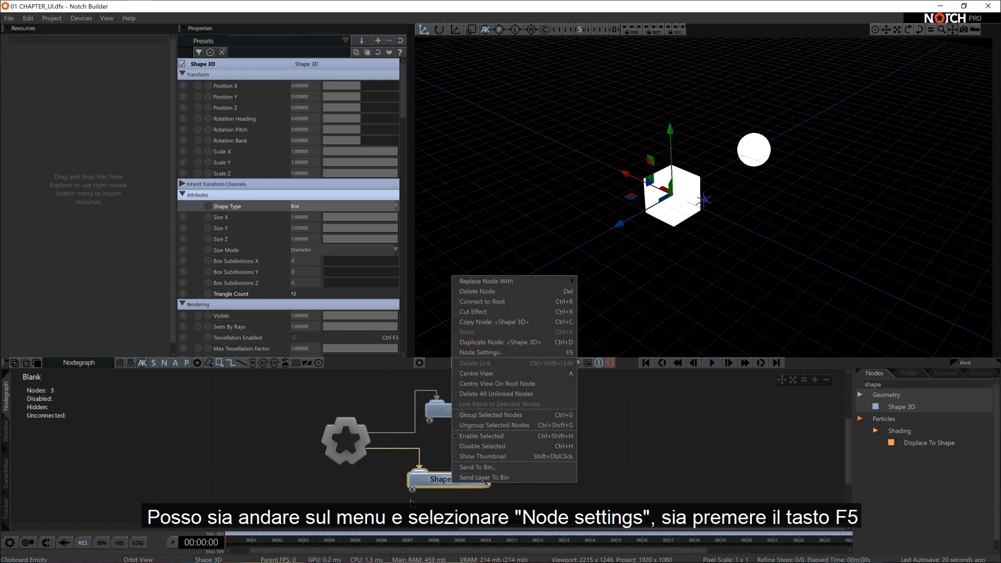
{"action": "left_click", "coordinate": [427, 486]}
{"action": "key", "text": "F5"}
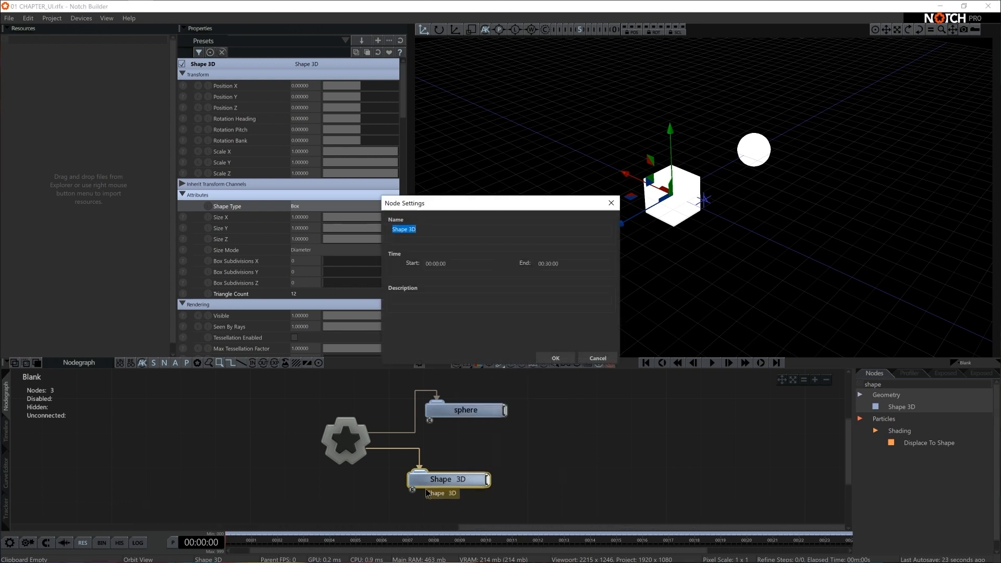
{"action": "type", "text": "box"}
{"action": "key", "text": "Return"}
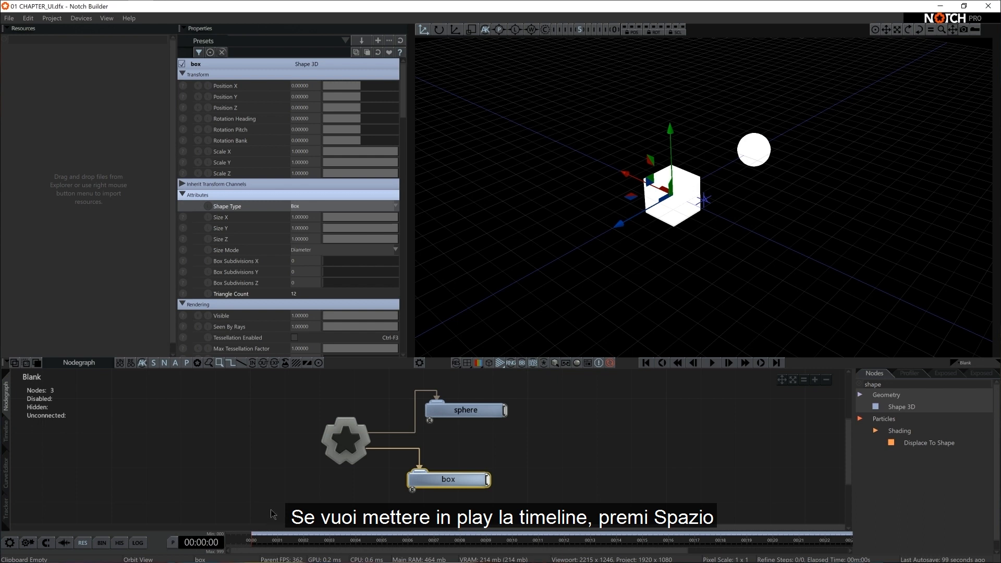
Play and pause the timeline to compare the viewport handles, first with box selected, then with both sphere and box selected
{"action": "key", "text": "space"}
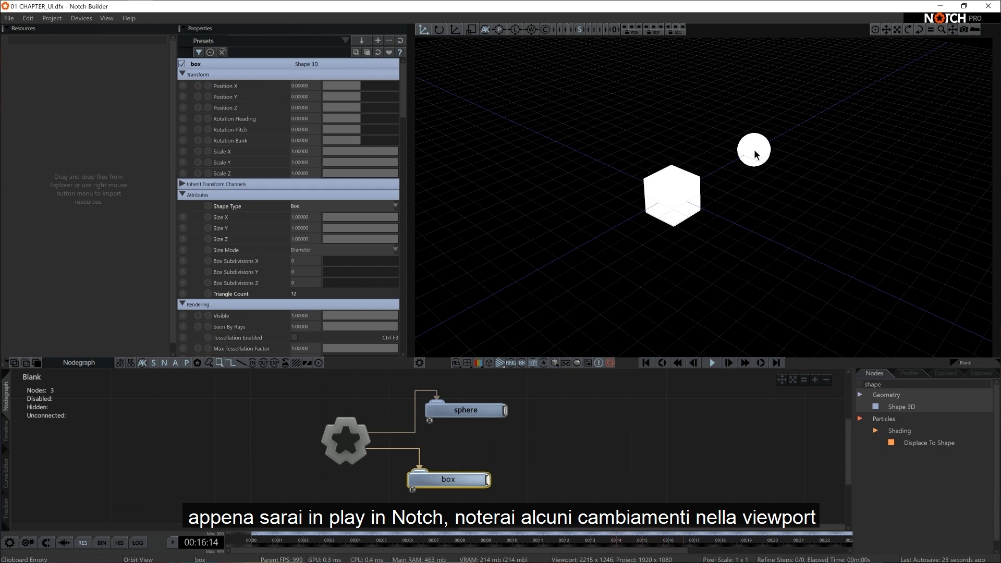
{"action": "key", "text": "space"}
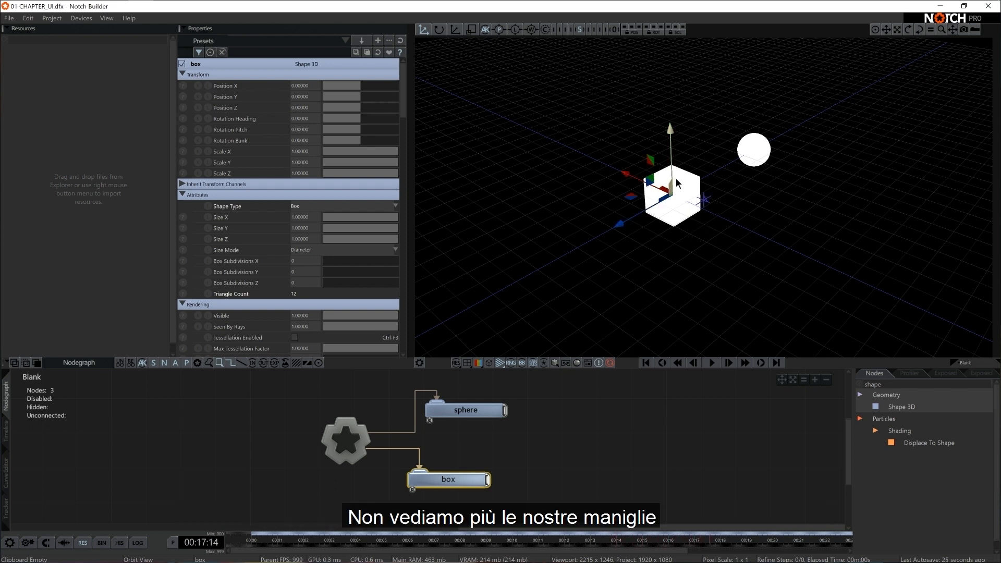
{"action": "key", "text": "space"}
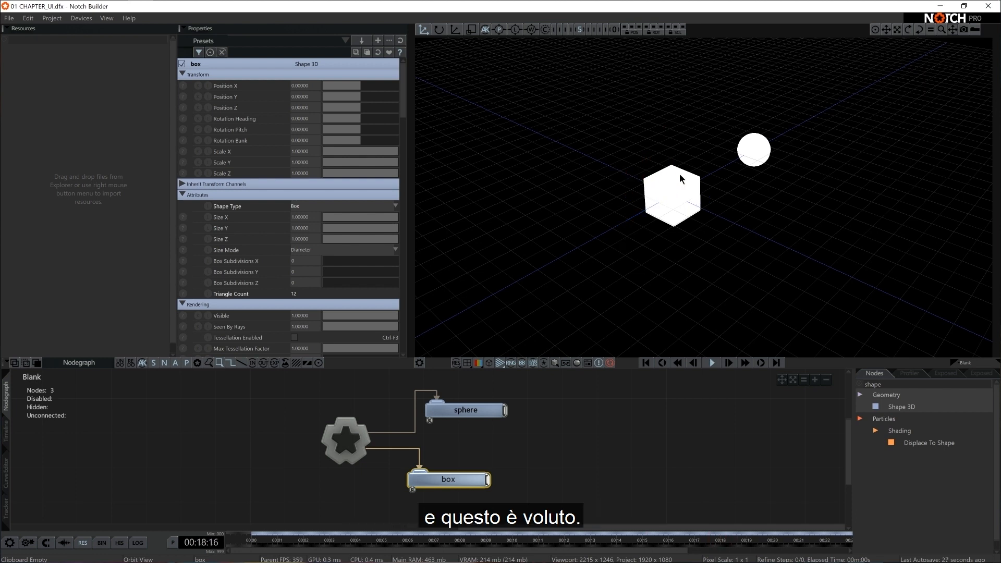
{"action": "key", "text": "space"}
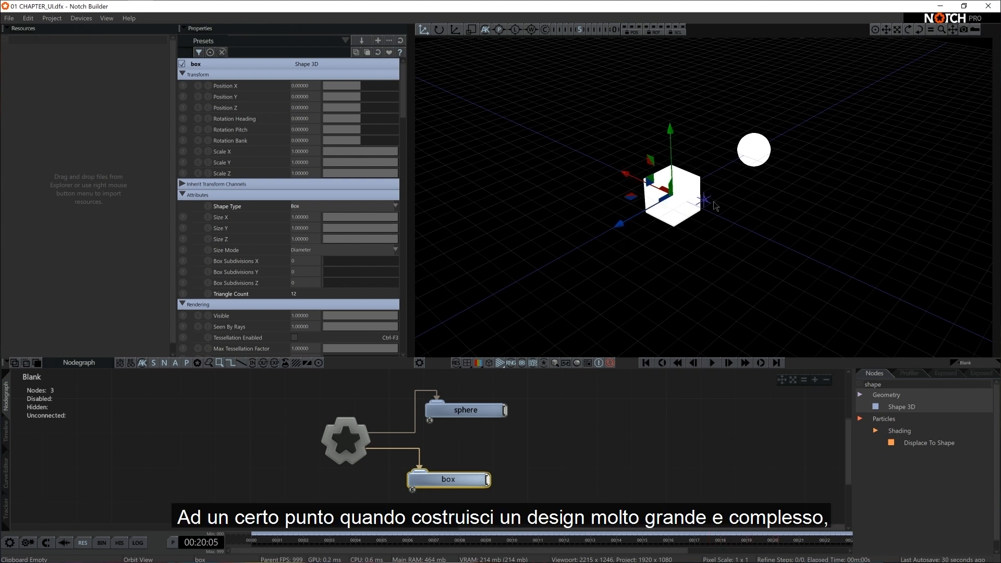
{"action": "left_click_drag", "start_coordinate": [544, 398], "coordinate": [443, 492]}
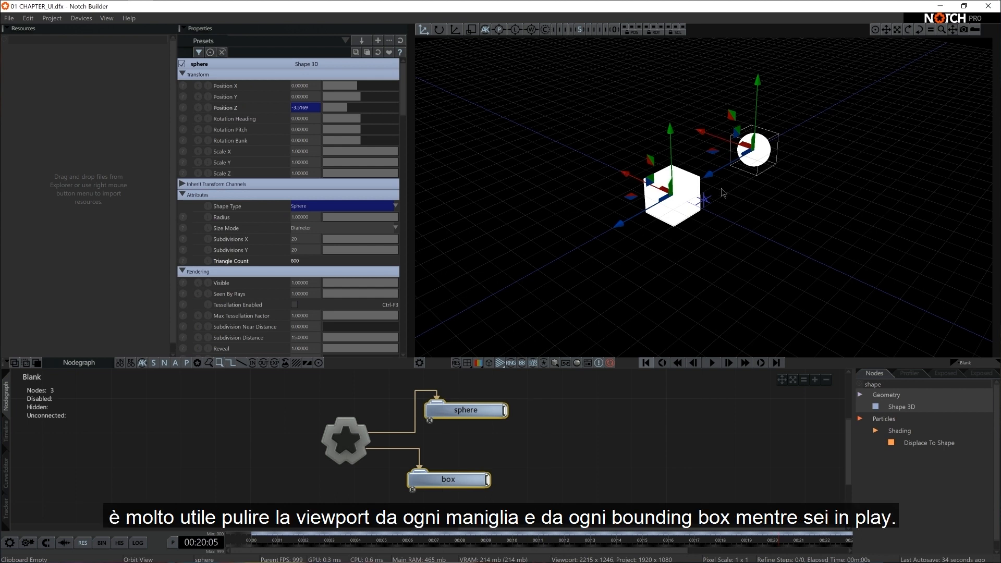
{"action": "key", "text": "space"}
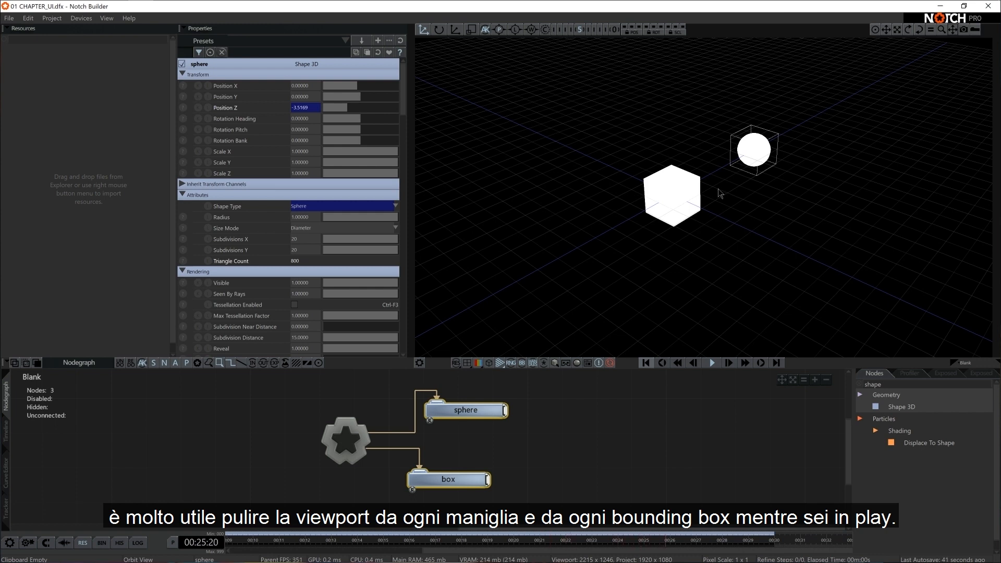
Deselect the shape nodes and toggle the Show Bounding Boxes And Range Indicators While Playing view option
{"action": "left_click", "coordinate": [720, 193]}
{"action": "left_click", "coordinate": [106, 17]}
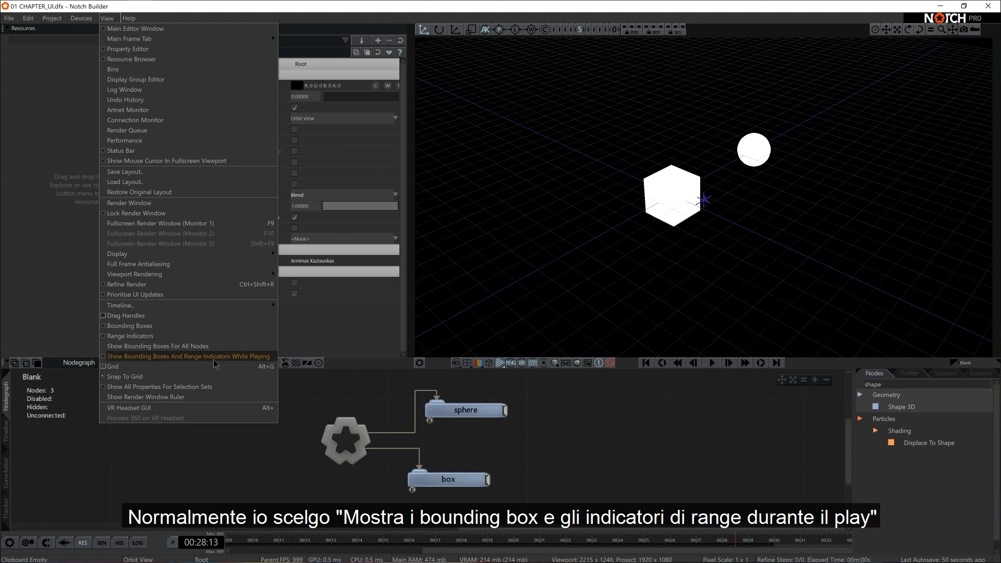
{"action": "left_click", "coordinate": [242, 357]}
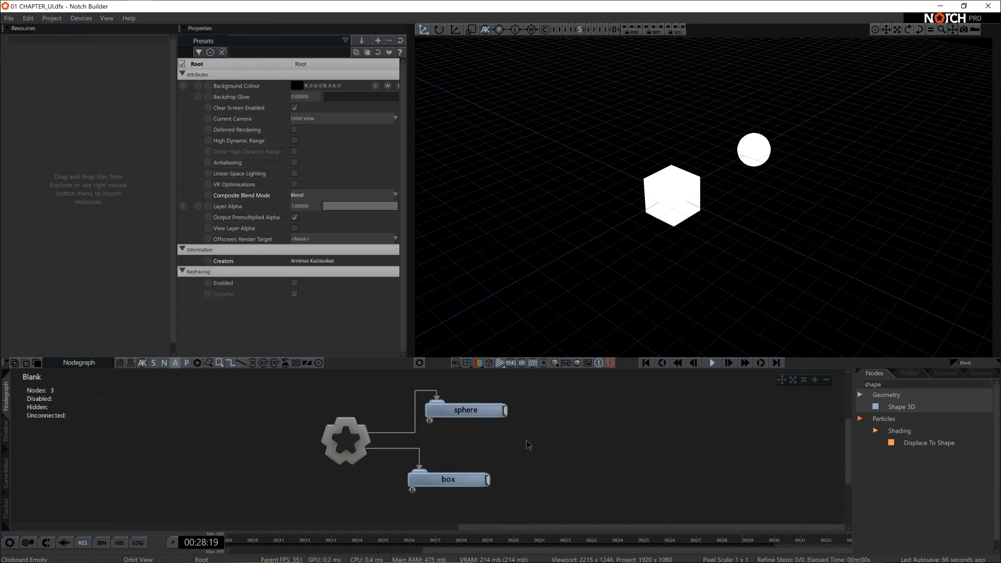
Return the timeline to the start and add a keyframe for the sphere's Position X at 0
{"action": "left_click", "coordinate": [469, 412]}
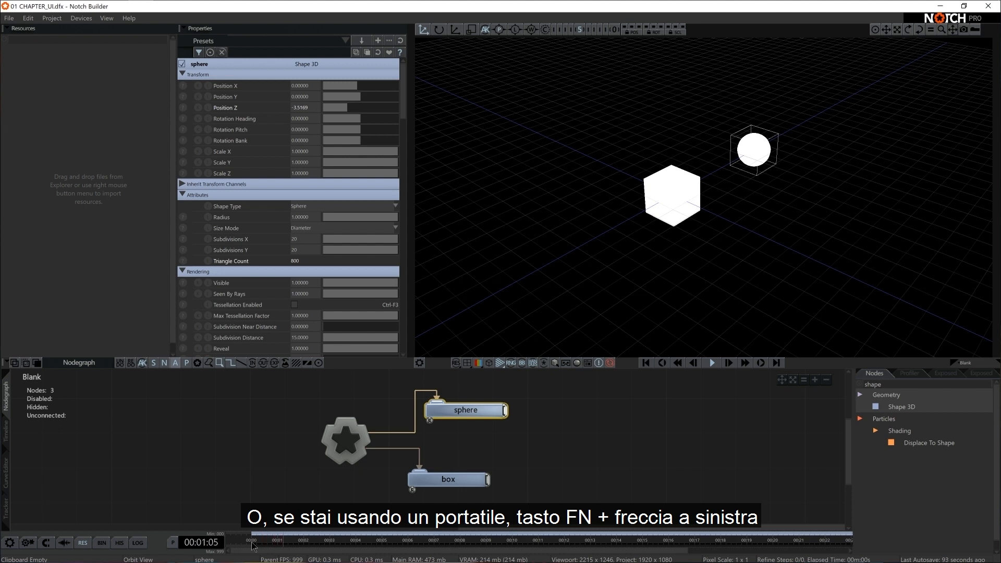
{"action": "key", "text": "space"}
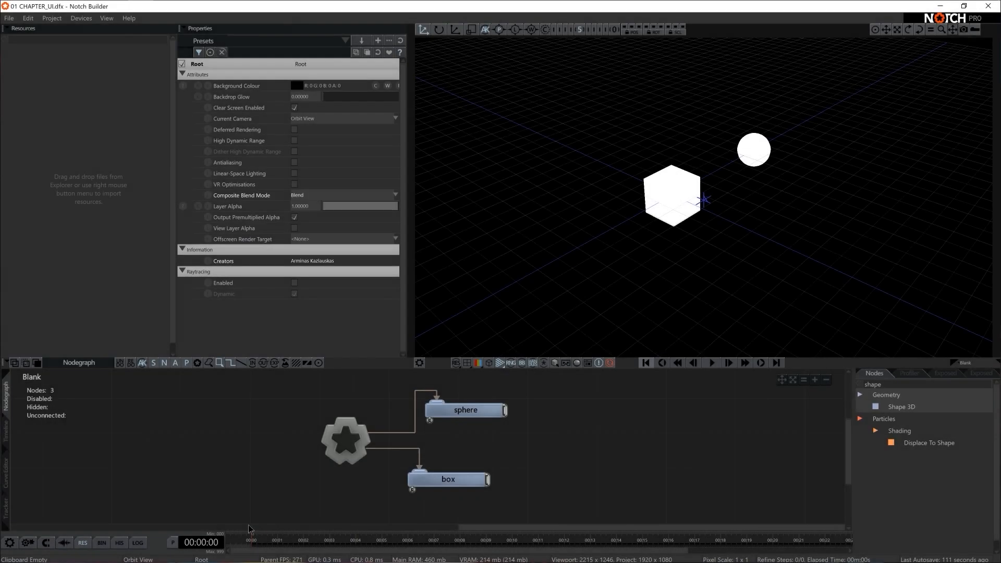
{"action": "left_click", "coordinate": [465, 412]}
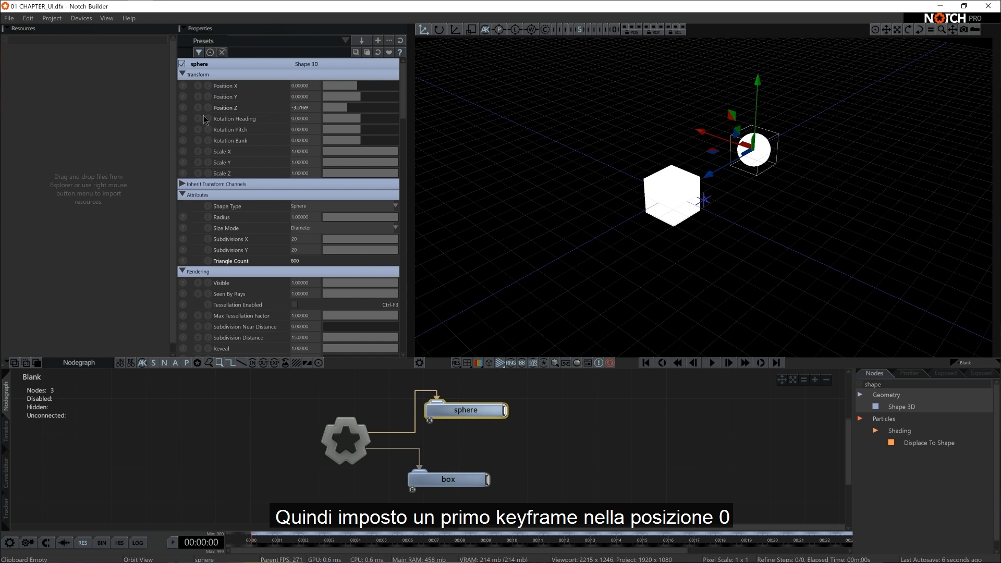
{"action": "left_click", "coordinate": [199, 87]}
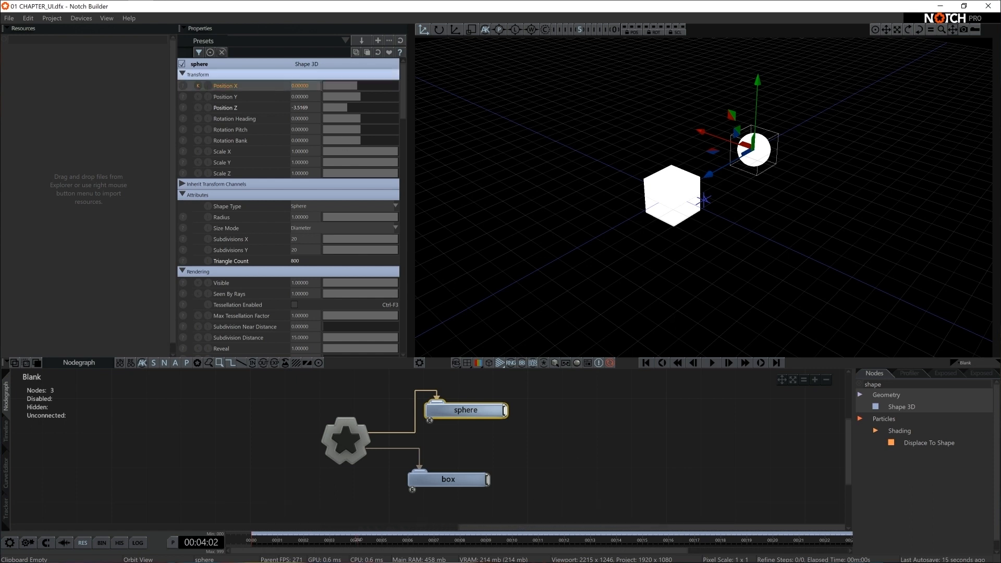
Move the time cursor to 5 seconds and set the sphere's Position X to 4
{"action": "left_click_drag", "start_coordinate": [358, 540], "coordinate": [382, 539]}
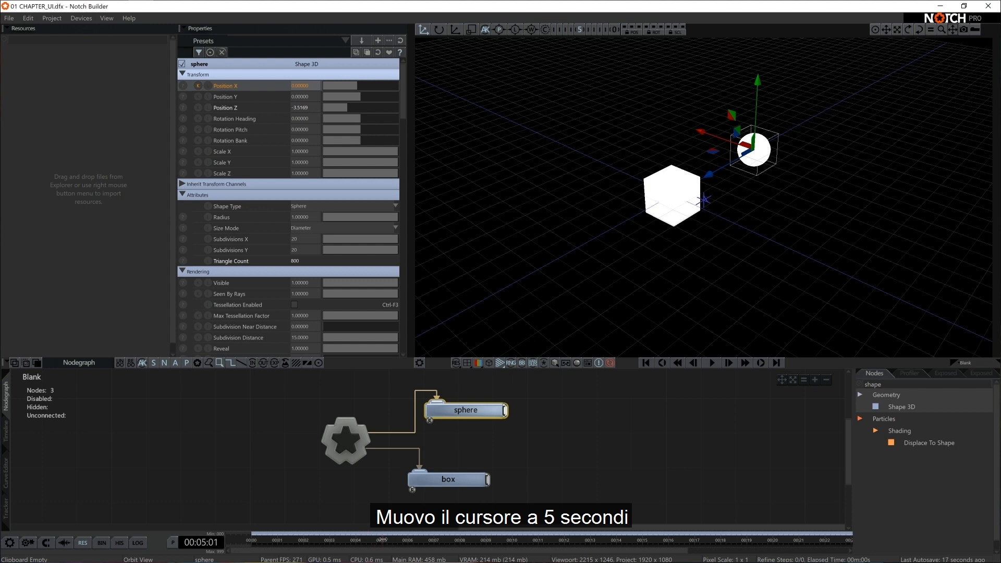
{"action": "left_click_drag", "start_coordinate": [350, 88], "coordinate": [374, 95]}
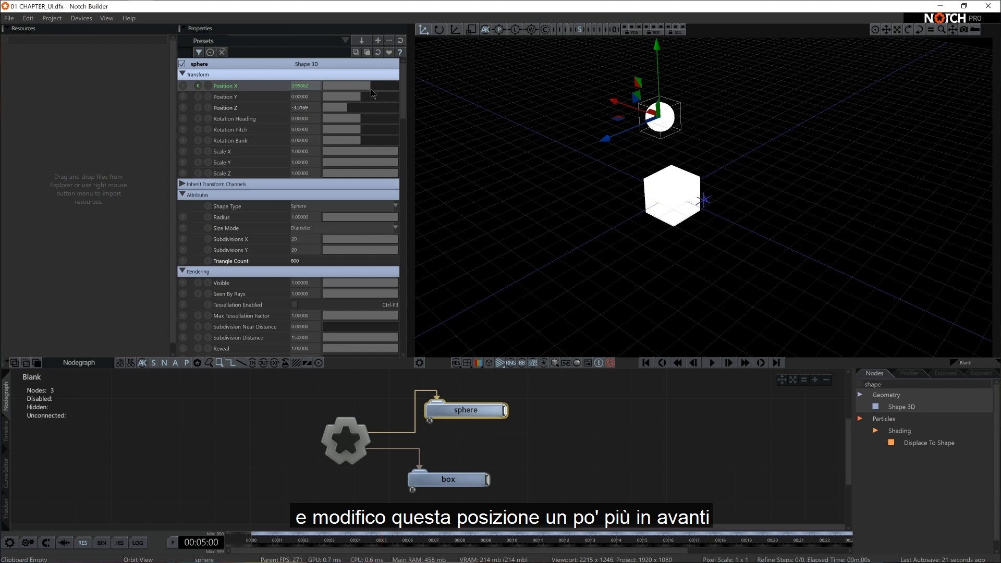
{"action": "double_click", "coordinate": [307, 86]}
{"action": "type", "text": "4"}
{"action": "key", "text": "Return"}
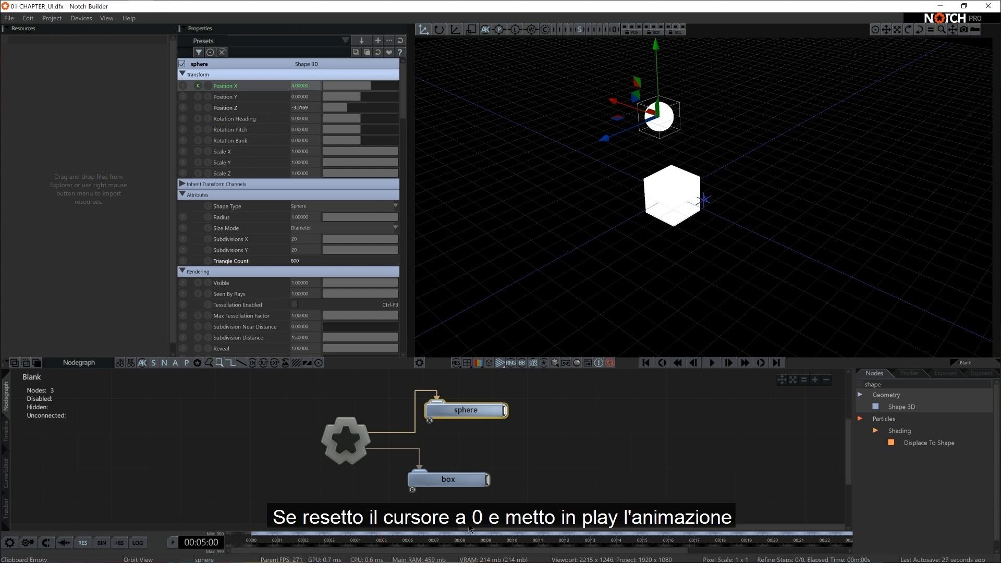
Play the sphere's movement from the start and pause it between the two Position X keyframes
{"action": "left_click", "coordinate": [648, 363]}
{"action": "key", "text": "space"}
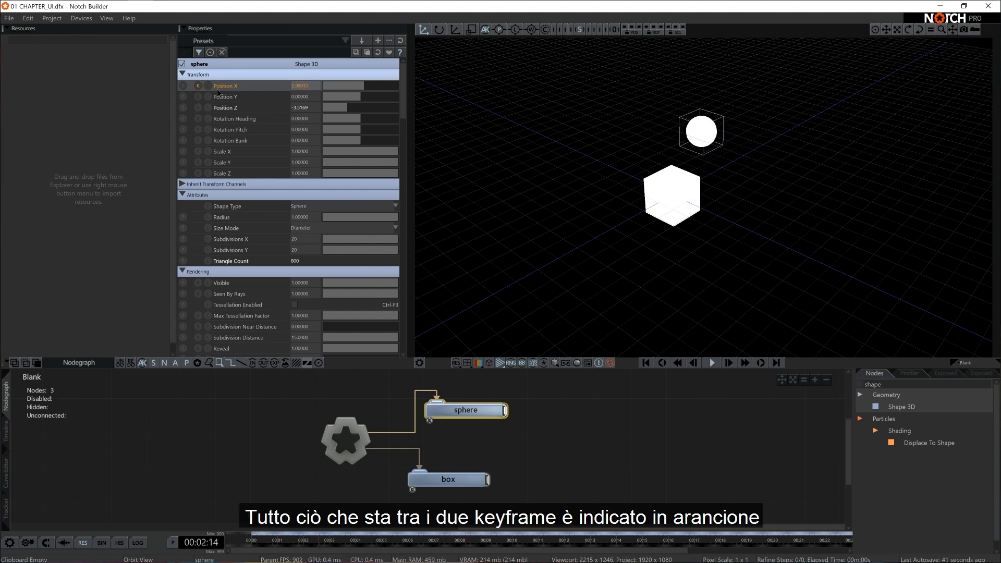
{"action": "key", "text": "space"}
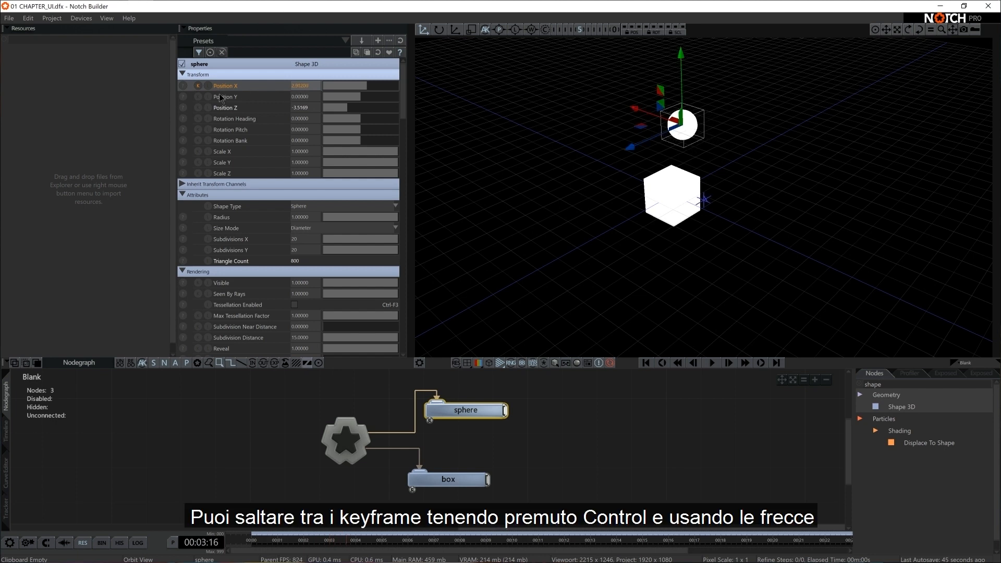
Jump back and forth between the sphere's Position X keyframes at 0 and 5 seconds
{"action": "key", "text": "ctrl+Left"}
{"action": "key", "text": "ctrl+Right"}
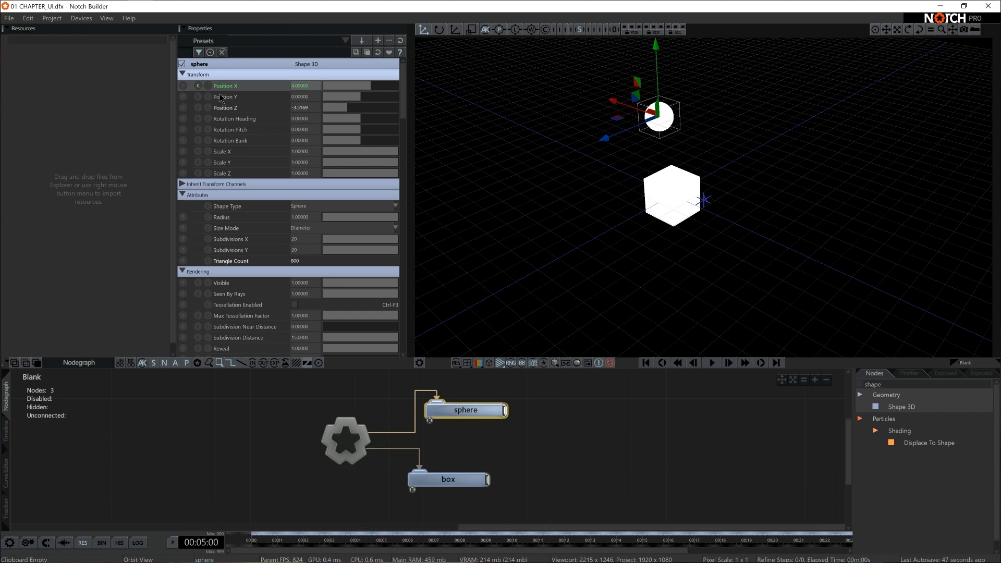
{"action": "key", "text": "ctrl+Left"}
{"action": "key", "text": "ctrl+Right"}
{"action": "key", "text": "ctrl+Left"}
{"action": "key", "text": "ctrl+Right"}
{"action": "key", "text": "ctrl+Left"}
{"action": "key", "text": "ctrl+Right"}
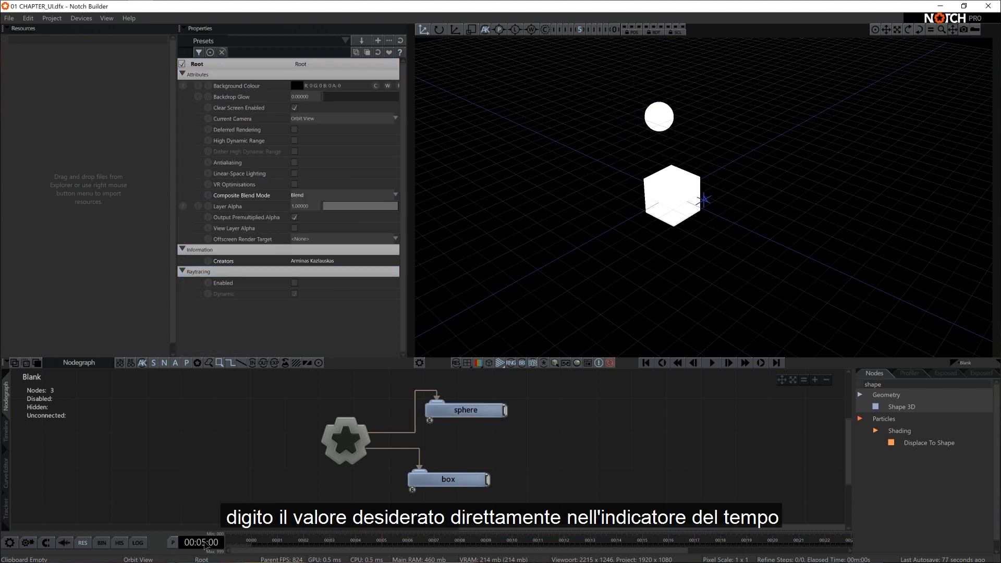
Enter 7 seconds as the current time and raise the sphere's Position X to about 8.8
{"action": "left_click", "coordinate": [204, 544]}
{"action": "key", "text": "Return"}
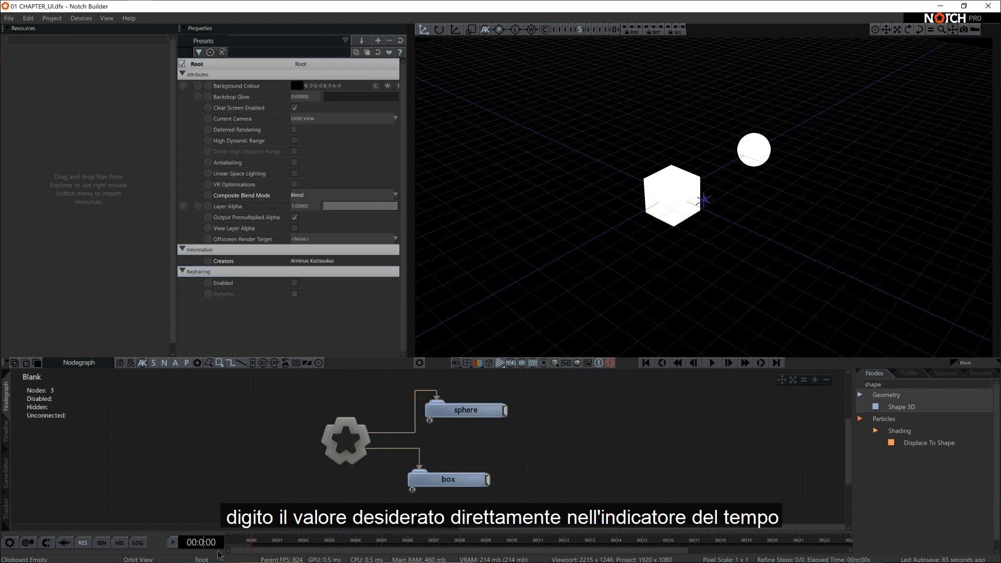
{"action": "type", "text": "7"}
{"action": "key", "text": "Return"}
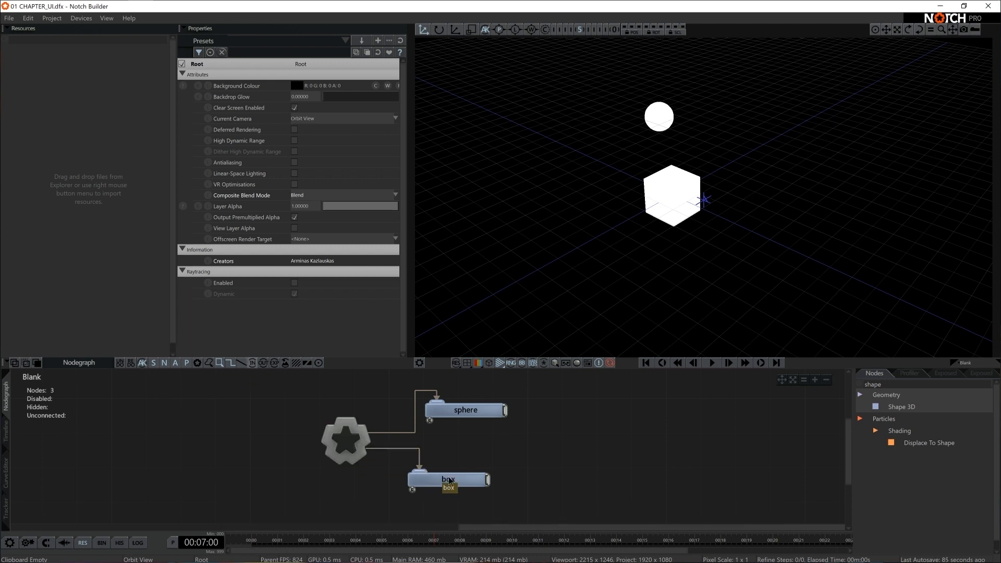
{"action": "left_click", "coordinate": [470, 410]}
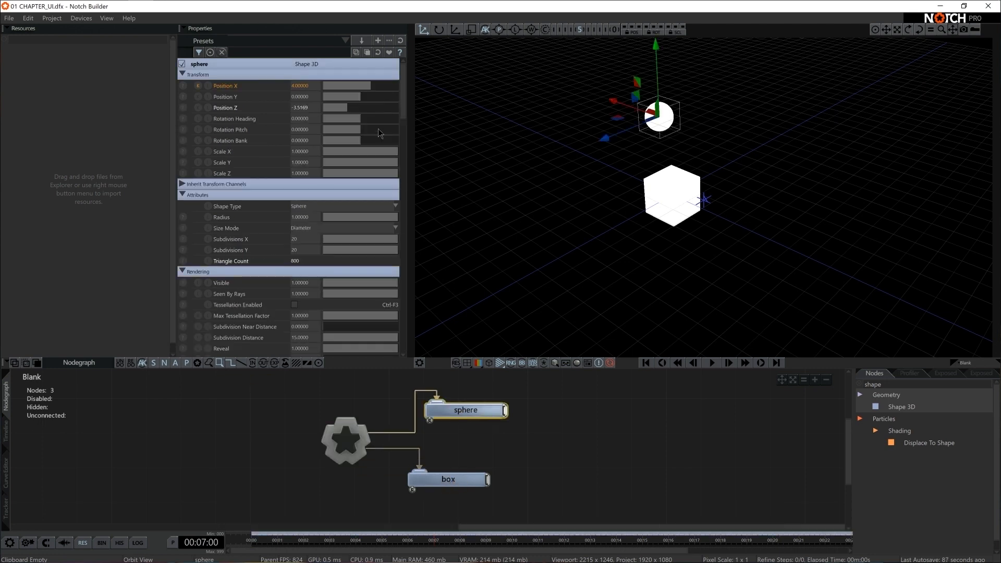
{"action": "left_click_drag", "start_coordinate": [373, 82], "coordinate": [387, 83]}
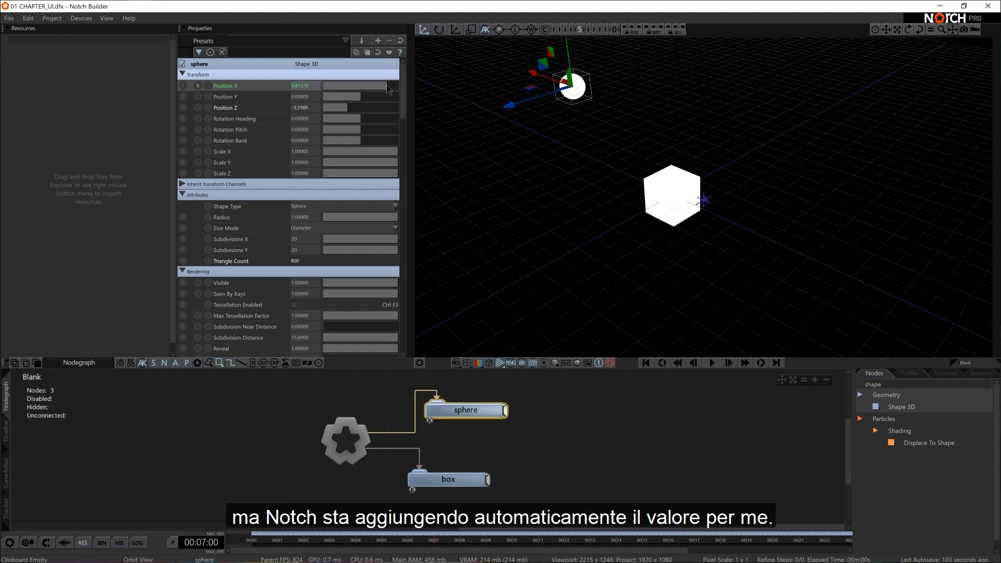
{"action": "left_click", "coordinate": [484, 32]}
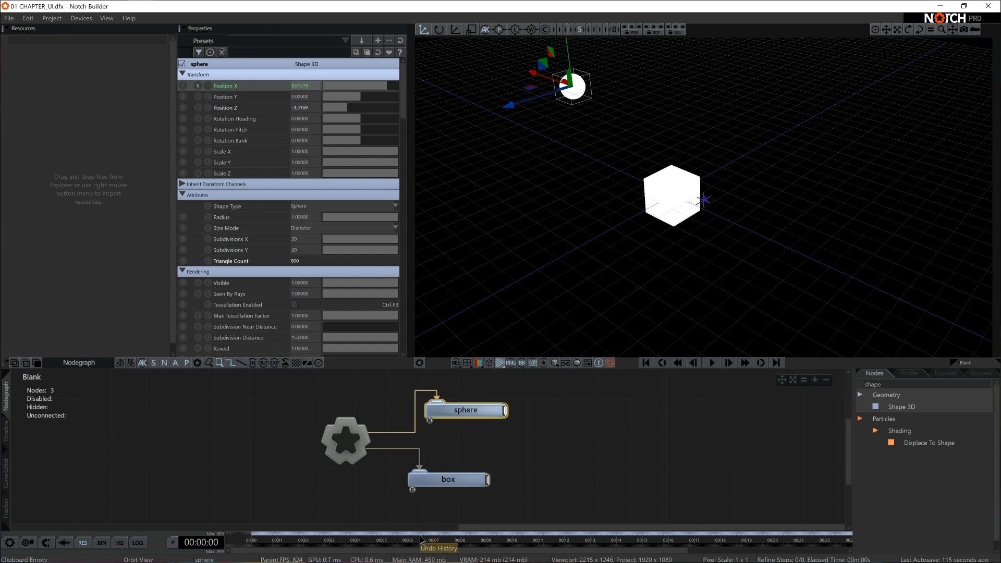
Play the sphere's animation past its 7-second keyframe, stop it and return to the start
{"action": "key", "text": "space"}
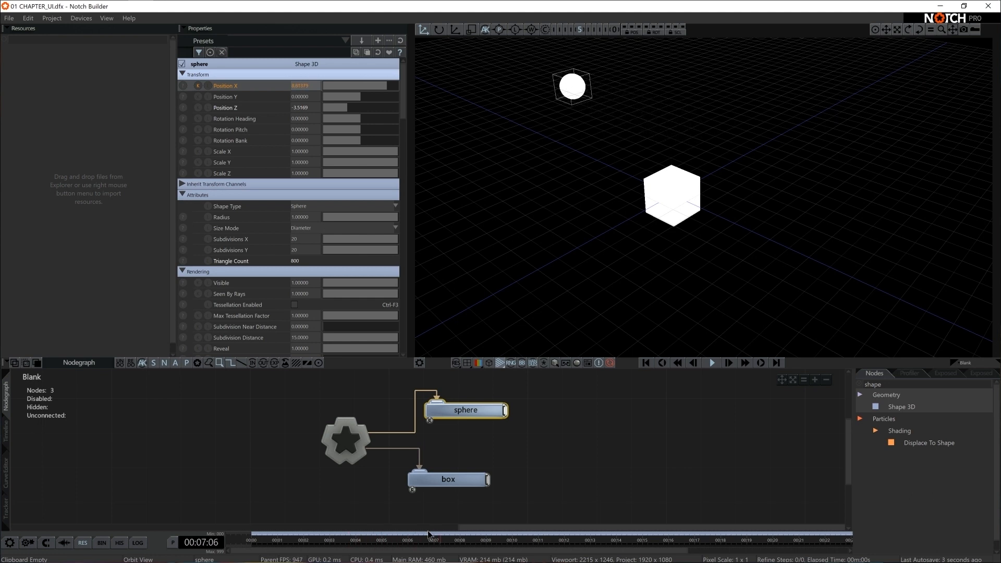
{"action": "key", "text": "space"}
{"action": "key", "text": "Home"}
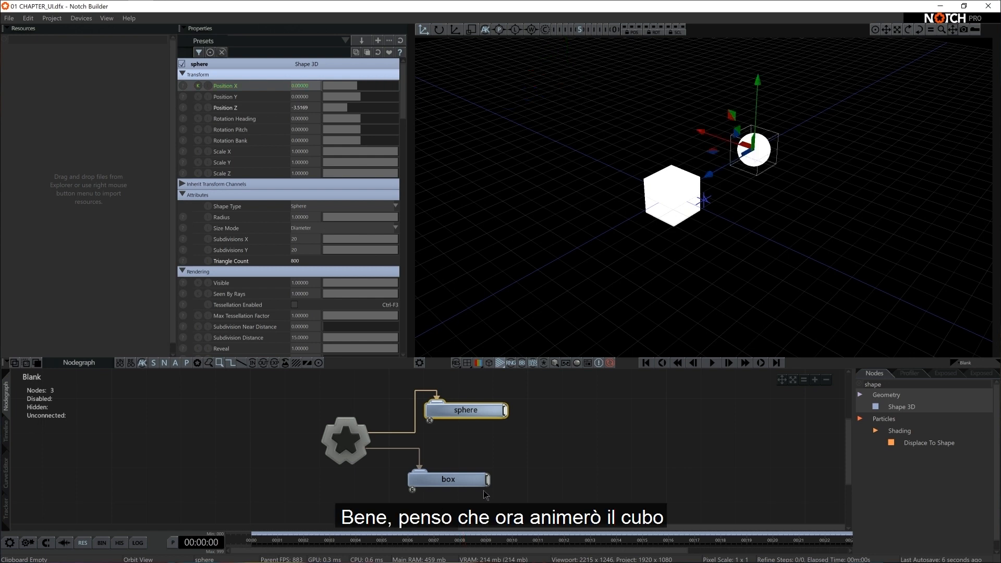
Add keyframes for the box's Position Z and Rotation Heading at 0 at the start of the timeline
{"action": "left_click", "coordinate": [472, 479]}
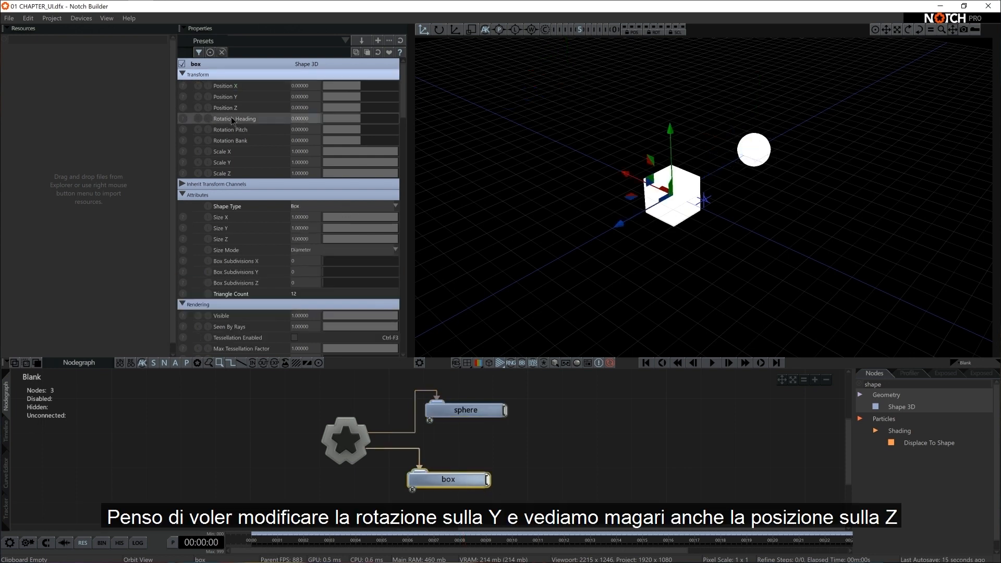
{"action": "left_click_drag", "start_coordinate": [355, 107], "coordinate": [371, 108]}
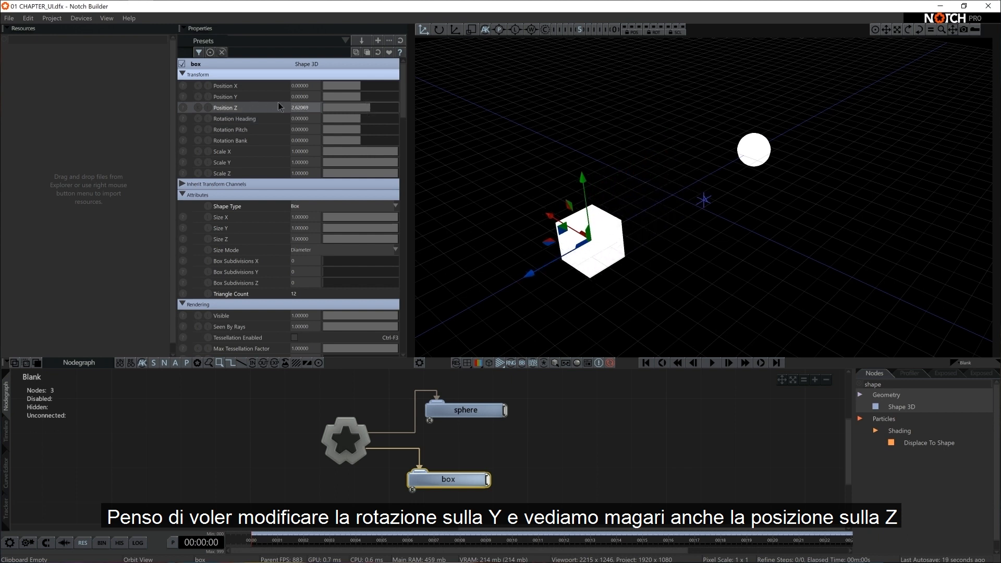
{"action": "left_click", "coordinate": [375, 53]}
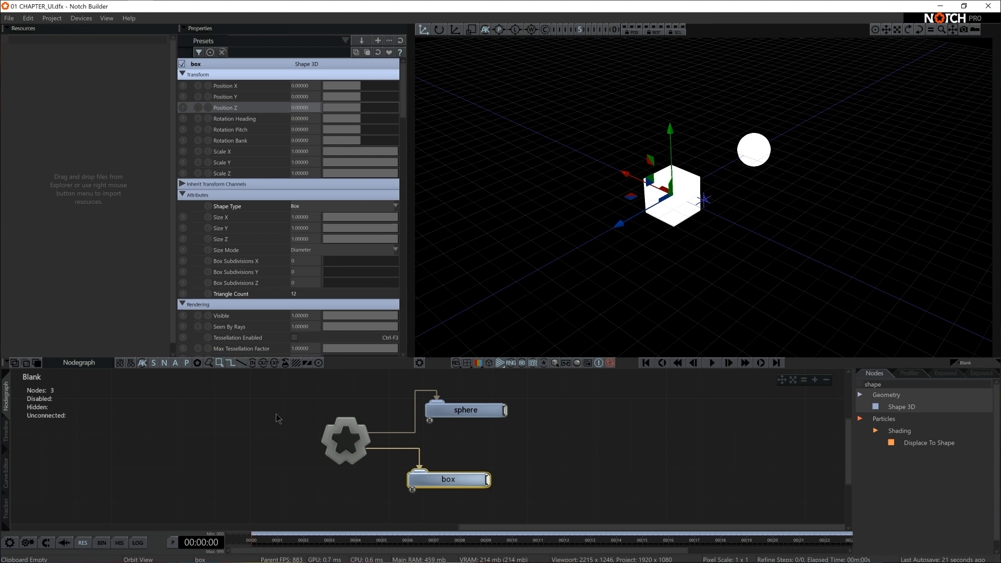
{"action": "left_click", "coordinate": [198, 108]}
At 5 seconds, set the box's Rotation Heading to about 177.5 and its Position Z to 5
{"action": "left_click", "coordinate": [383, 541]}
{"action": "mouse_move", "coordinate": [366, 119]}
{"action": "left_mouse_down"}
{"action": "mouse_move", "coordinate": [400, 125]}
{"action": "mouse_move", "coordinate": [352, 107]}
{"action": "mouse_move", "coordinate": [381, 106]}
{"action": "left_mouse_up"}
{"action": "left_click", "coordinate": [310, 110]}
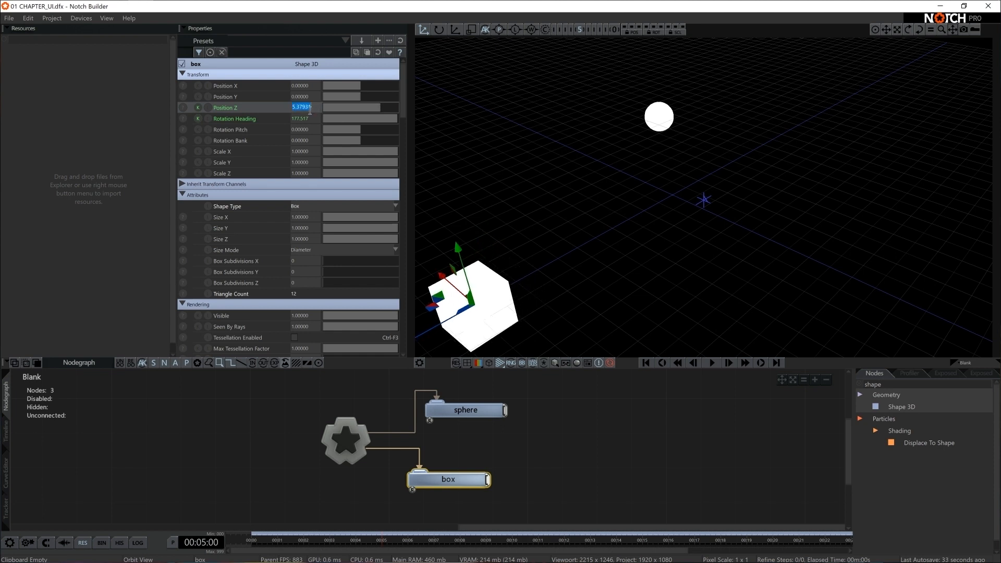
{"action": "type", "text": "5"}
{"action": "key", "text": "Return"}
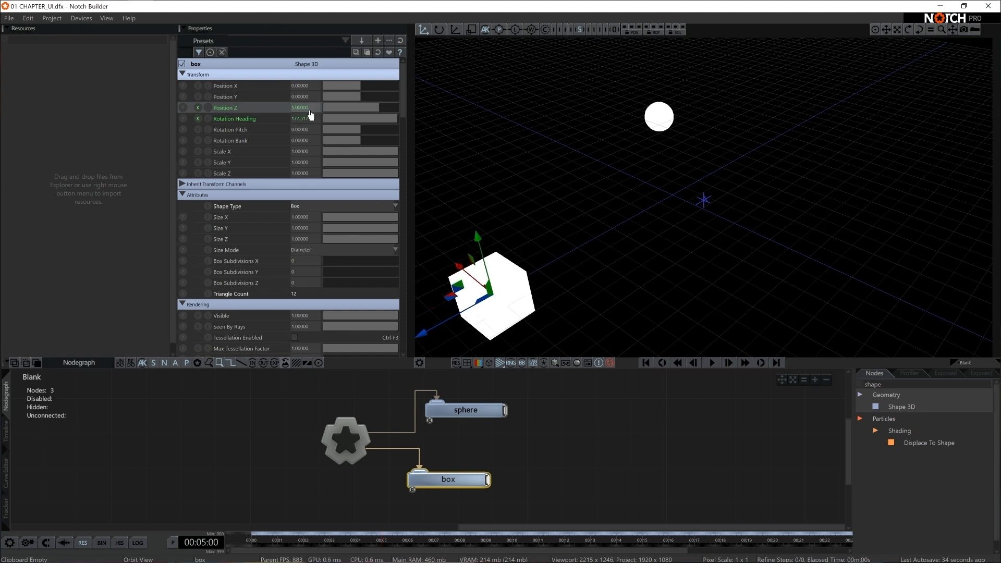
Play the combined box and sphere animation from the start, pause it and return to time zero
{"action": "left_click", "coordinate": [646, 363]}
{"action": "left_click", "coordinate": [712, 362]}
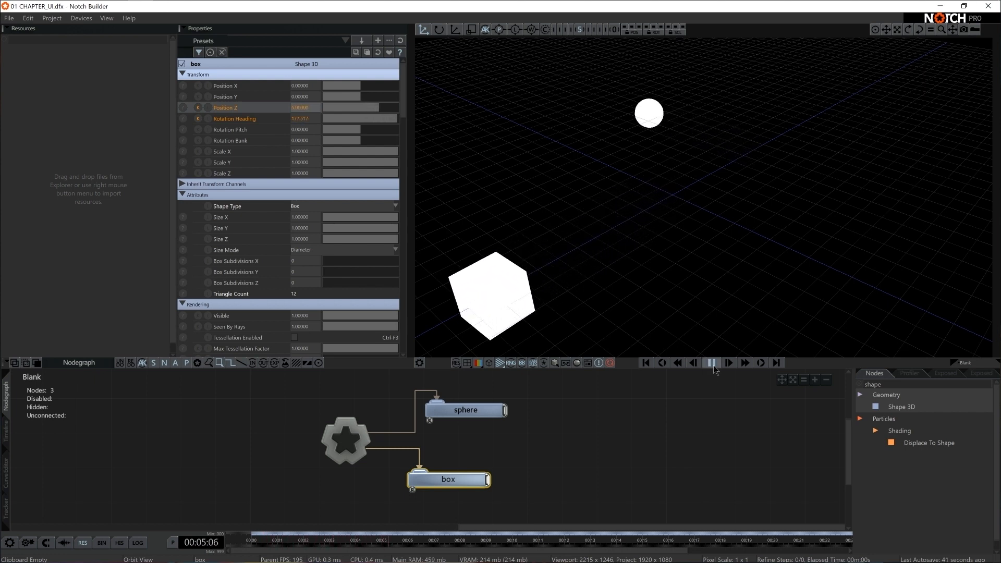
{"action": "left_click", "coordinate": [712, 364]}
{"action": "left_click", "coordinate": [646, 364]}
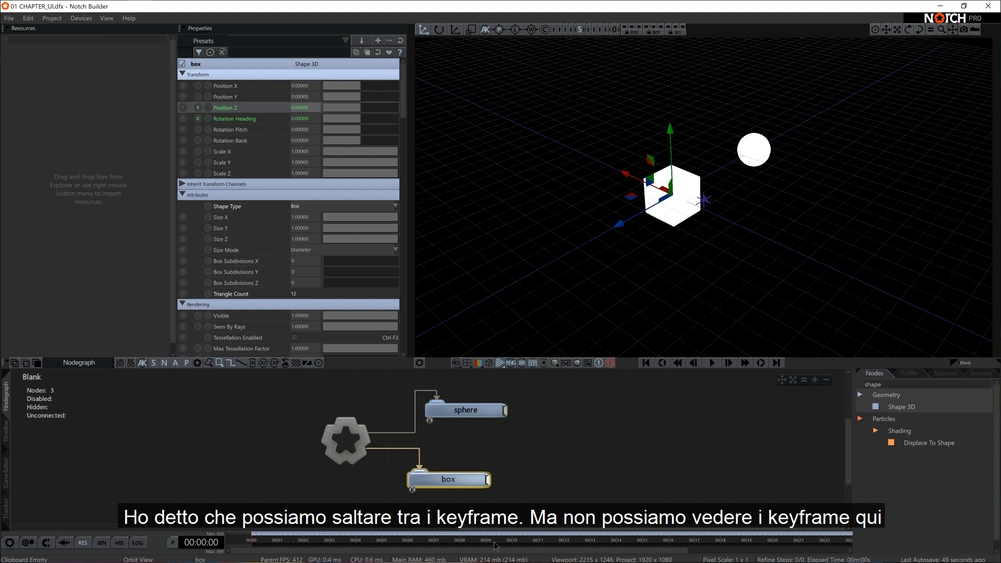
In the Timeline view, retime the sphere's second and third keyframes to about 3.6 and 9.4 seconds and the box's second keyframe to about 7 seconds
{"action": "left_click", "coordinate": [7, 433]}
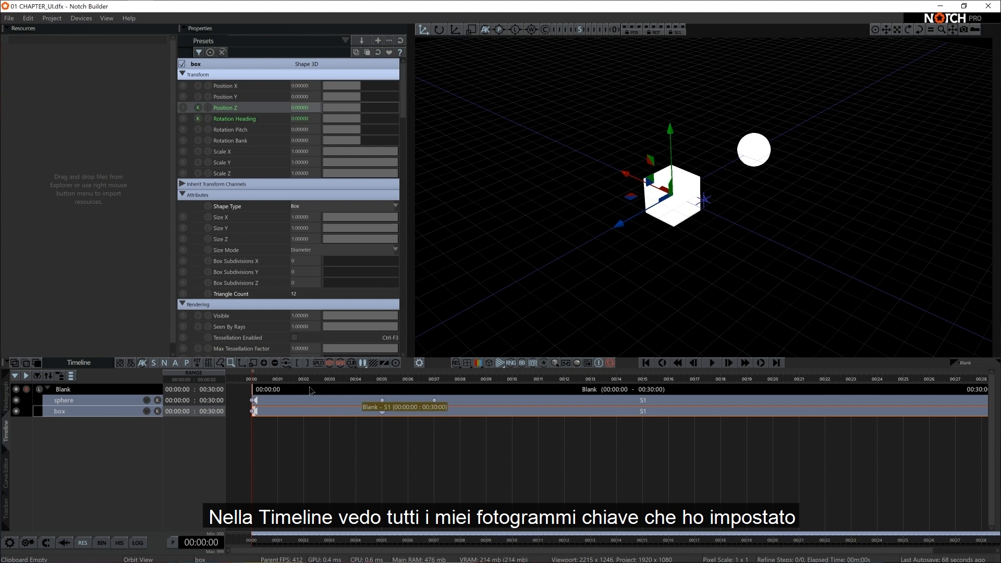
{"action": "left_click_drag", "start_coordinate": [254, 389], "coordinate": [426, 389]}
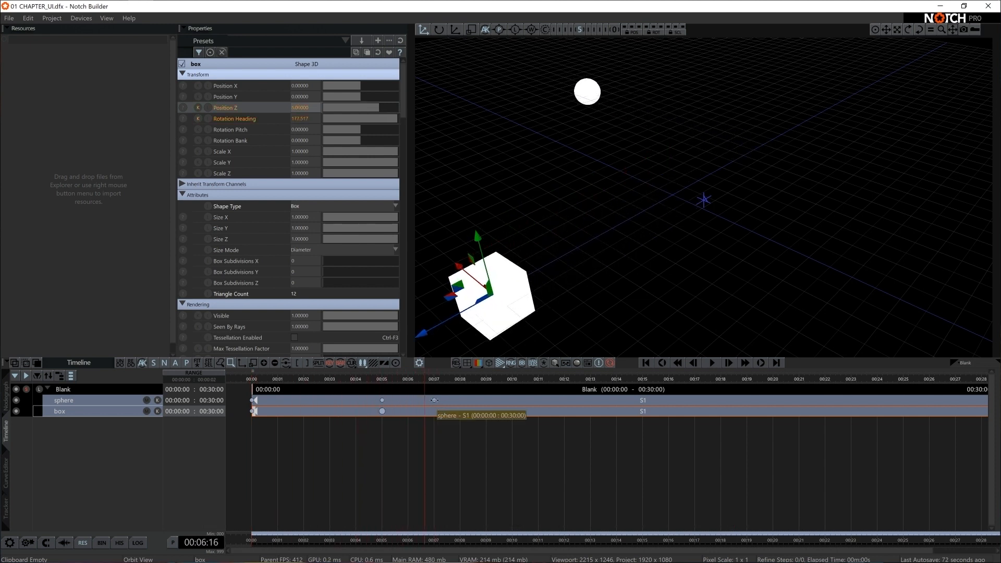
{"action": "left_click", "coordinate": [432, 400]}
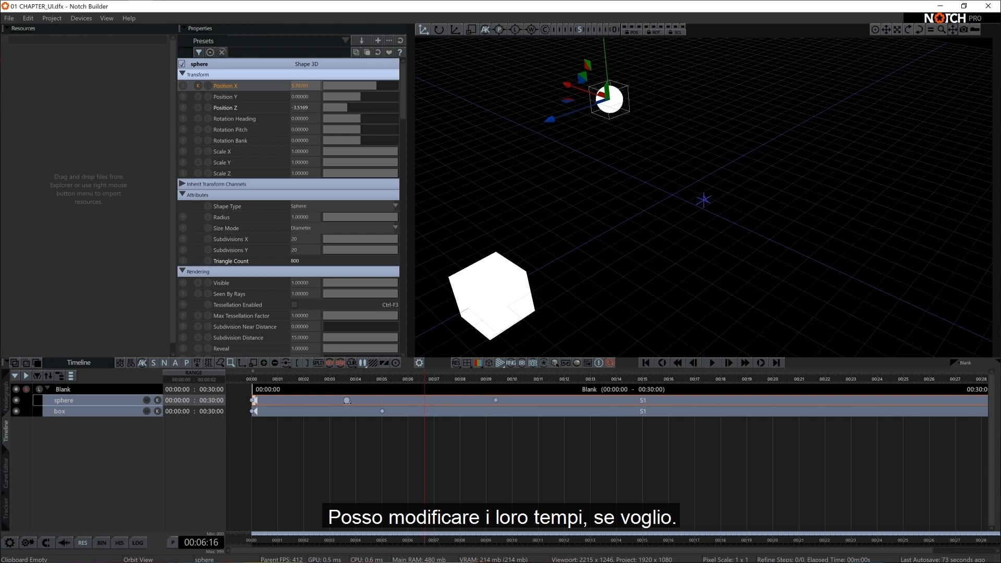
{"action": "left_click_drag", "start_coordinate": [425, 389], "coordinate": [324, 389]}
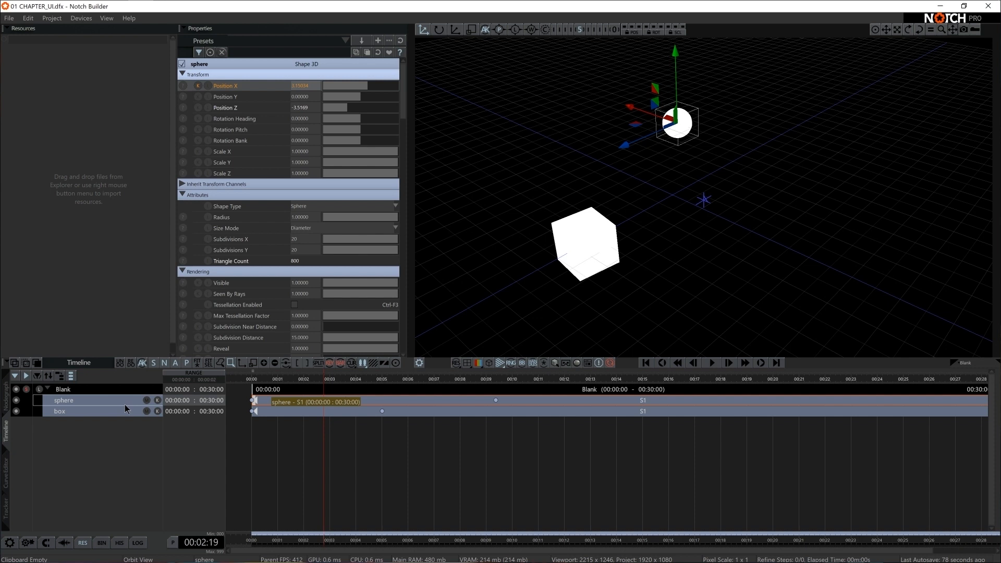
{"action": "left_click_drag", "start_coordinate": [382, 411], "coordinate": [530, 383]}
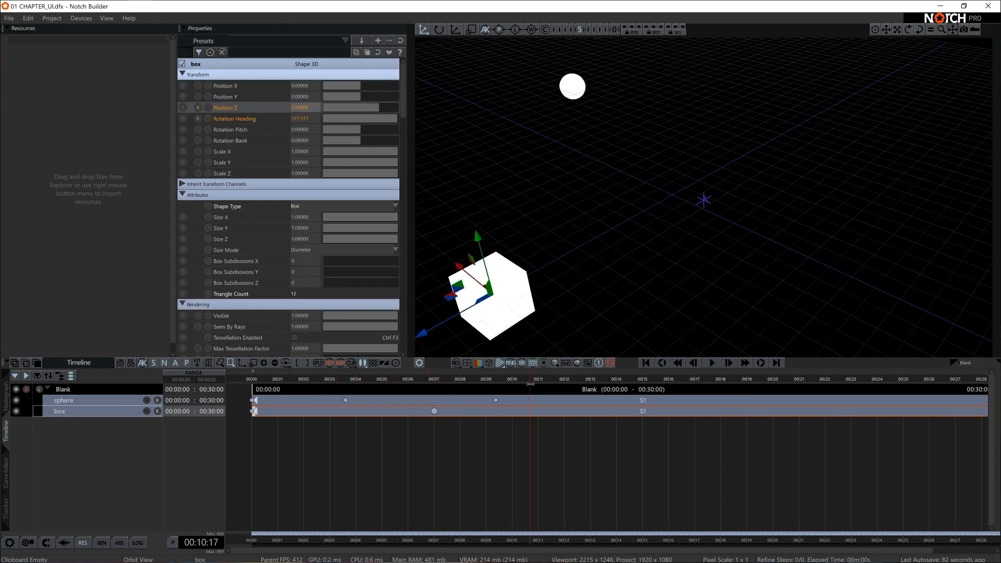
Delete the sphere's last keyframe in the Timeline
{"action": "left_click", "coordinate": [496, 400]}
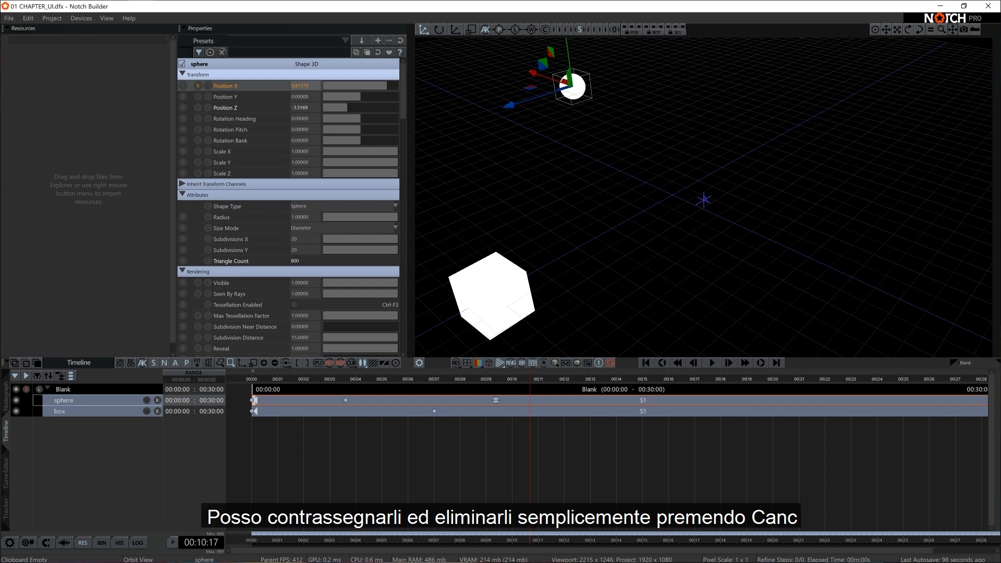
{"action": "key", "text": "Delete"}
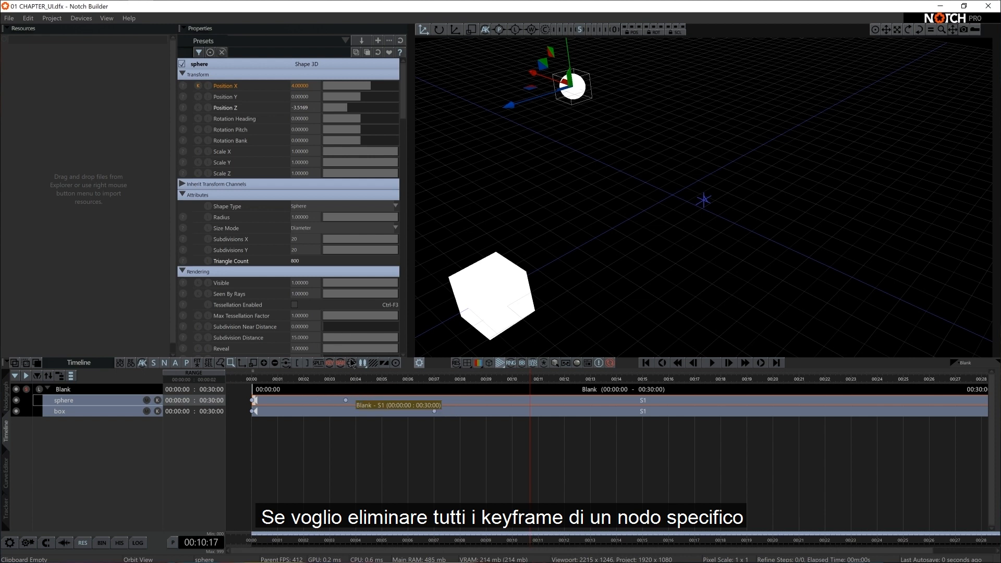
Delete all of the sphere's Position X keyframes from its properties and undo the deletion
{"action": "left_click", "coordinate": [198, 87], "text": "shift"}
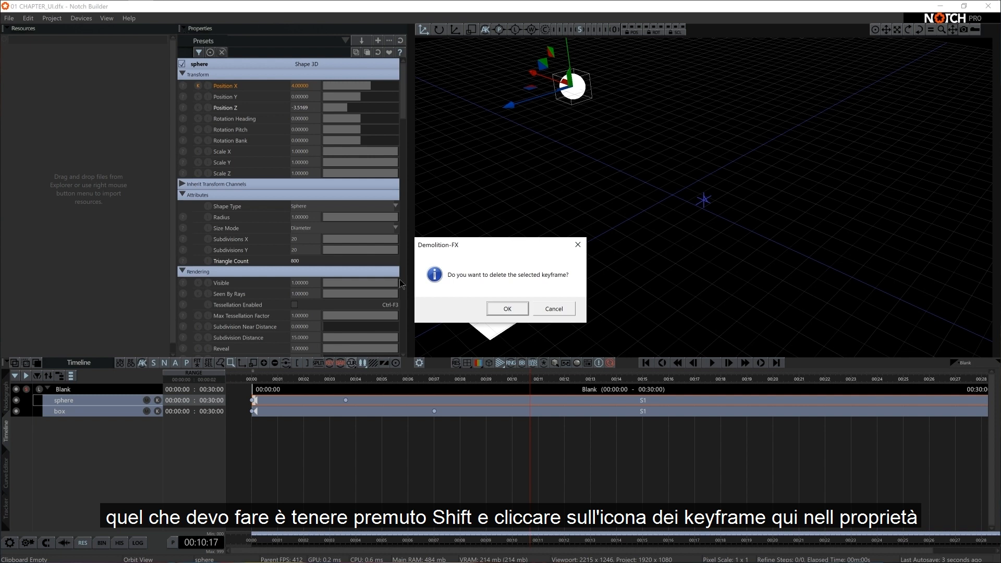
{"action": "left_click", "coordinate": [507, 309]}
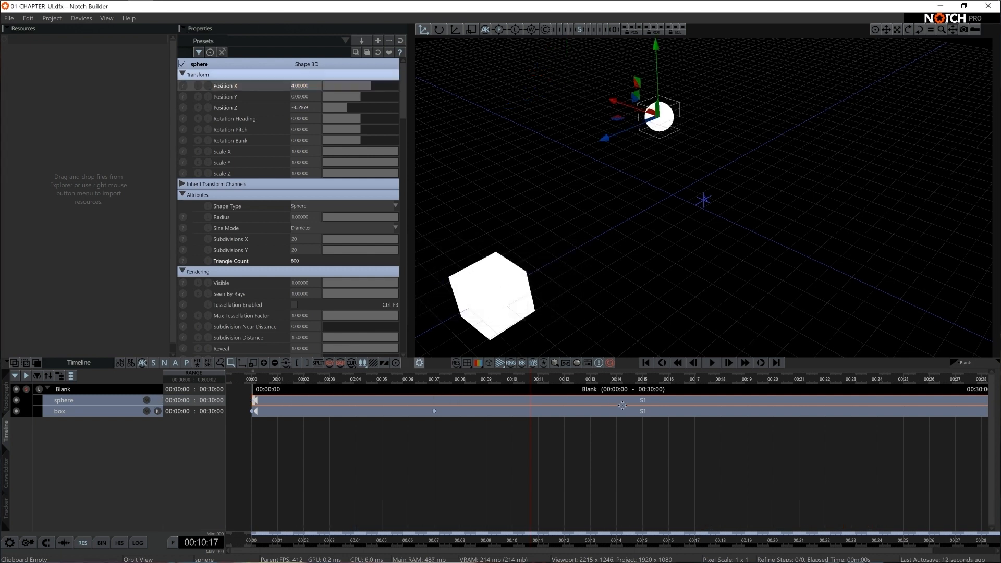
{"action": "key", "text": "ctrl+z"}
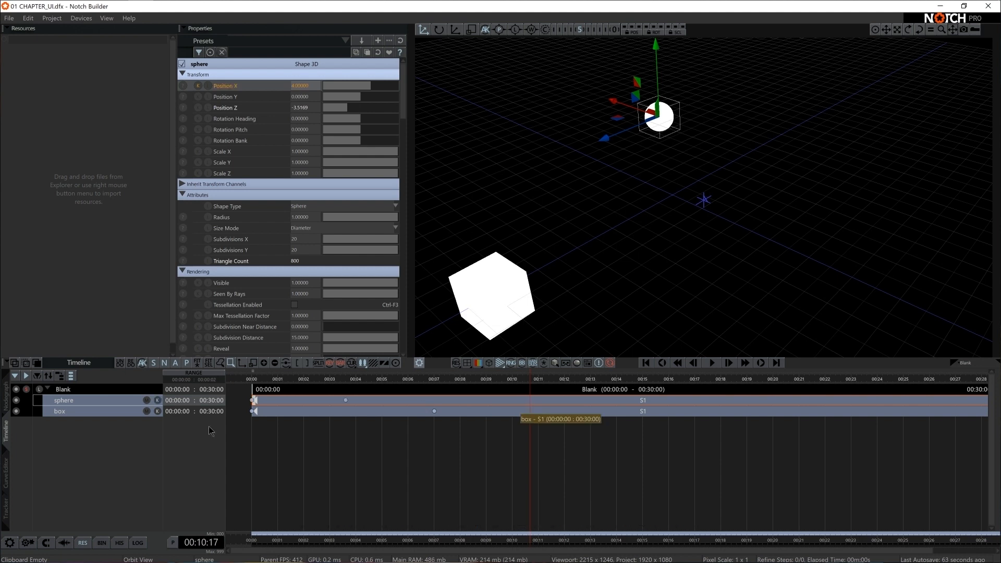
Zoom the Timeline to fit the full 30-second range and centre the selected sphere node in the Nodegraph
{"action": "scroll", "coordinate": [571, 453], "scroll_direction": "down", "scroll_amount": 2, "text": "ctrl+alt"}
{"action": "scroll", "coordinate": [571, 452], "scroll_direction": "down", "scroll_amount": 1, "text": "ctrl+alt"}
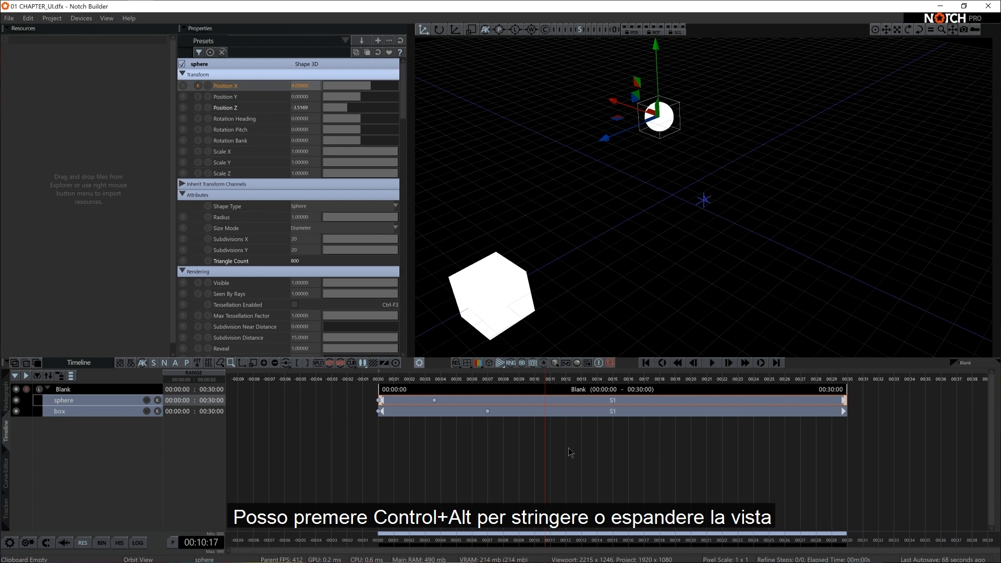
{"action": "scroll", "coordinate": [572, 453], "scroll_direction": "up", "scroll_amount": 3, "text": "ctrl+alt"}
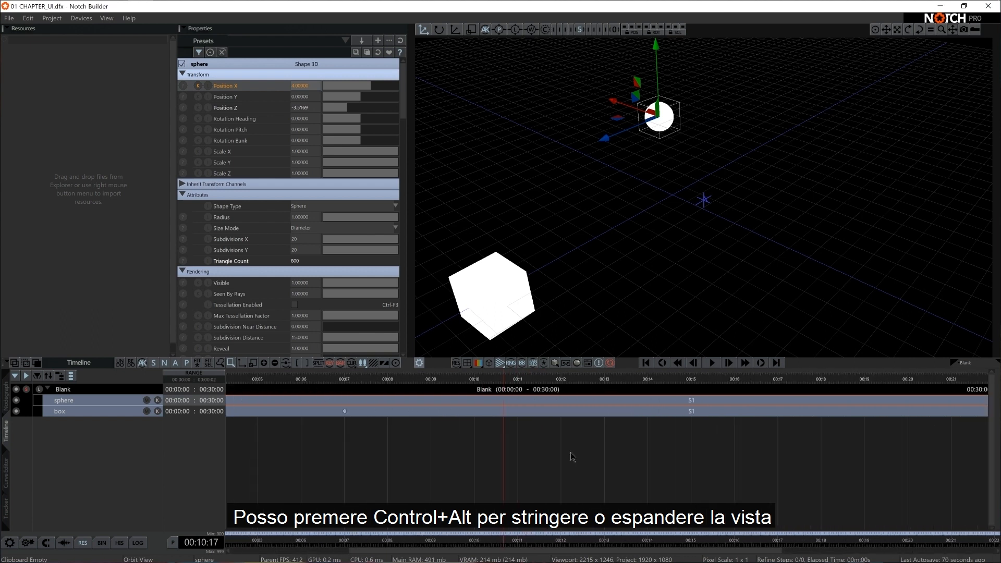
{"action": "scroll", "coordinate": [570, 458], "scroll_direction": "down", "scroll_amount": 2, "text": "ctrl+alt"}
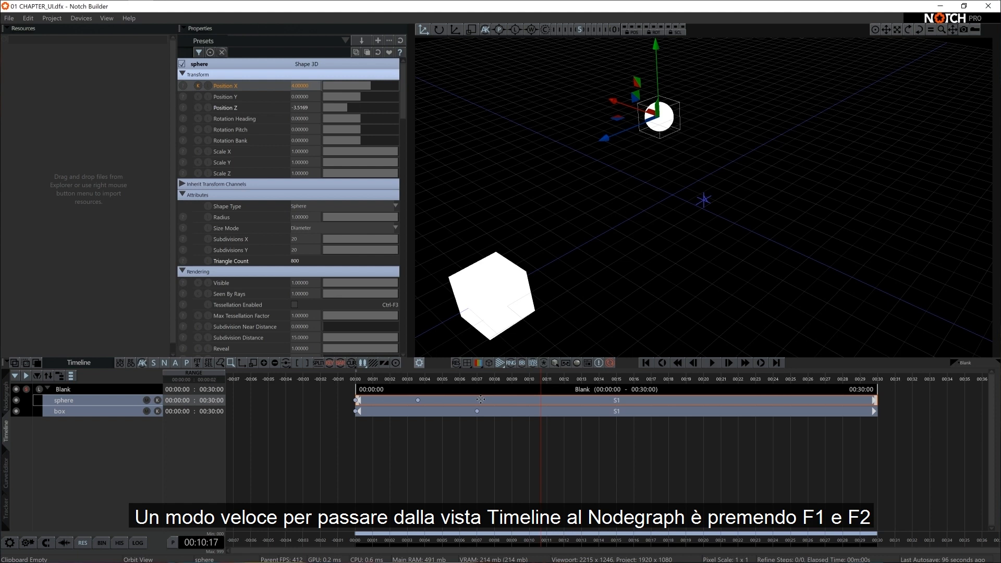
{"action": "key", "text": "F1"}
{"action": "key", "text": "F2"}
{"action": "key", "text": "F1"}
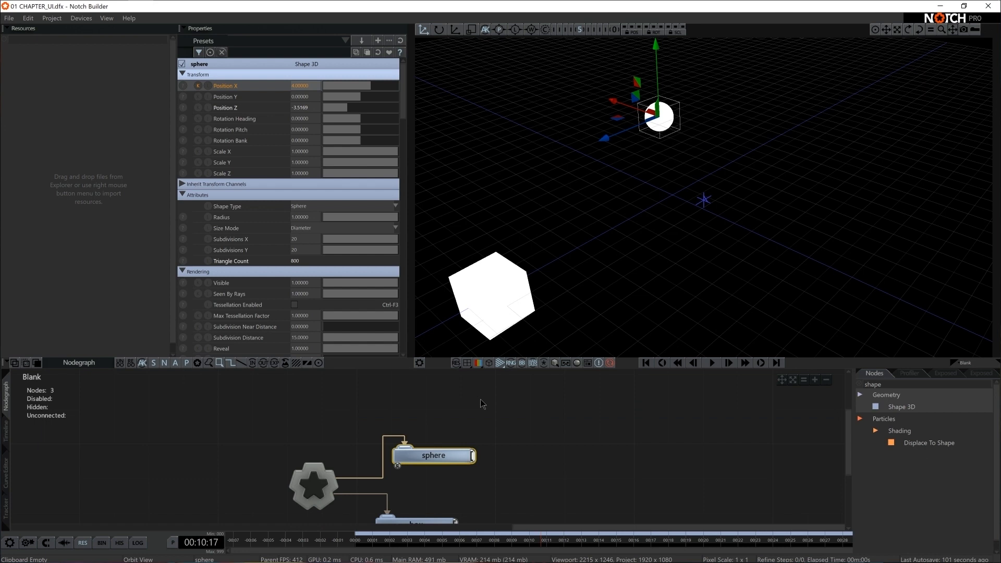
{"action": "key", "text": "F1"}
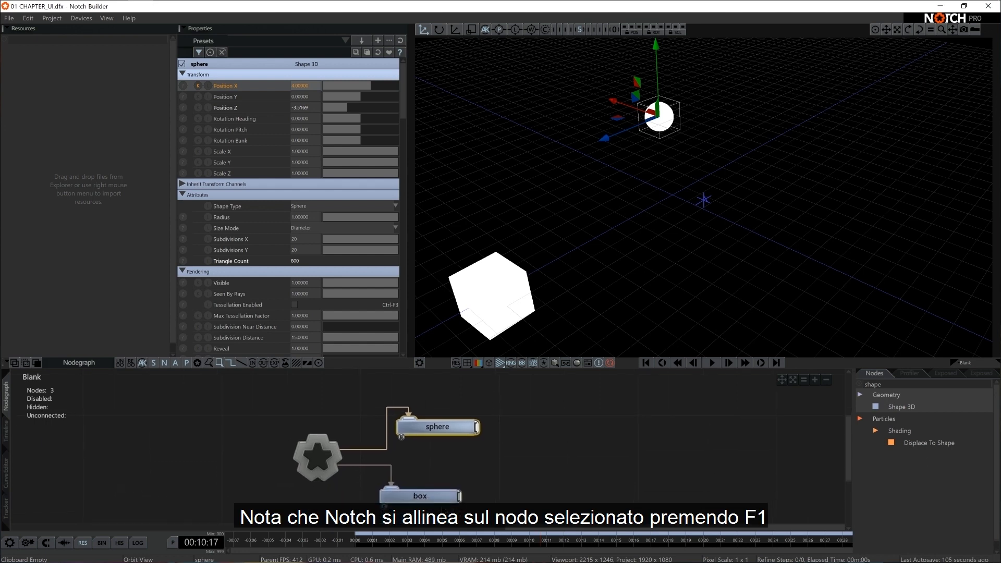
Select the box node, centre it in the Nodegraph and locate it in the Timeline view
{"action": "left_click", "coordinate": [443, 500]}
{"action": "key", "text": "F1"}
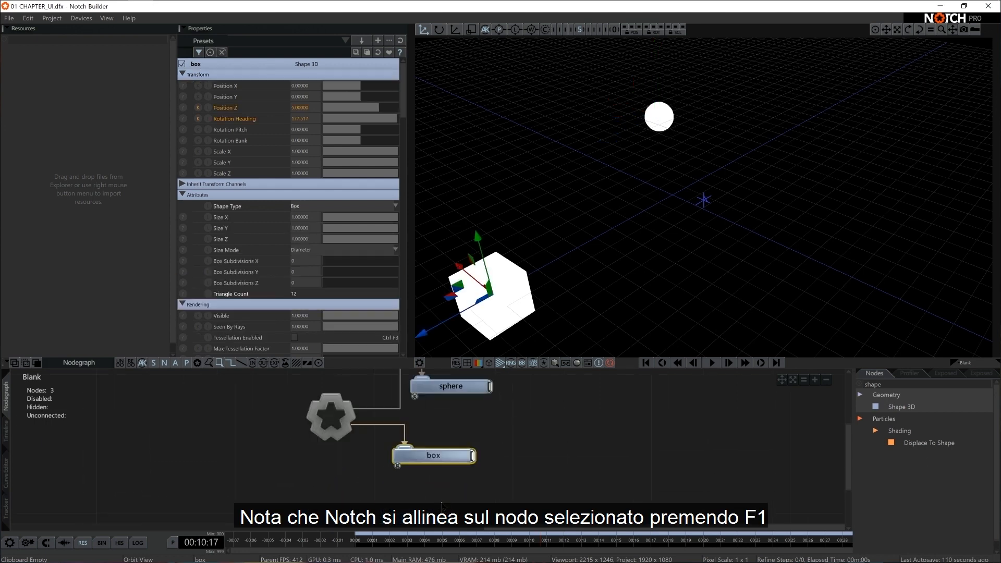
{"action": "key", "text": "F2"}
{"action": "key", "text": "F2"}
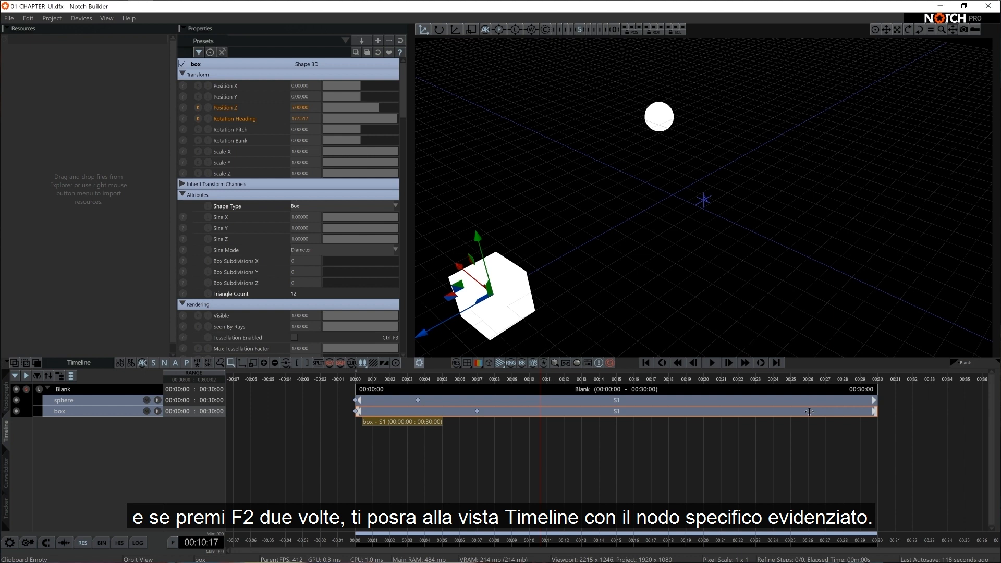
Select the sphere node in the Nodegraph and locate it in the Timeline view
{"action": "key", "text": "F1"}
{"action": "left_click", "coordinate": [459, 390]}
{"action": "key", "text": "F2"}
{"action": "key", "text": "F2"}
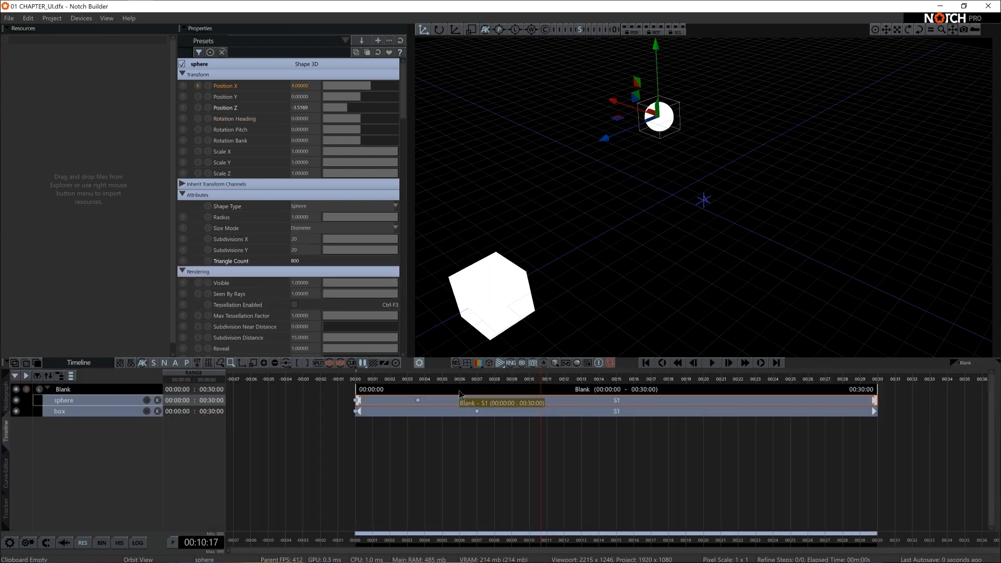
{"action": "key", "text": "F1"}
{"action": "key", "text": "F2"}
{"action": "key", "text": "F1"}
{"action": "key", "text": "F2"}
Scrub the playhead to about 00:03:13 and show the animation curves in the Curve Editor
{"action": "left_click", "coordinate": [381, 389]}
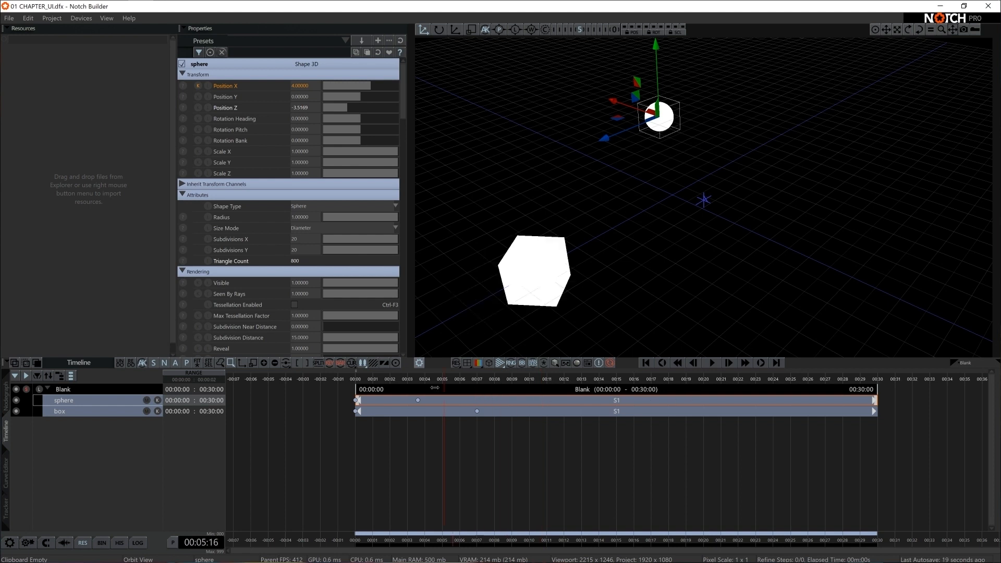
{"action": "left_click_drag", "start_coordinate": [387, 390], "coordinate": [417, 392]}
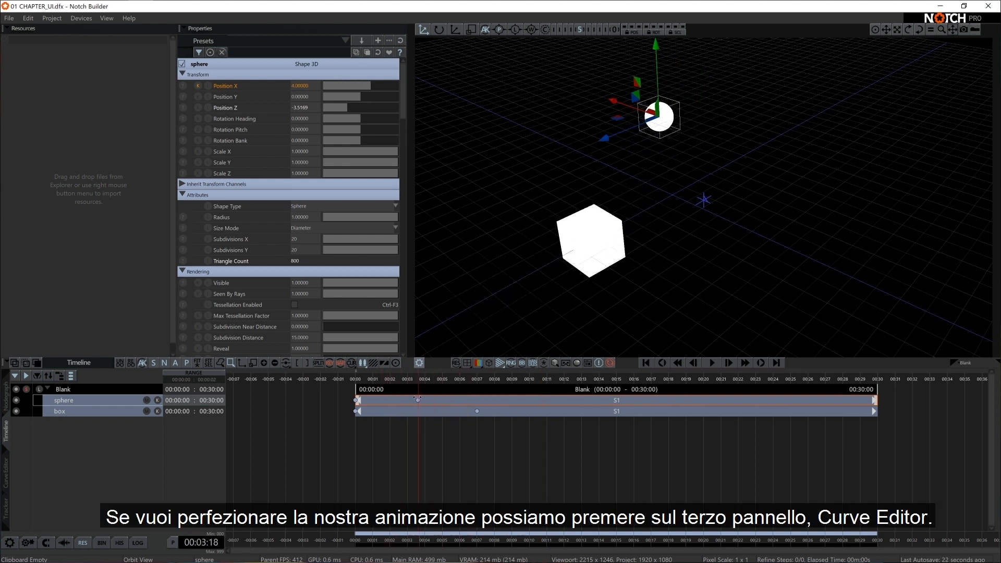
{"action": "left_click", "coordinate": [6, 483]}
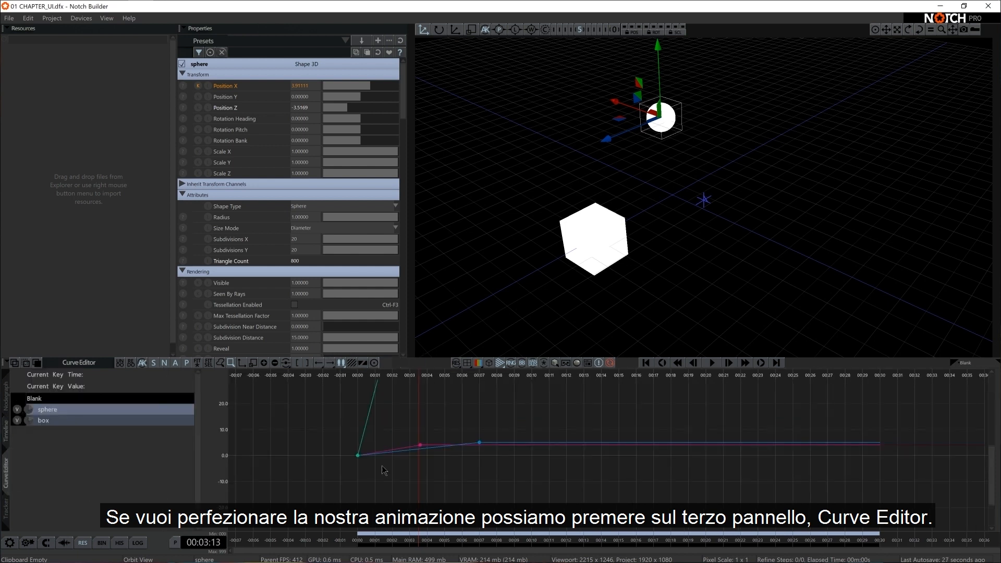
Change the interpolation of the box's second Position Z keyframe to Bezier 2D
{"action": "left_click", "coordinate": [480, 443]}
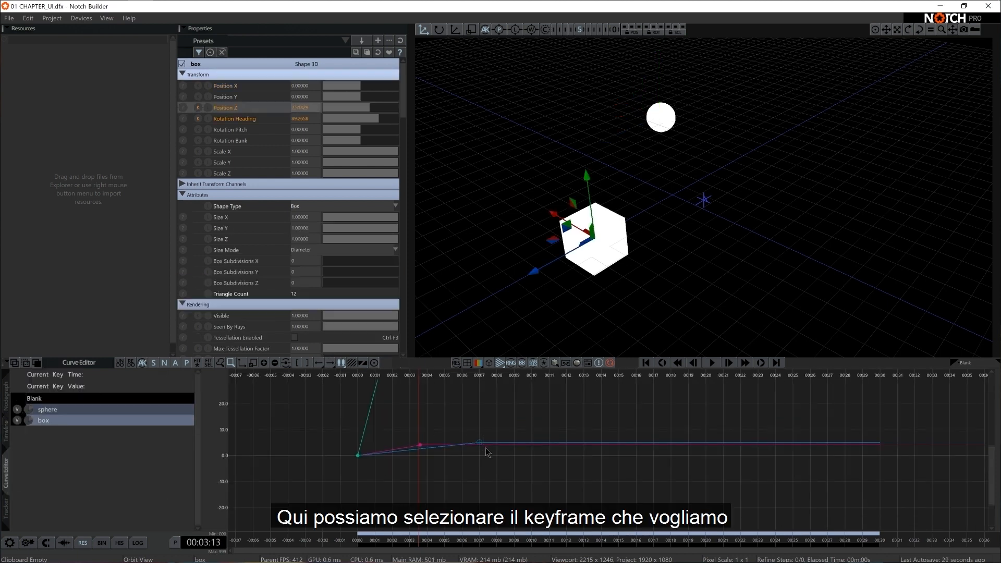
{"action": "right_click", "coordinate": [480, 445]}
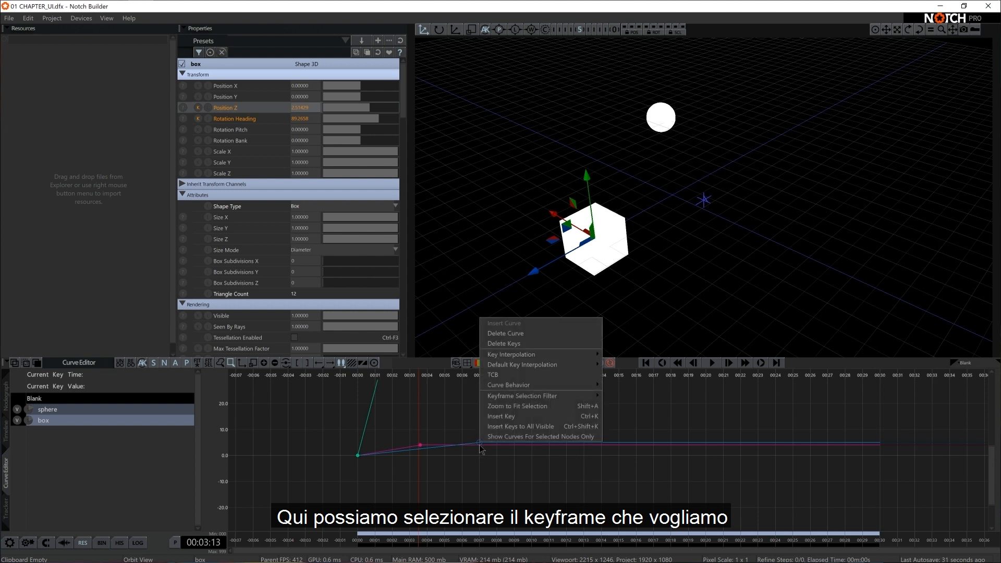
{"action": "mouse_move", "coordinate": [523, 364]}
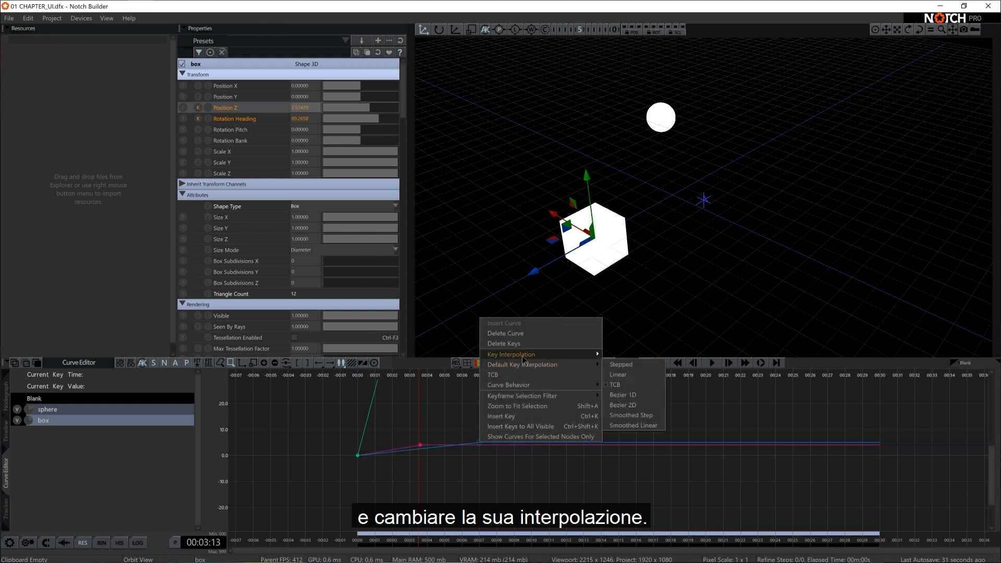
{"action": "left_click", "coordinate": [639, 405]}
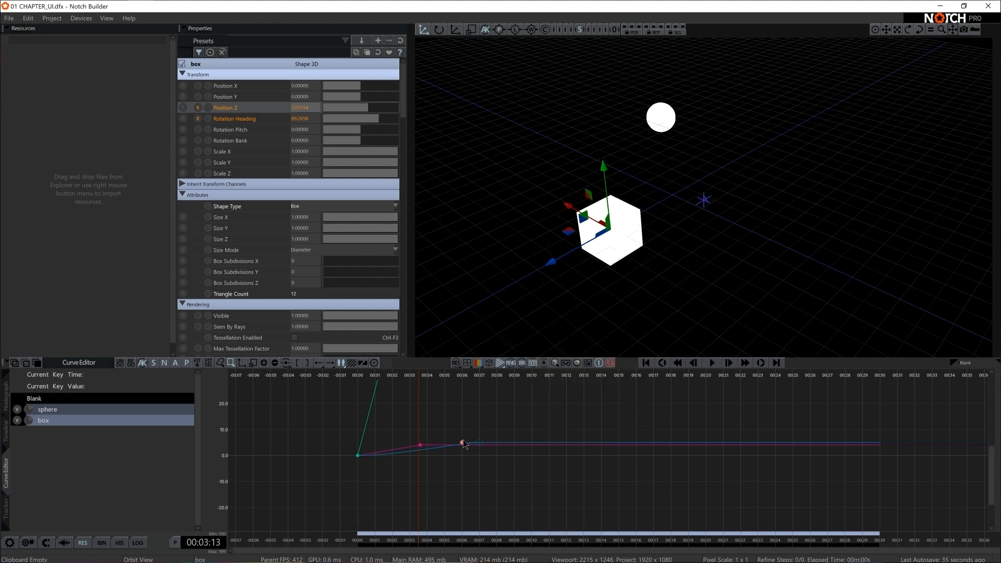
Raise the Bezier handle of the box's second Position Z keyframe and move the keyframe to about 12.6 seconds
{"action": "left_click_drag", "start_coordinate": [462, 444], "coordinate": [458, 411]}
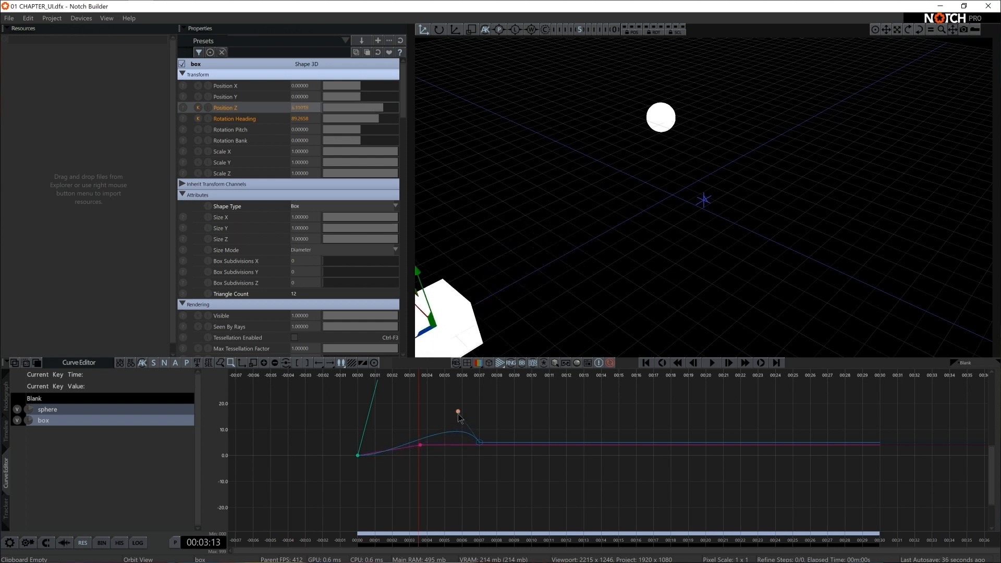
{"action": "left_click", "coordinate": [480, 447]}
{"action": "left_click_drag", "start_coordinate": [481, 447], "coordinate": [568, 448]}
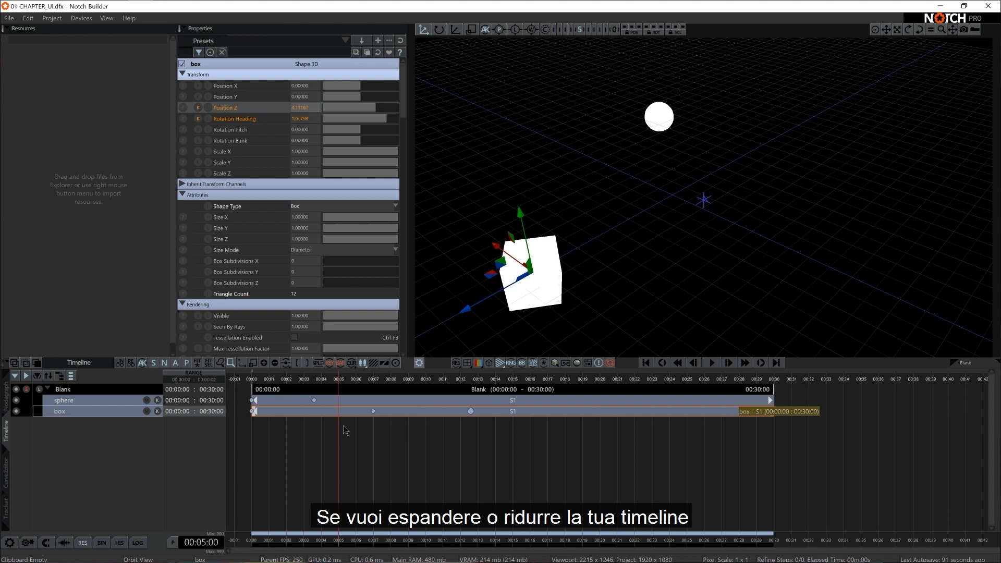
In the Blank layer's settings, rename it as Layer 1 and set its end time to 00:45:00
{"action": "right_click", "coordinate": [92, 395]}
{"action": "right_click", "coordinate": [77, 390]}
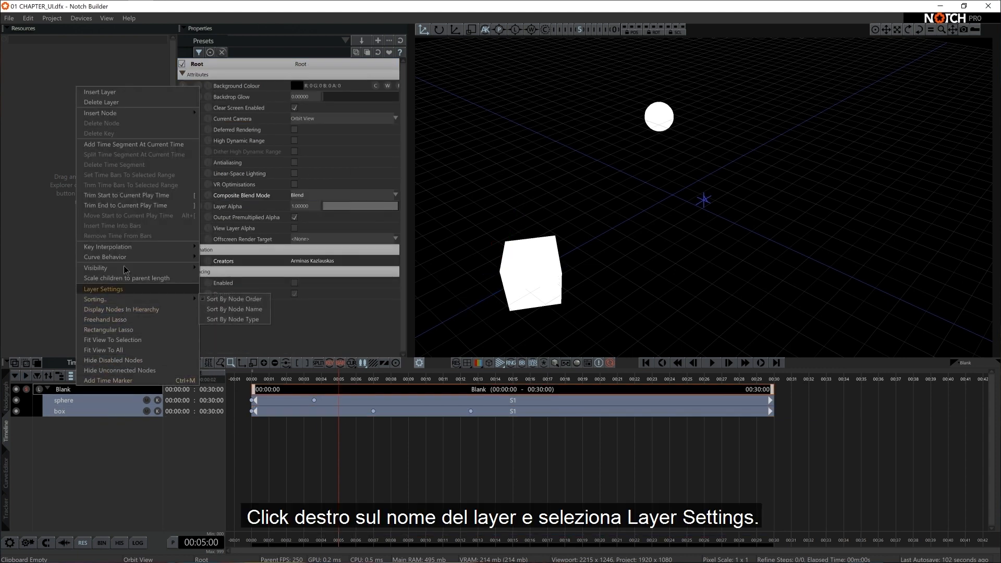
{"action": "left_click", "coordinate": [117, 289]}
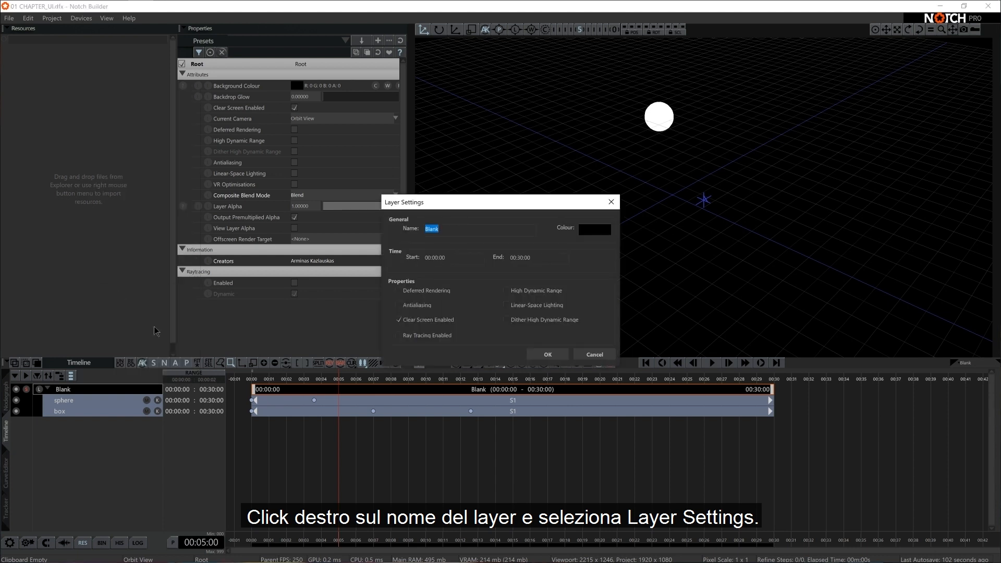
{"action": "key", "text": "BackSpace"}
{"action": "type", "text": "Layer 1"}
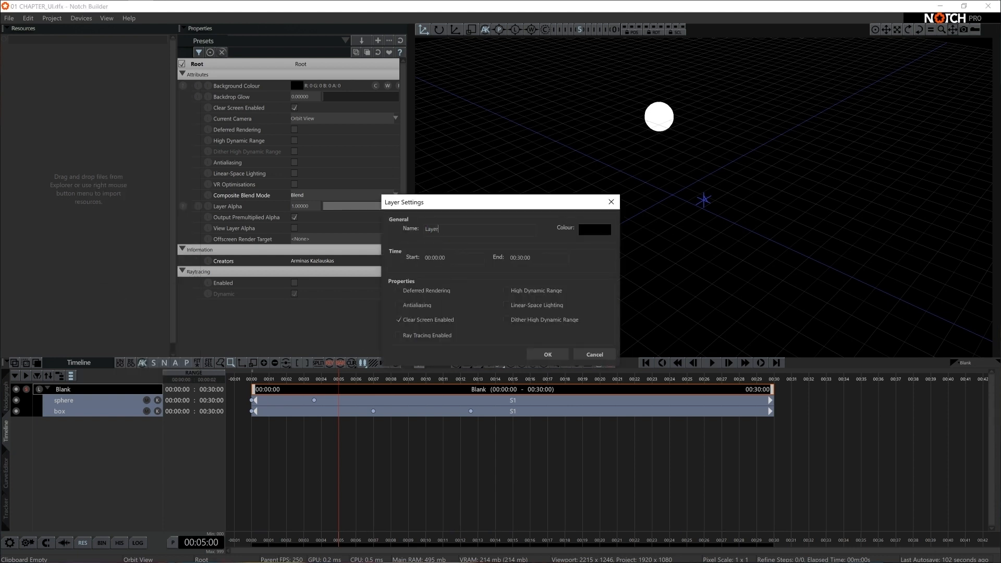
{"action": "left_click", "coordinate": [523, 258]}
{"action": "key", "text": "BackSpace"}
{"action": "key", "text": "BackSpace"}
{"action": "key", "text": "BackSpace"}
{"action": "key", "text": "Return"}
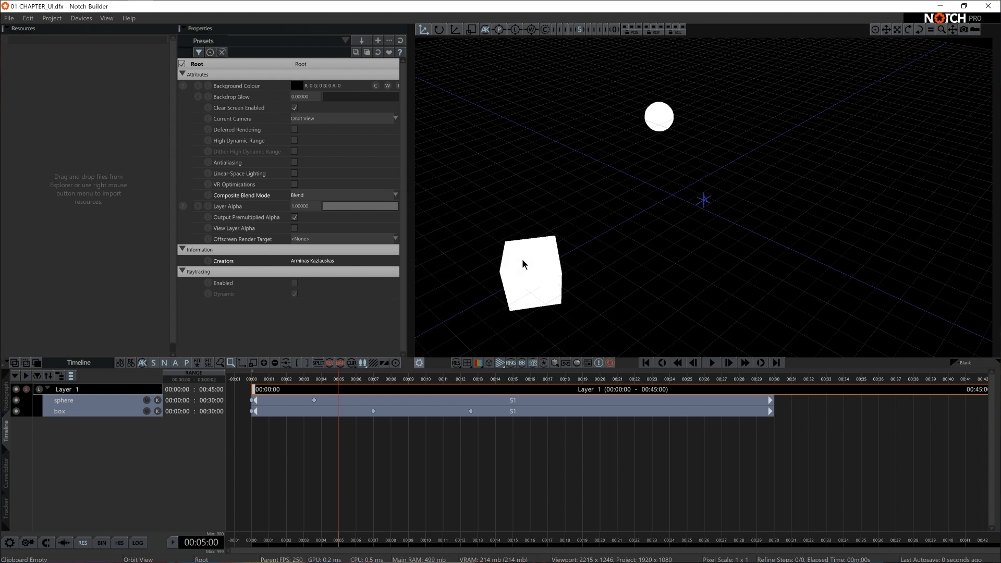
Move the playhead to 00:22:18 and scale Layer 1's children to the parent length
{"action": "scroll", "coordinate": [661, 431], "scroll_direction": "down", "scroll_amount": 2}
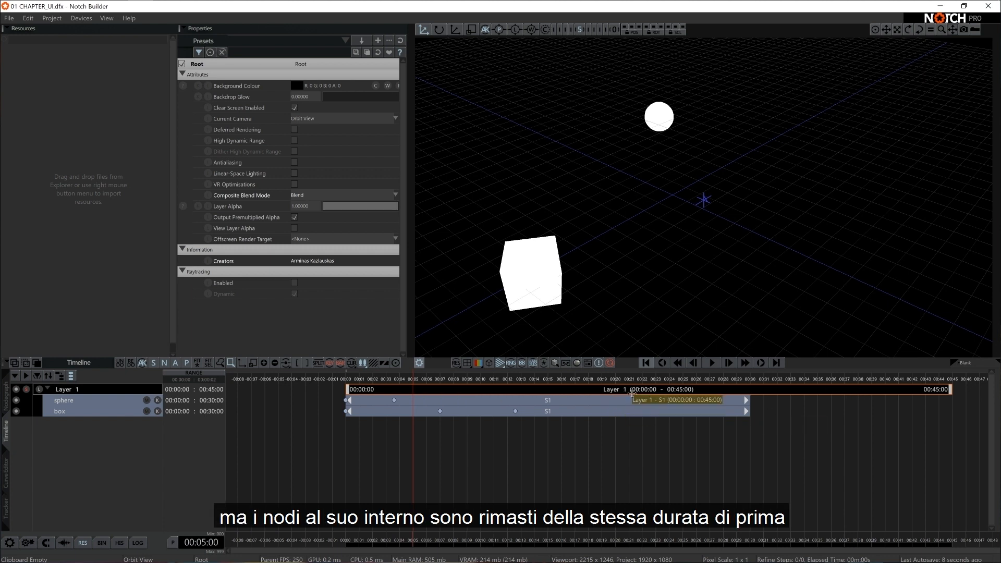
{"action": "left_click", "coordinate": [733, 378]}
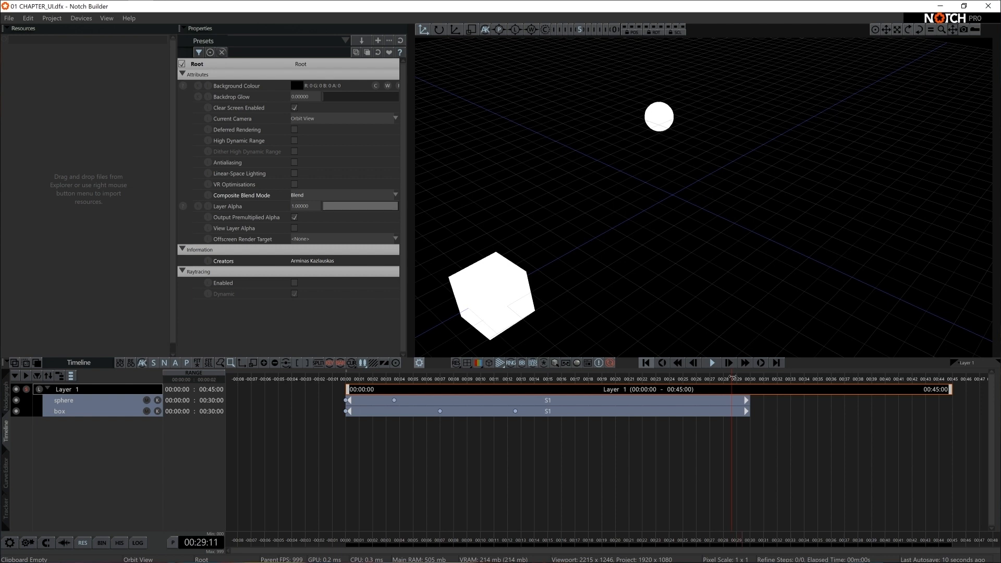
{"action": "left_click", "coordinate": [696, 378]}
{"action": "left_click", "coordinate": [651, 379]}
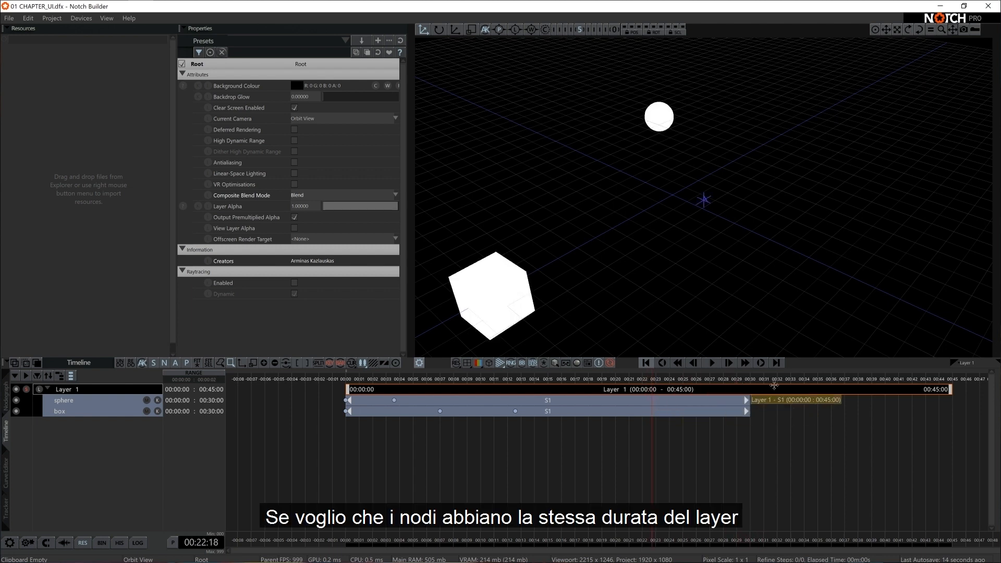
{"action": "right_click", "coordinate": [83, 393]}
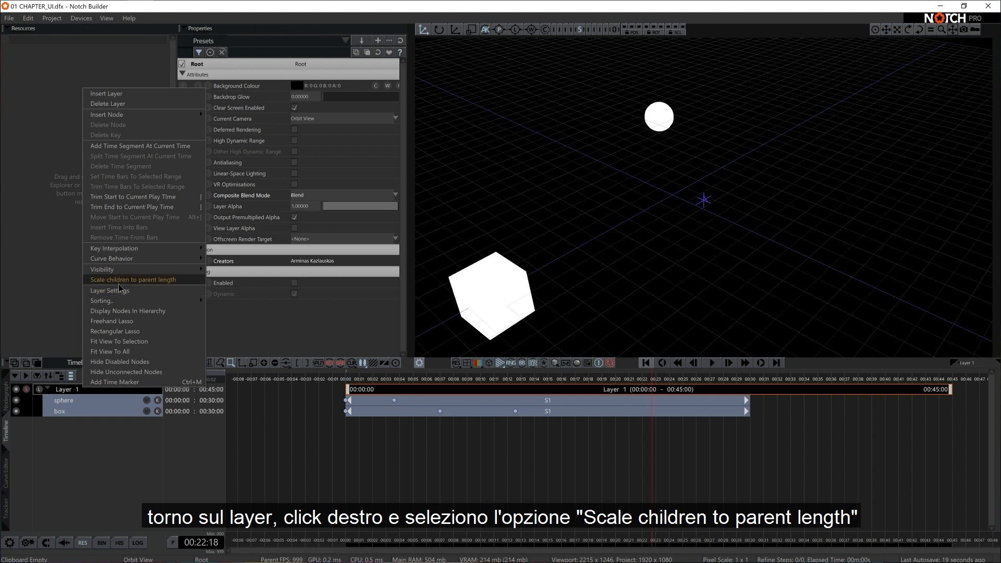
{"action": "left_click", "coordinate": [155, 280]}
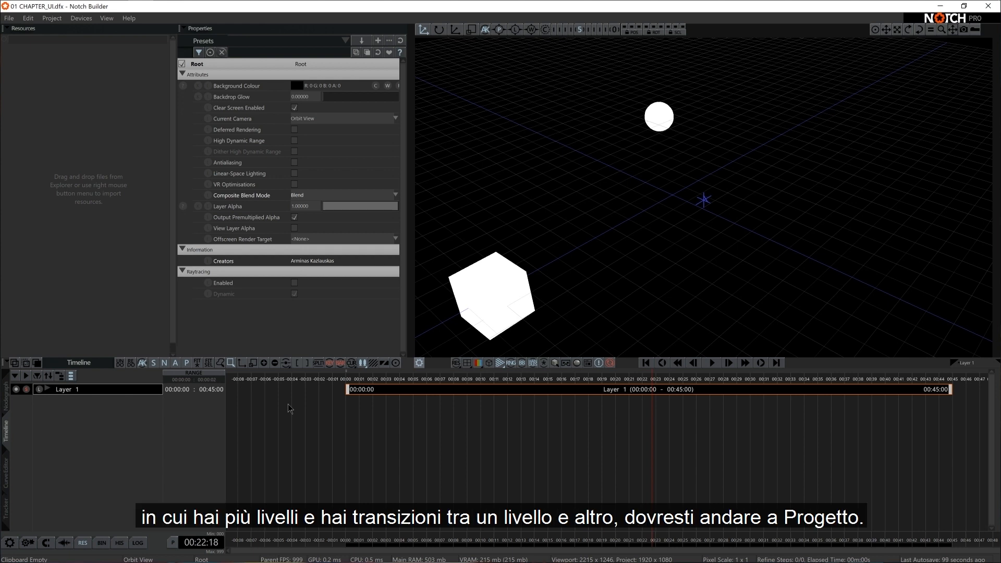
Apply the General project settings with Layers As Separate Effects disabled
{"action": "left_click", "coordinate": [52, 18]}
{"action": "left_click", "coordinate": [61, 90]}
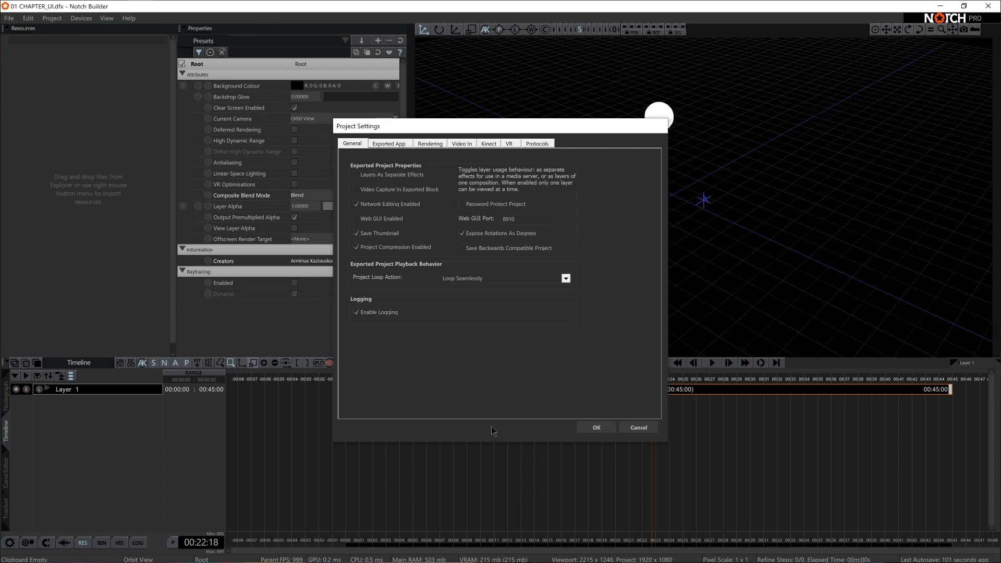
{"action": "left_click", "coordinate": [598, 429]}
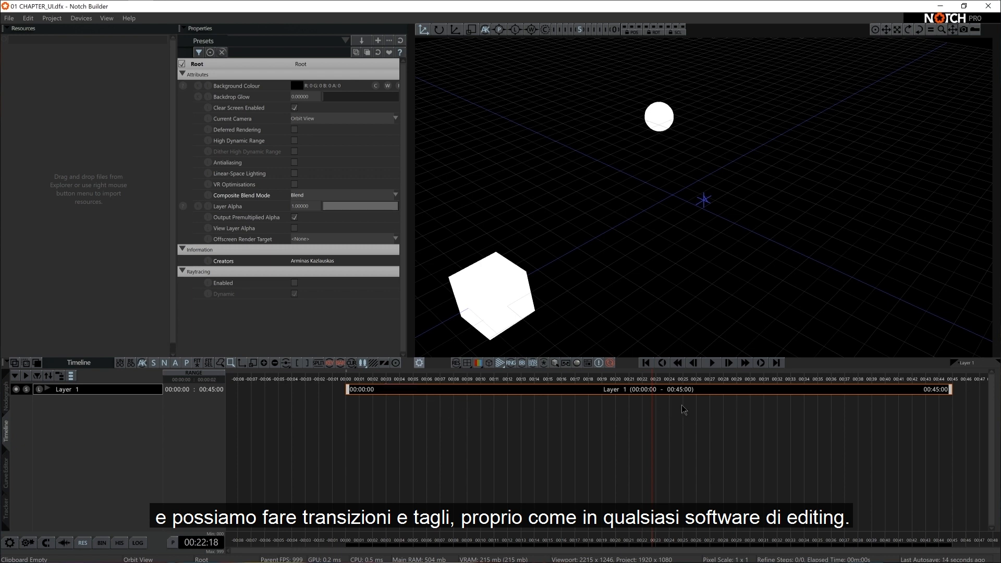
Insert a new layer named "layer 2" running from 00:00:00 to 00:30:00
{"action": "right_click", "coordinate": [80, 414]}
{"action": "left_click", "coordinate": [97, 121]}
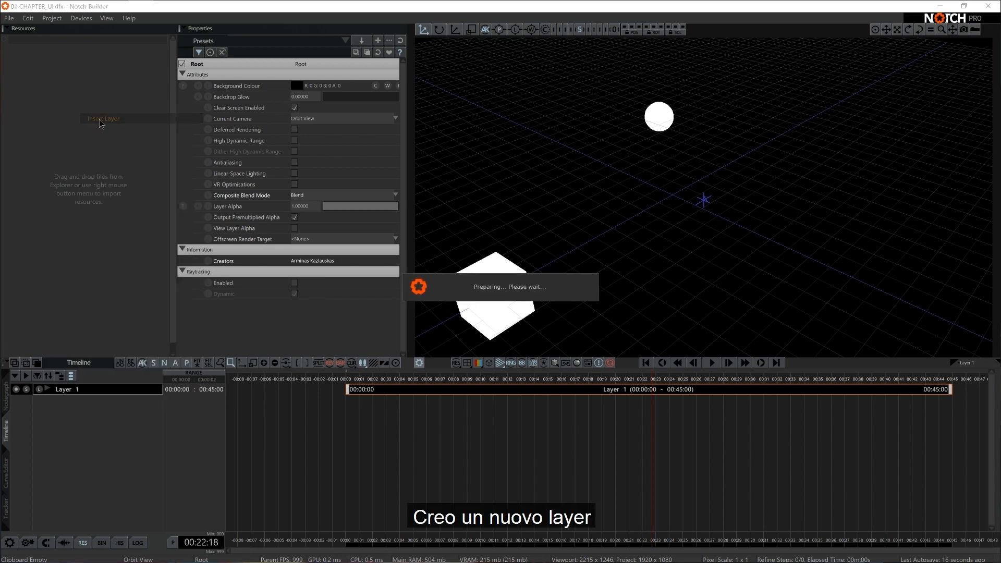
{"action": "type", "text": "layer"}
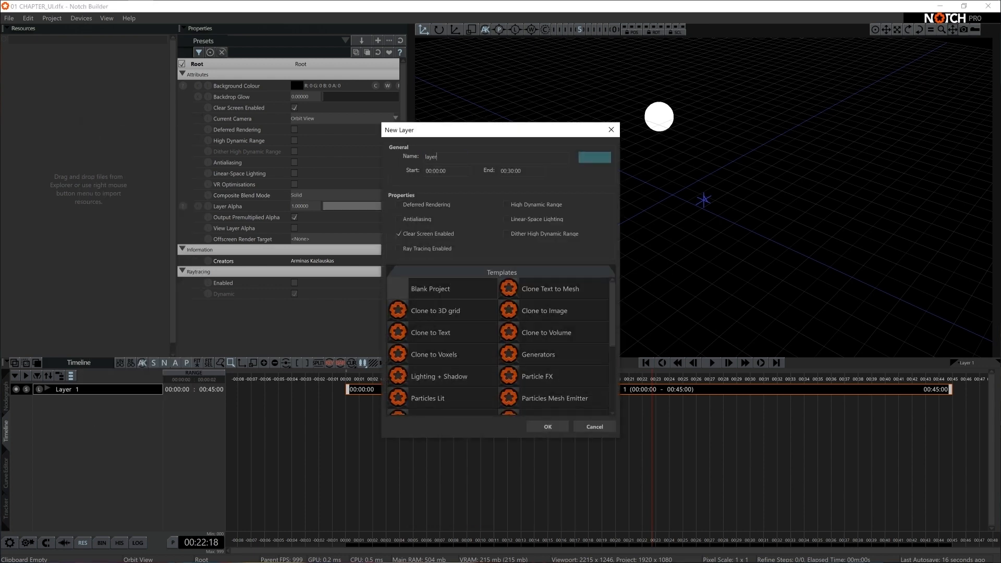
{"action": "type", "text": " 2"}
{"action": "key", "text": "Return"}
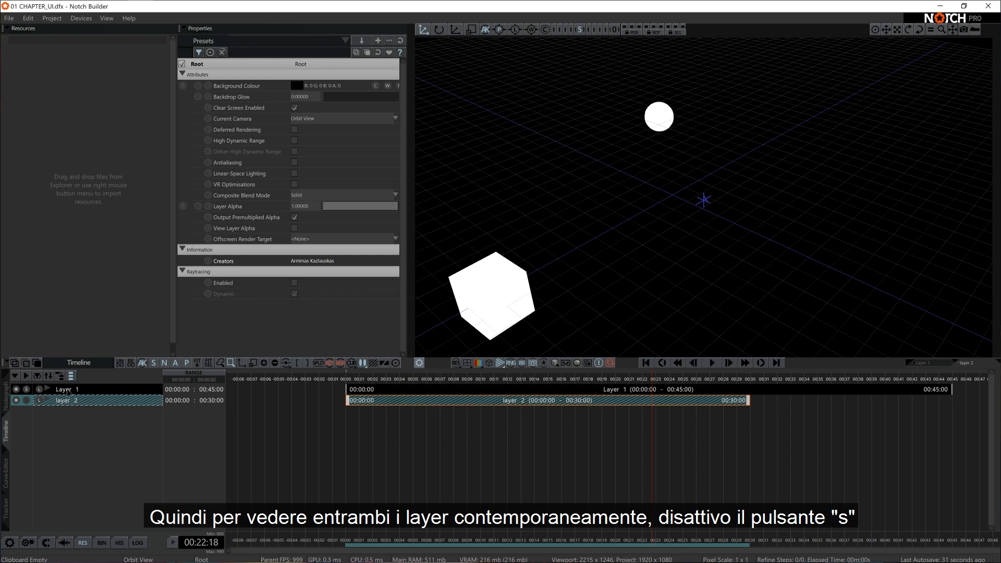
Turn off solo on Layer 1, move the playhead to 00:02:11 and select layer 2
{"action": "left_click", "coordinate": [27, 390]}
{"action": "left_click", "coordinate": [386, 379]}
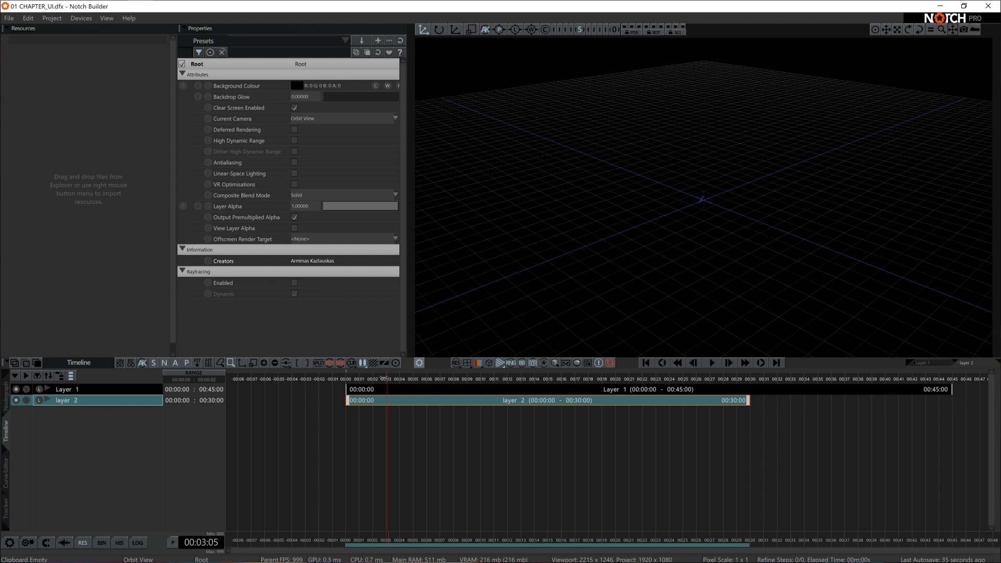
{"action": "mouse_move", "coordinate": [376, 380]}
{"action": "left_mouse_down"}
{"action": "mouse_move", "coordinate": [440, 380]}
{"action": "mouse_move", "coordinate": [378, 380]}
{"action": "left_mouse_up"}
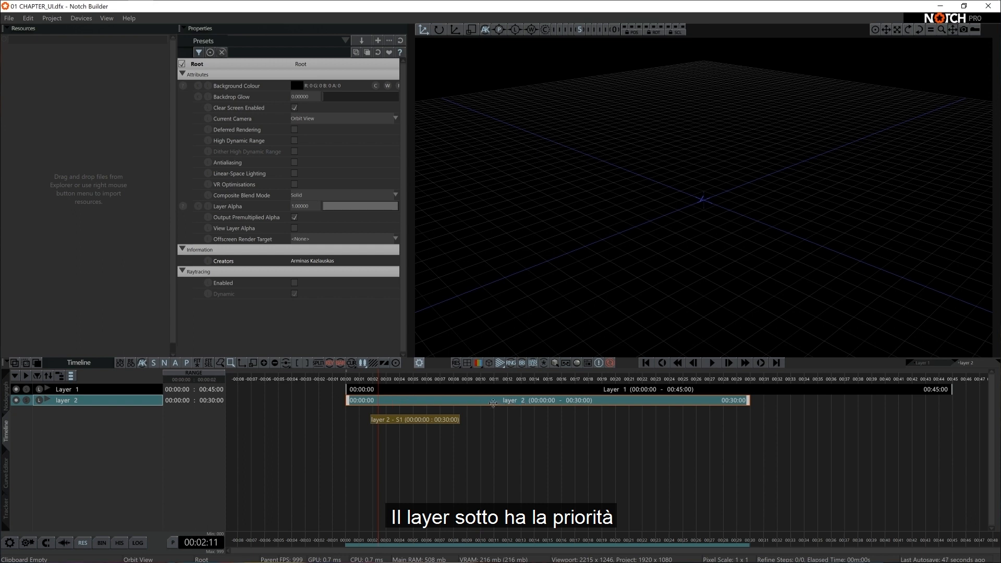
{"action": "left_click", "coordinate": [391, 389]}
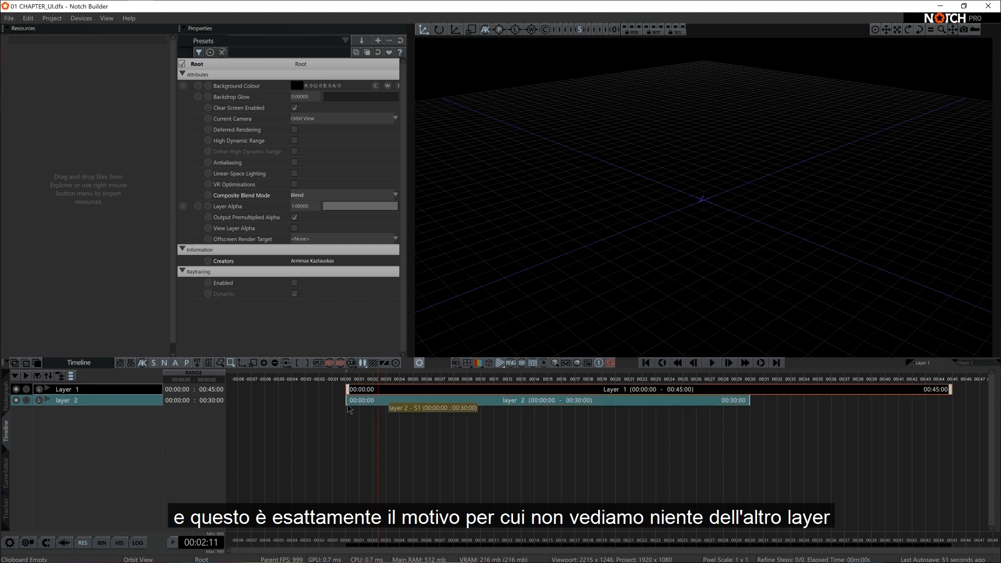
{"action": "left_click", "coordinate": [92, 401]}
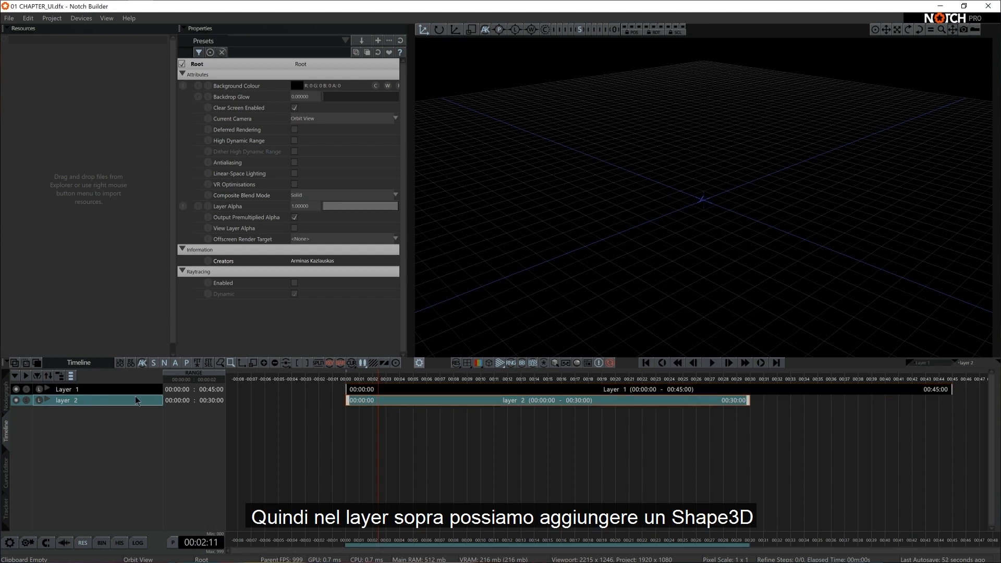
Add a Shape 3D connected to layer 2's root and set its material colour to orange-red, R 255, G 48, B 0
{"action": "left_click", "coordinate": [6, 400]}
{"action": "left_click_drag", "start_coordinate": [910, 409], "coordinate": [605, 455]}
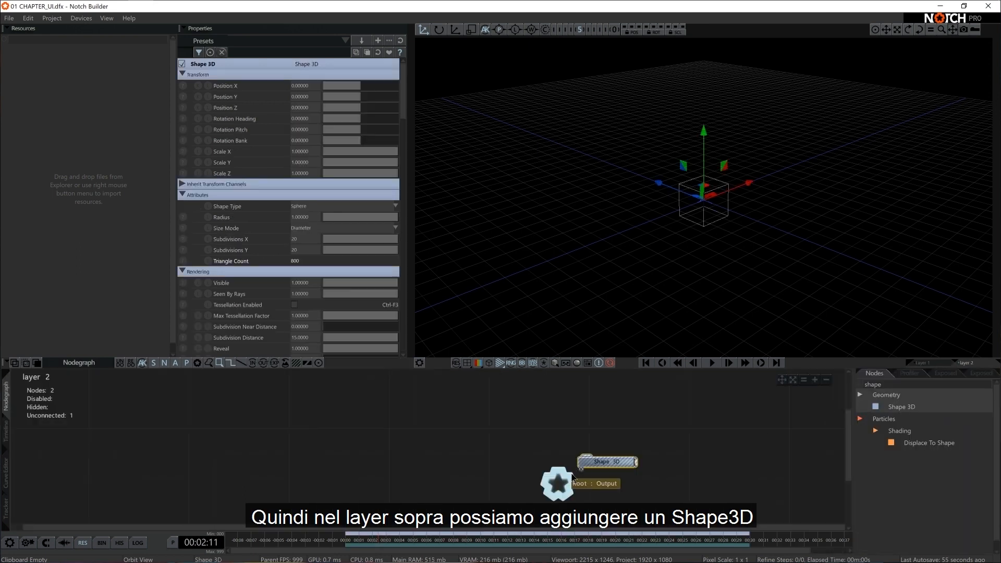
{"action": "scroll", "coordinate": [324, 234], "scroll_direction": "down", "scroll_amount": 6}
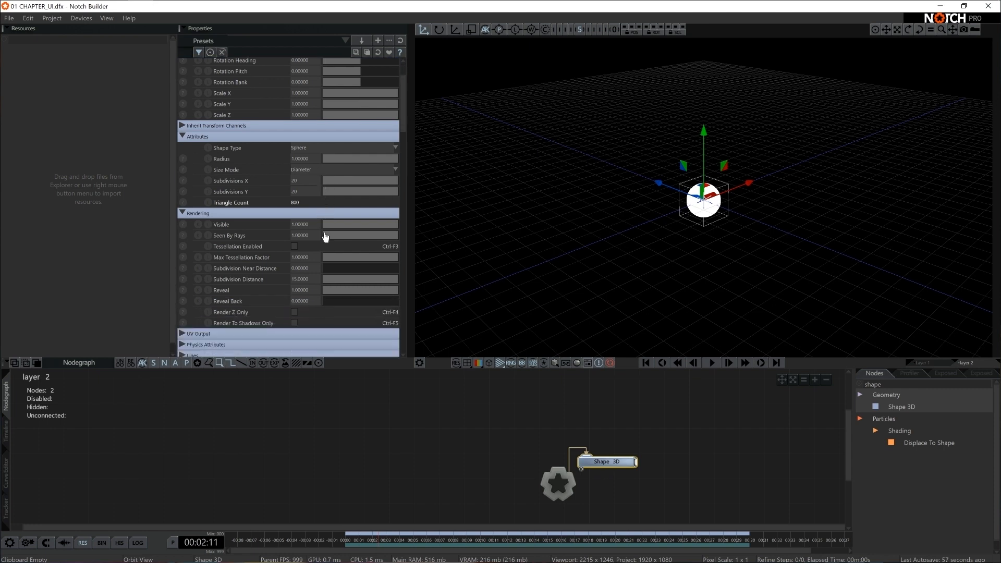
{"action": "left_click", "coordinate": [297, 222]}
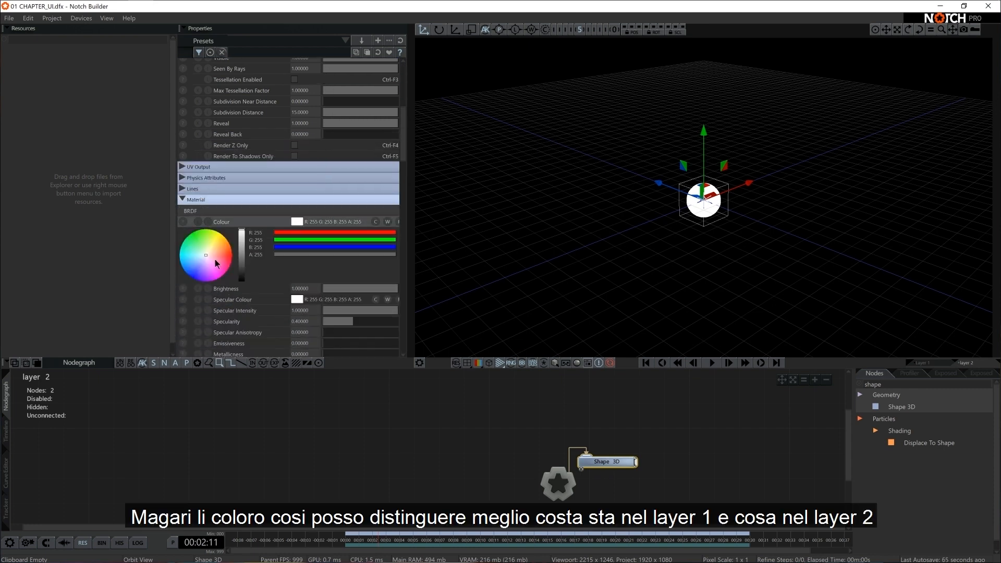
{"action": "left_click_drag", "start_coordinate": [211, 261], "coordinate": [228, 255]}
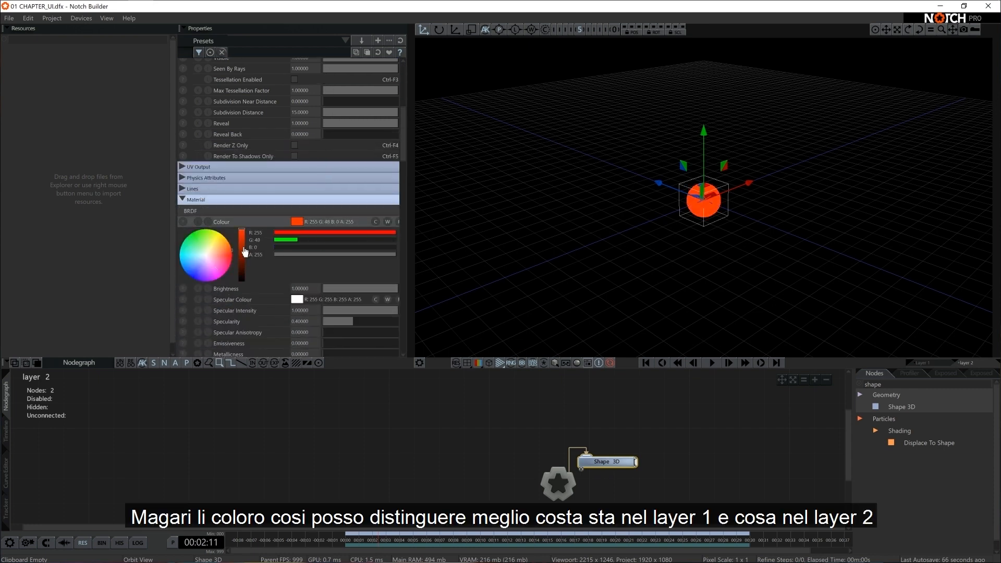
Set the layer 2 root's Composite Blend Mode to Blend With Alpha Channel and move the playhead to 00:03:02
{"action": "left_click", "coordinate": [265, 426]}
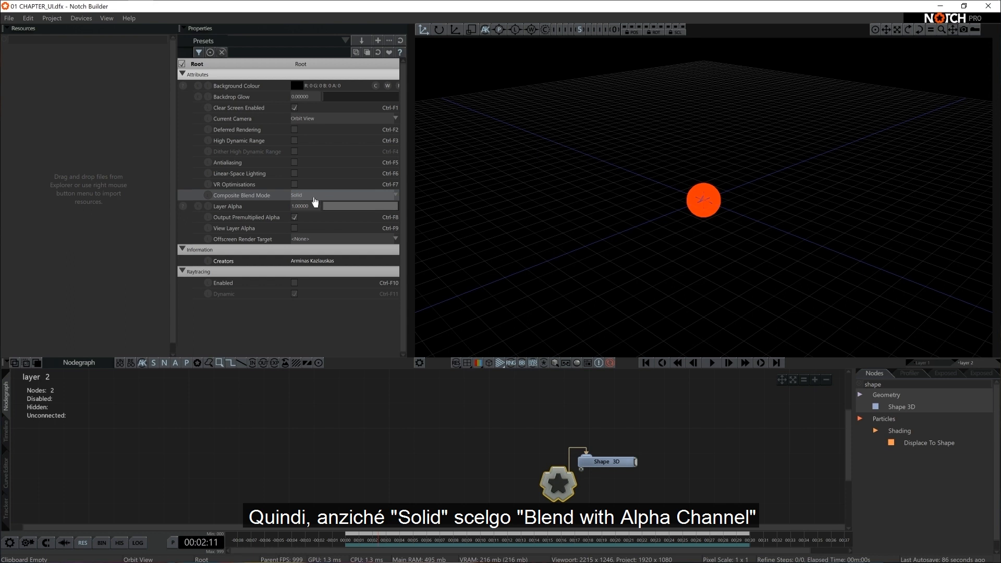
{"action": "left_click", "coordinate": [315, 201]}
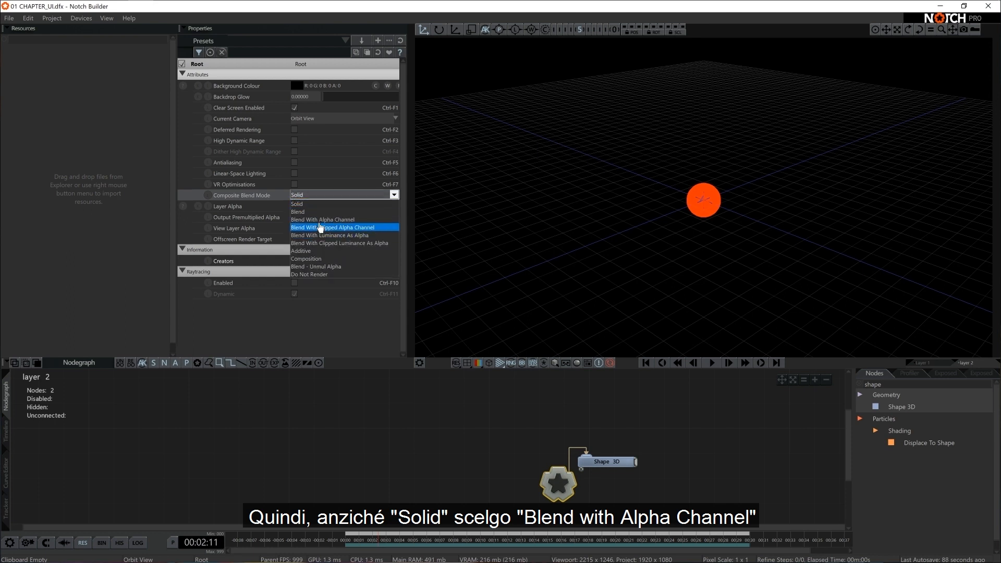
{"action": "left_click", "coordinate": [321, 224]}
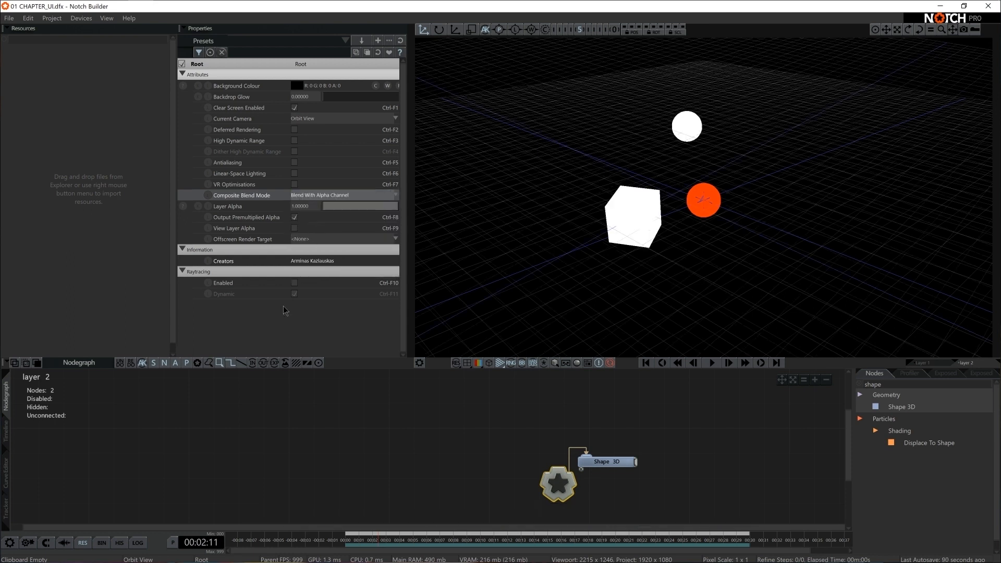
{"action": "left_click", "coordinate": [6, 431]}
{"action": "mouse_move", "coordinate": [373, 377]}
{"action": "left_mouse_down"}
{"action": "mouse_move", "coordinate": [487, 378]}
{"action": "mouse_move", "coordinate": [387, 379]}
{"action": "left_mouse_up"}
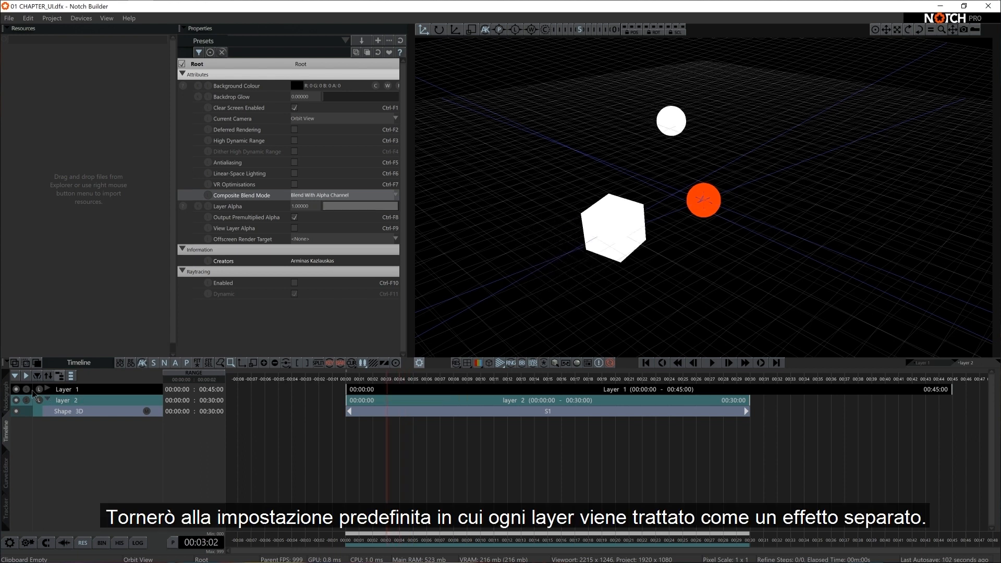
Apply the General project settings with Layers As Separate Effects enabled
{"action": "left_click", "coordinate": [52, 18]}
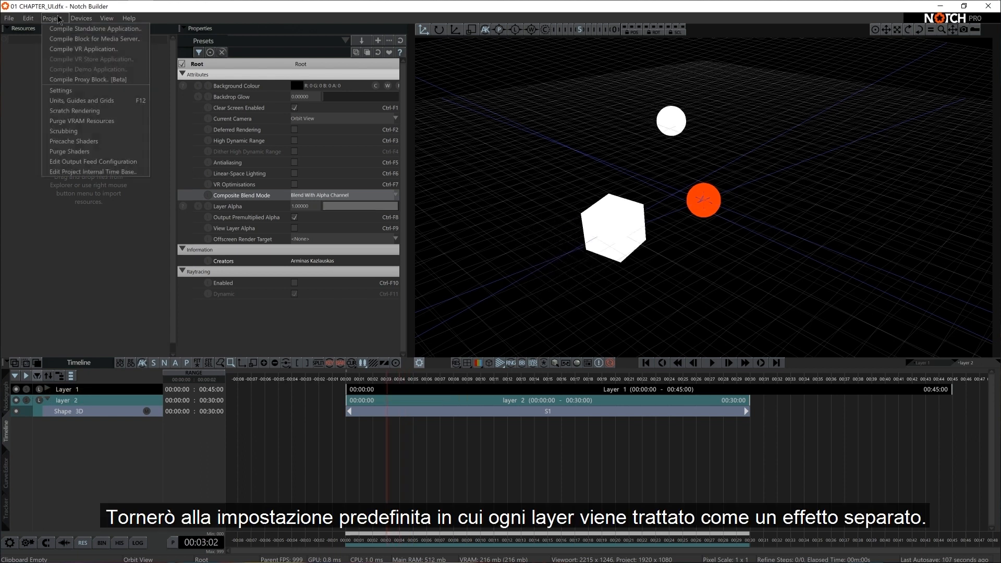
{"action": "left_click", "coordinate": [78, 96]}
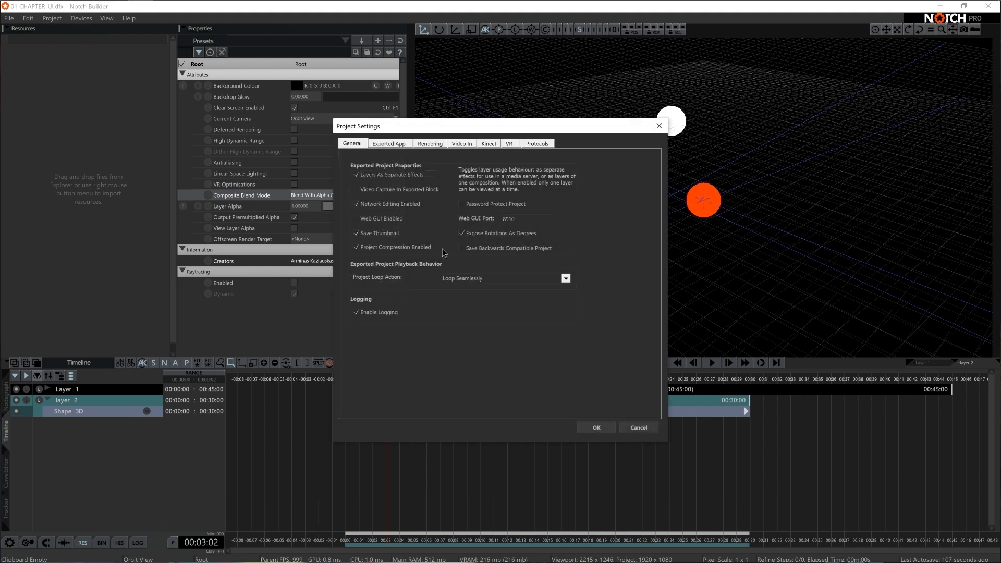
{"action": "left_click", "coordinate": [605, 431]}
Alternate the solo between Layer 1 and layer 2, ending with Layer 1 as the viewed layer
{"action": "left_click", "coordinate": [26, 391]}
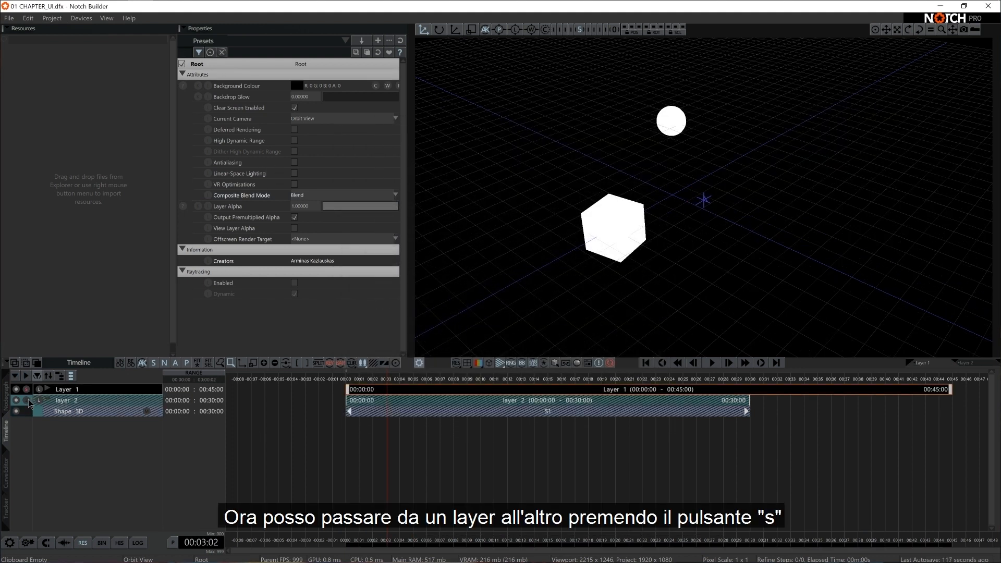
{"action": "left_click", "coordinate": [28, 399]}
{"action": "key", "text": "s"}
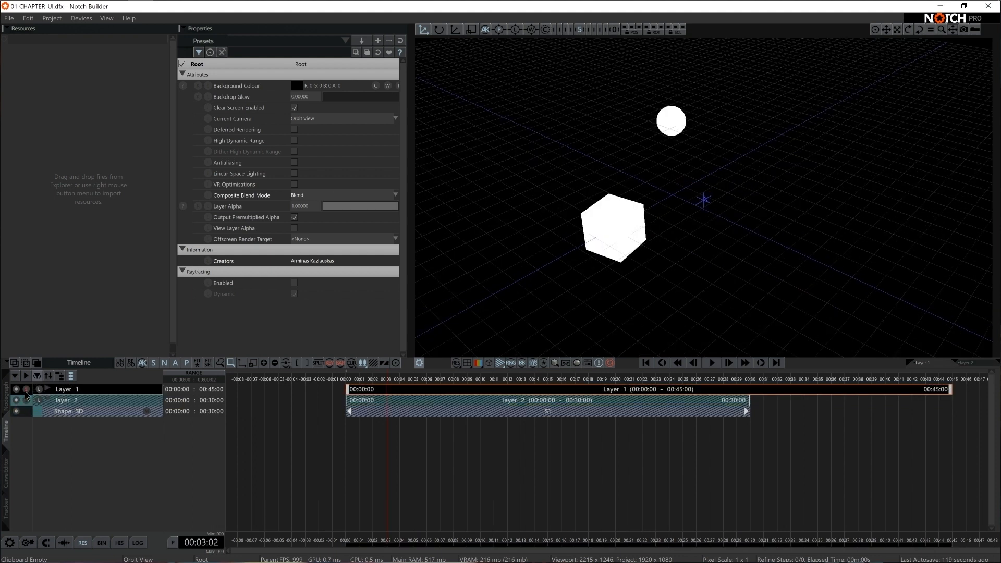
{"action": "left_click", "coordinate": [28, 400]}
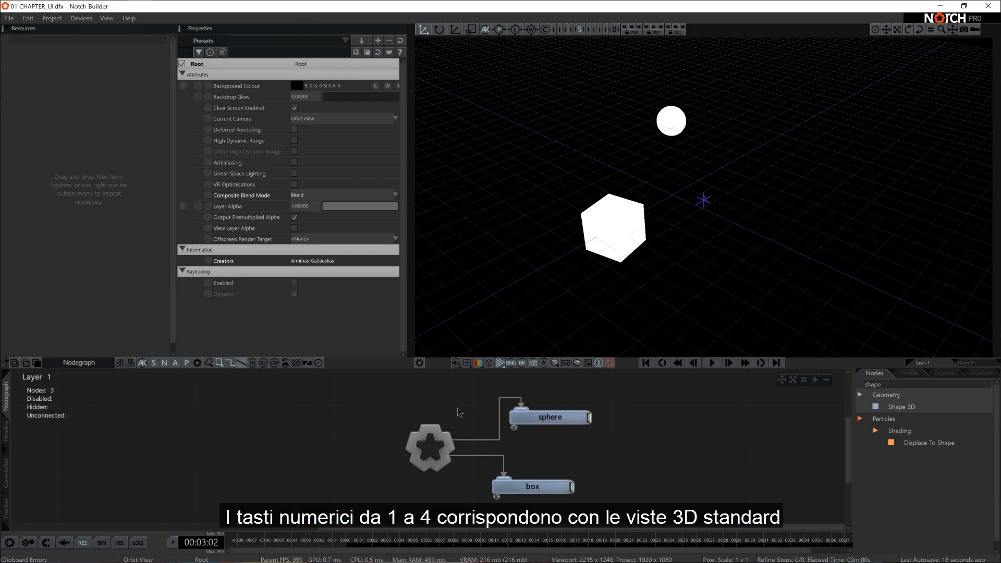
Look at the scene through the standard 3D views, including Left View and Top View, and return to Orbit View
{"action": "key", "text": "1"}
{"action": "key", "text": "2"}
{"action": "key", "text": "3"}
{"action": "key", "text": "4"}
{"action": "key", "text": "1"}
{"action": "key", "text": "2"}
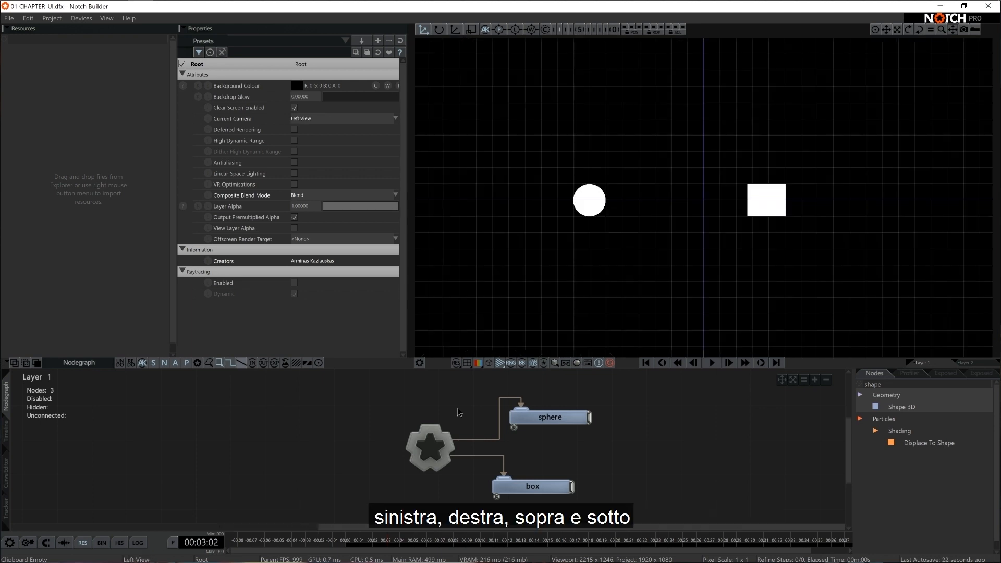
{"action": "key", "text": "3"}
{"action": "key", "text": "4"}
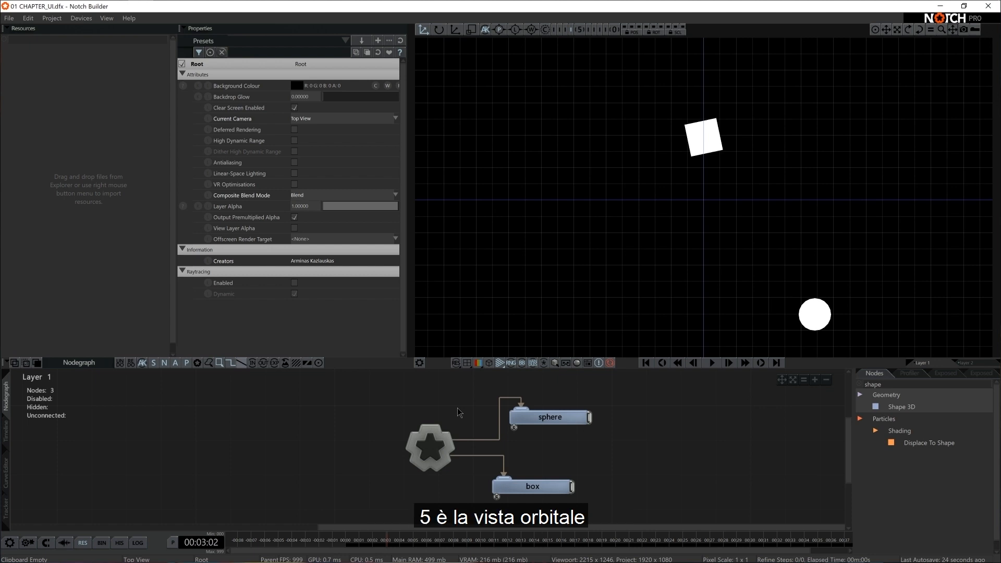
{"action": "key", "text": "5"}
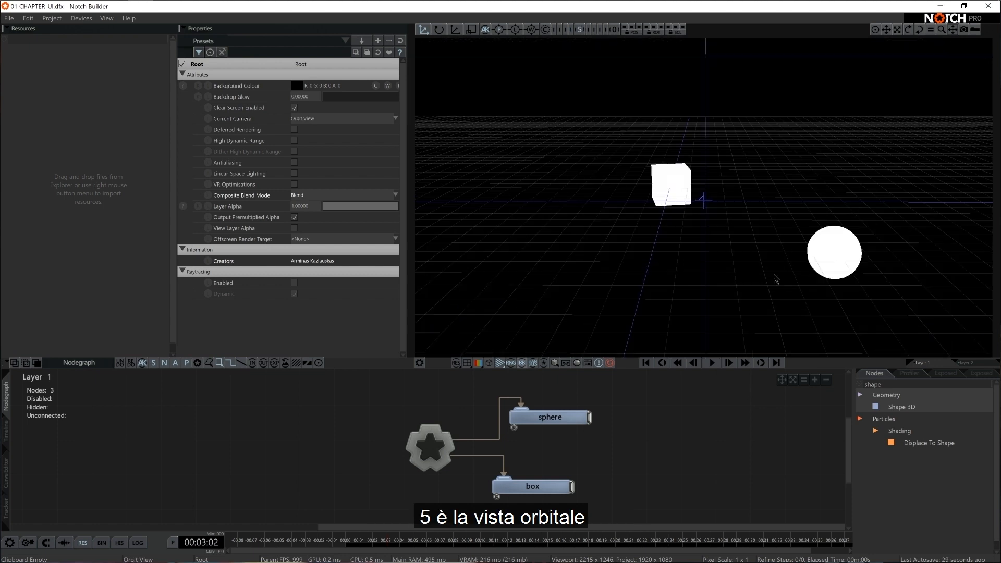
{"action": "right_click_drag", "start_coordinate": [775, 276], "coordinate": [596, 283]}
Search the node list for "camera", add a Camera node to Layer 1 and connect it to the root
{"action": "left_click", "coordinate": [901, 384]}
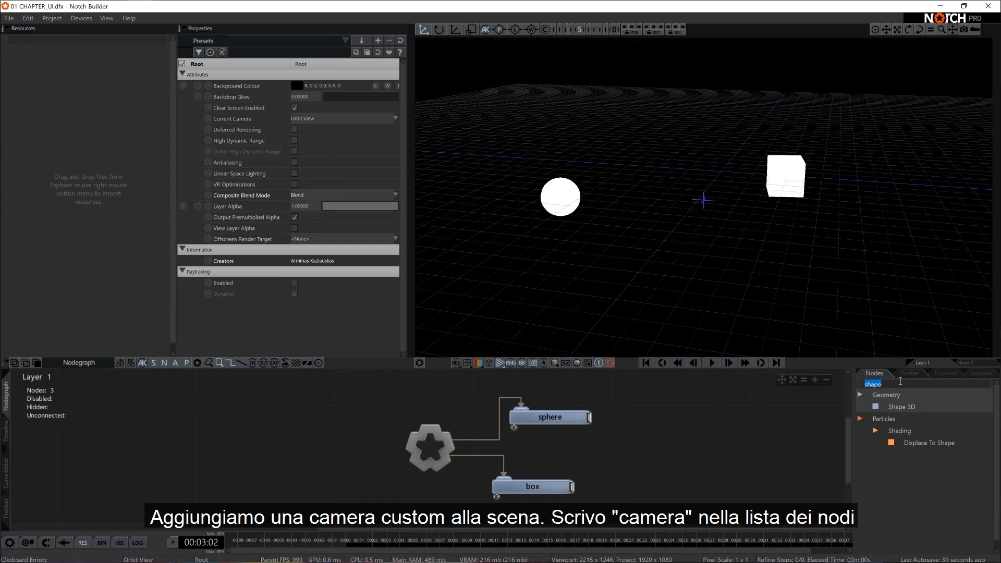
{"action": "key", "text": "BackSpace"}
{"action": "type", "text": "camera"}
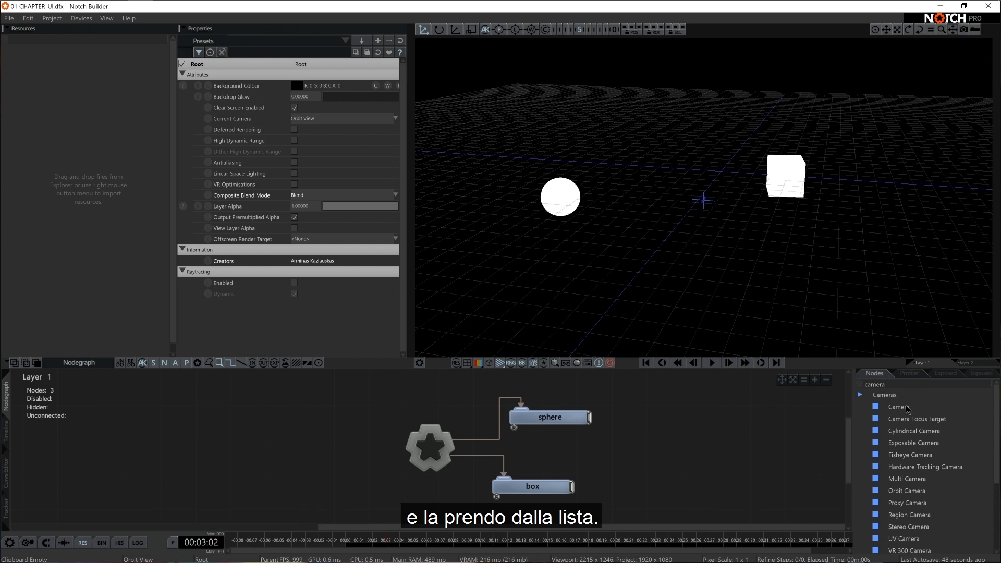
{"action": "left_click_drag", "start_coordinate": [899, 407], "coordinate": [488, 440]}
{"action": "left_click_drag", "start_coordinate": [358, 486], "coordinate": [359, 490]}
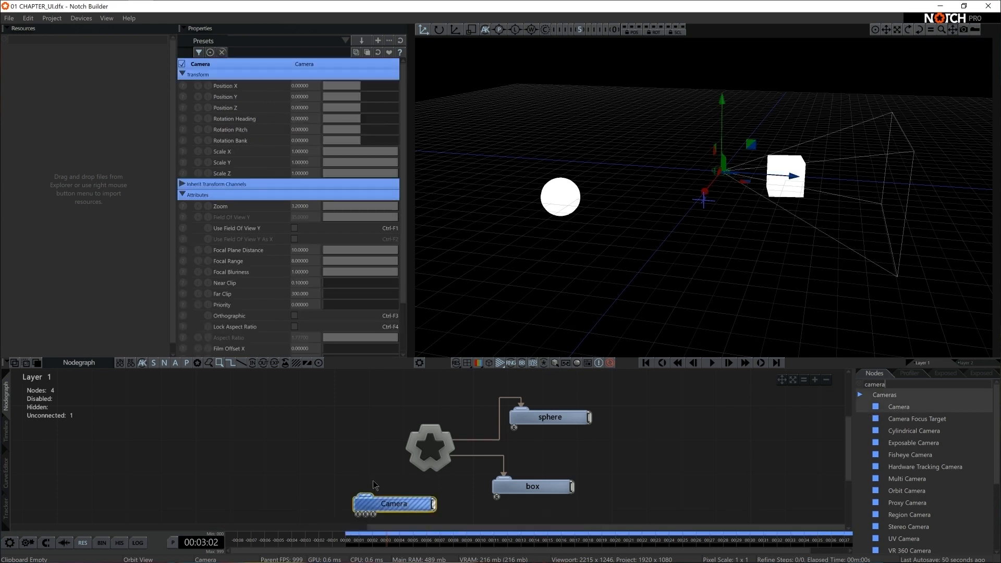
{"action": "left_click_drag", "start_coordinate": [429, 448], "coordinate": [378, 500]}
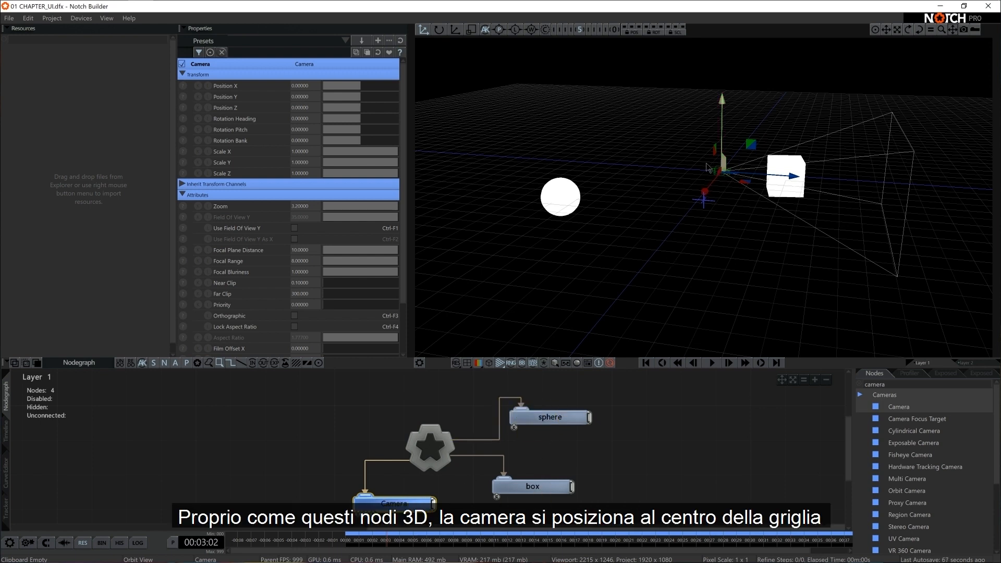
Move the camera back along Z to about -11.66 and compare the Orbit View with the active camera's view
{"action": "left_click_drag", "start_coordinate": [800, 180], "coordinate": [440, 149]}
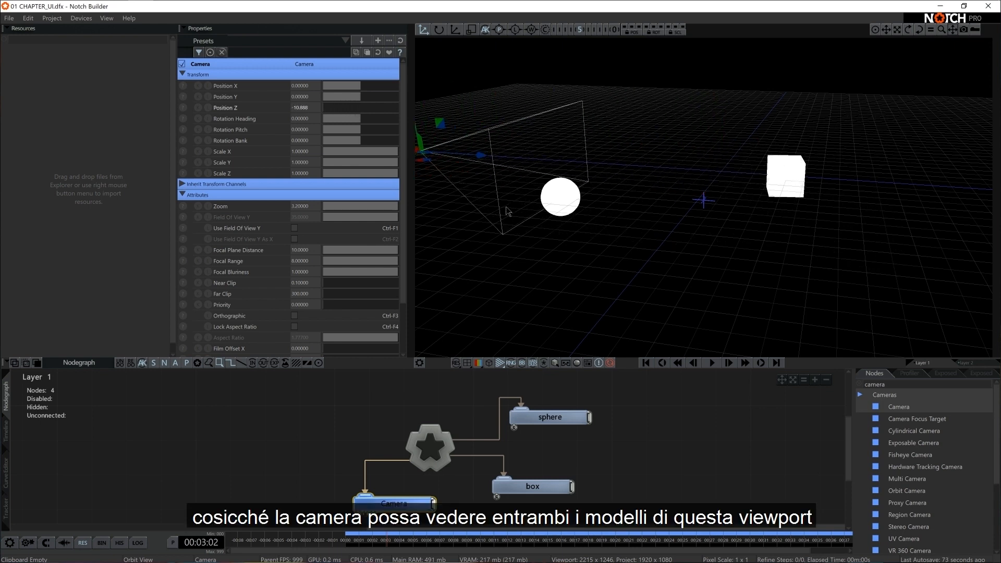
{"action": "left_click_drag", "start_coordinate": [493, 154], "coordinate": [459, 155]}
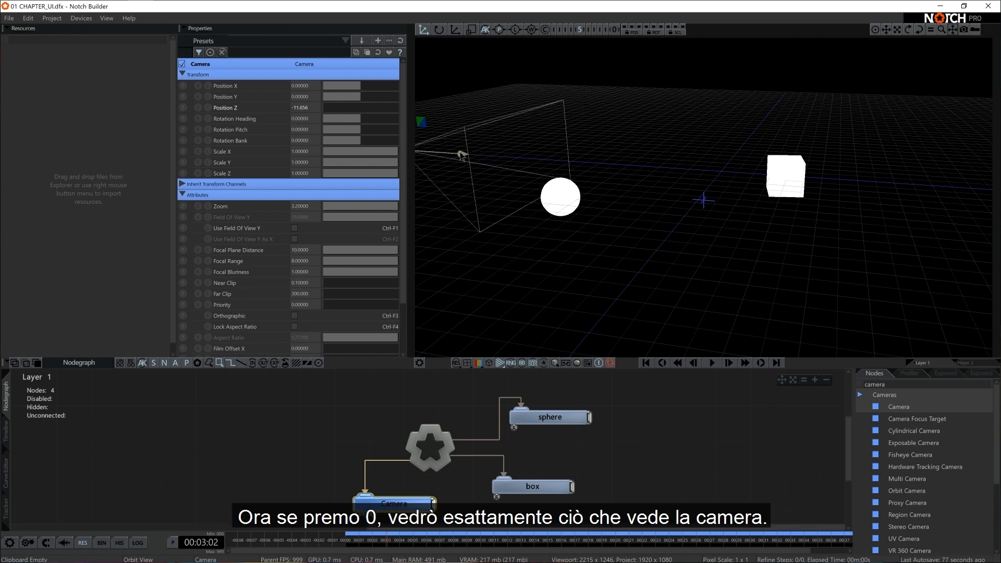
{"action": "key", "text": "0"}
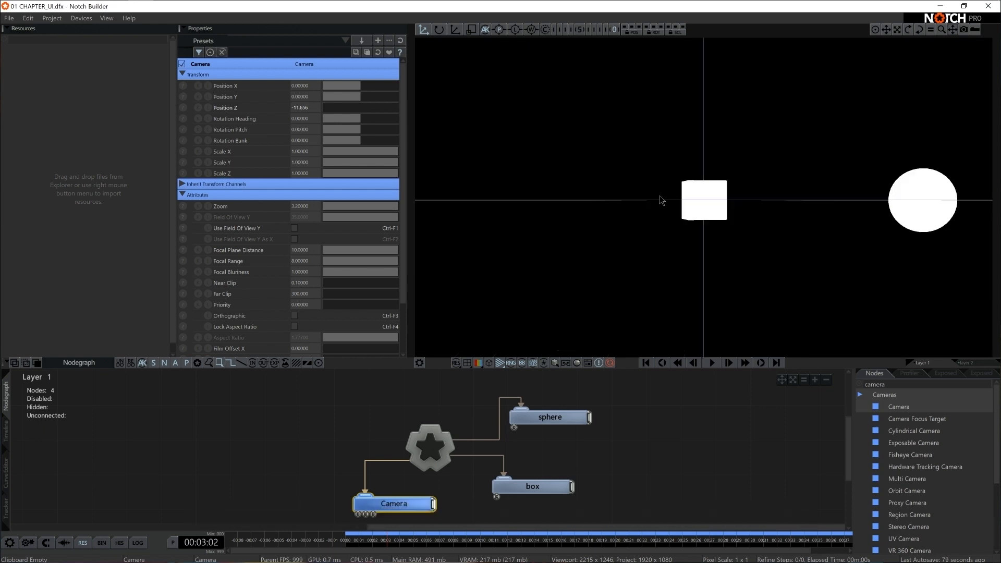
{"action": "key", "text": "5"}
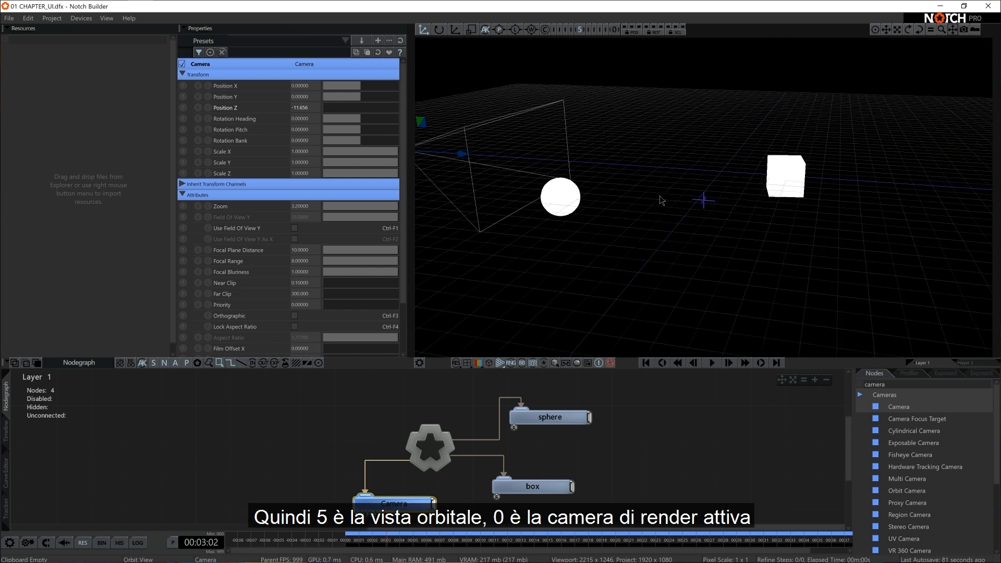
{"action": "key", "text": "0"}
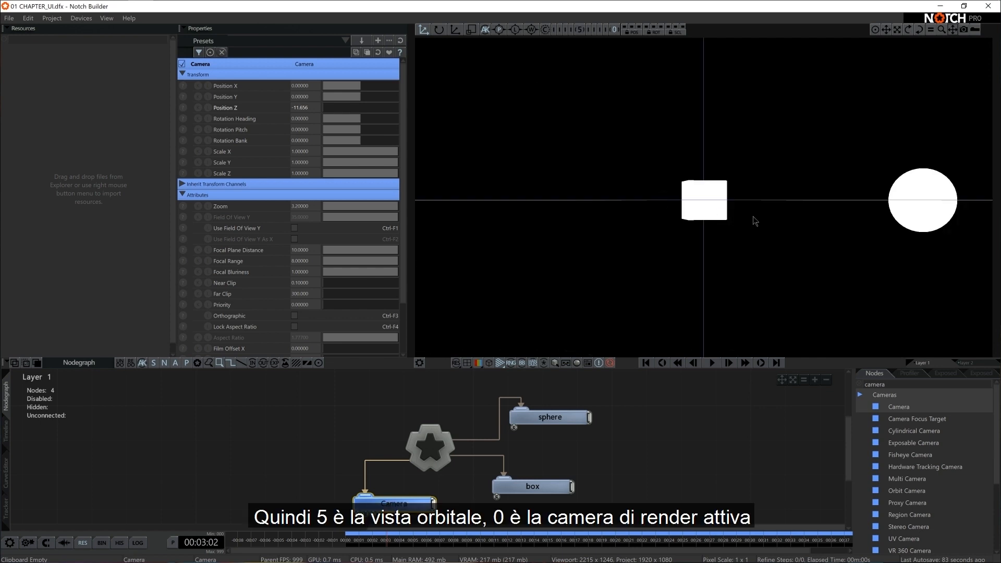
Restart timeline playback and move the camera through its own view to about X 16.97, Y 7.37, Z -4.96
{"action": "left_click_drag", "start_coordinate": [758, 223], "coordinate": [636, 260]}
{"action": "key", "text": "Return"}
{"action": "key", "text": "space"}
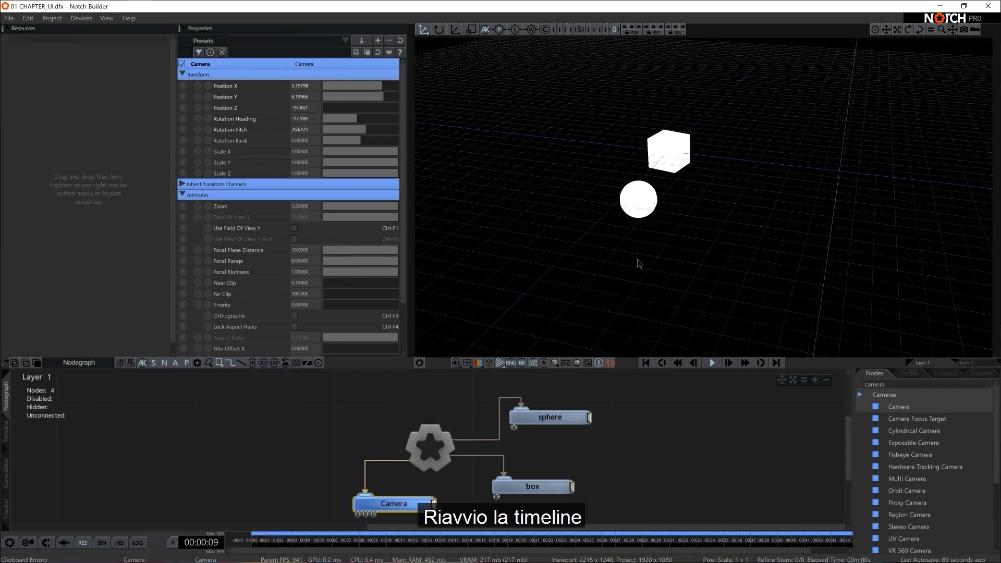
{"action": "mouse_move", "coordinate": [715, 250]}
{"action": "left_mouse_down"}
{"action": "mouse_move", "coordinate": [610, 258]}
{"action": "mouse_move", "coordinate": [737, 251]}
{"action": "mouse_move", "coordinate": [727, 253]}
{"action": "left_mouse_up"}
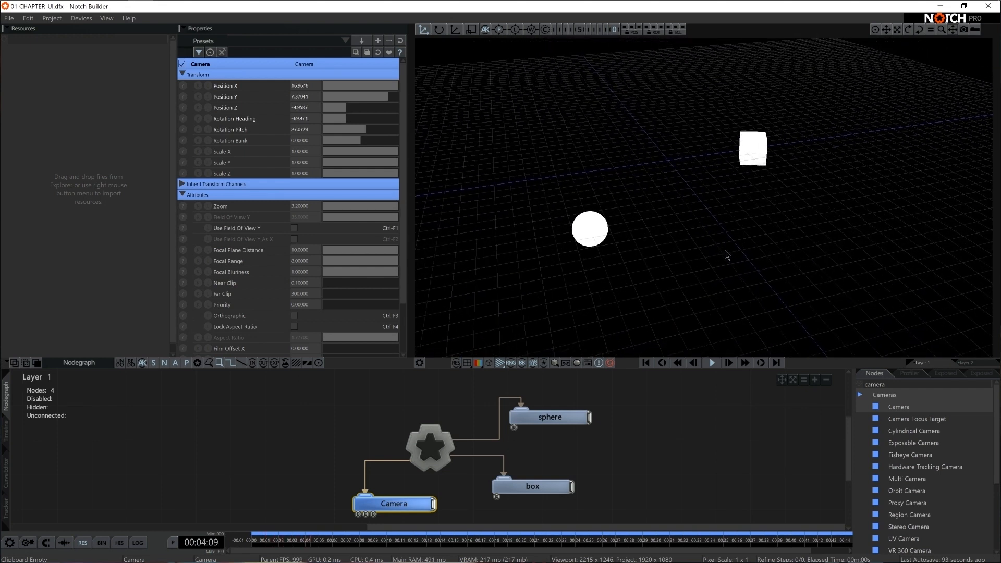
Return to Orbit View, orbit to a low angle on the sphere and box, and set the Camera node to the current view
{"action": "key", "text": "5"}
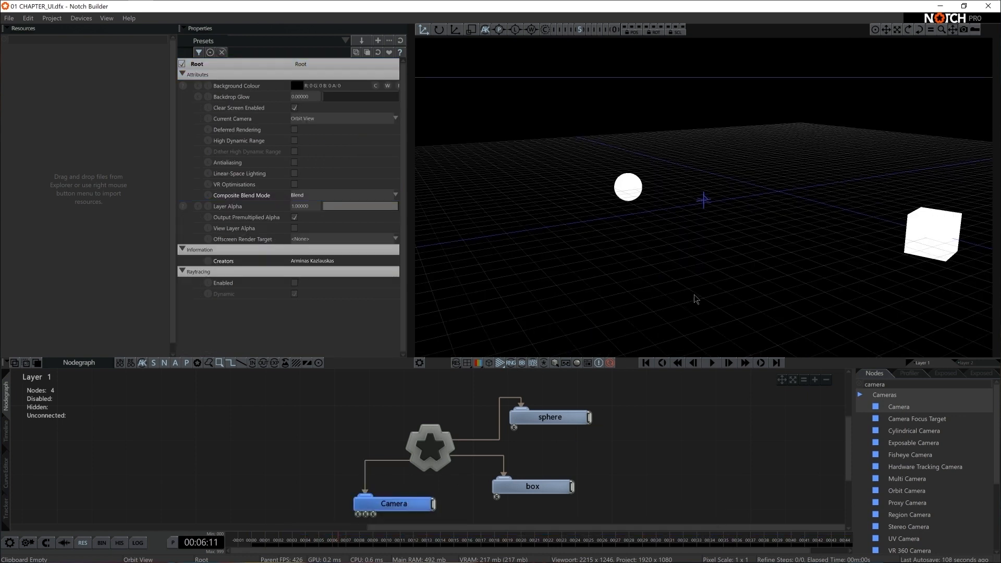
{"action": "left_click_drag", "start_coordinate": [694, 295], "coordinate": [719, 284]}
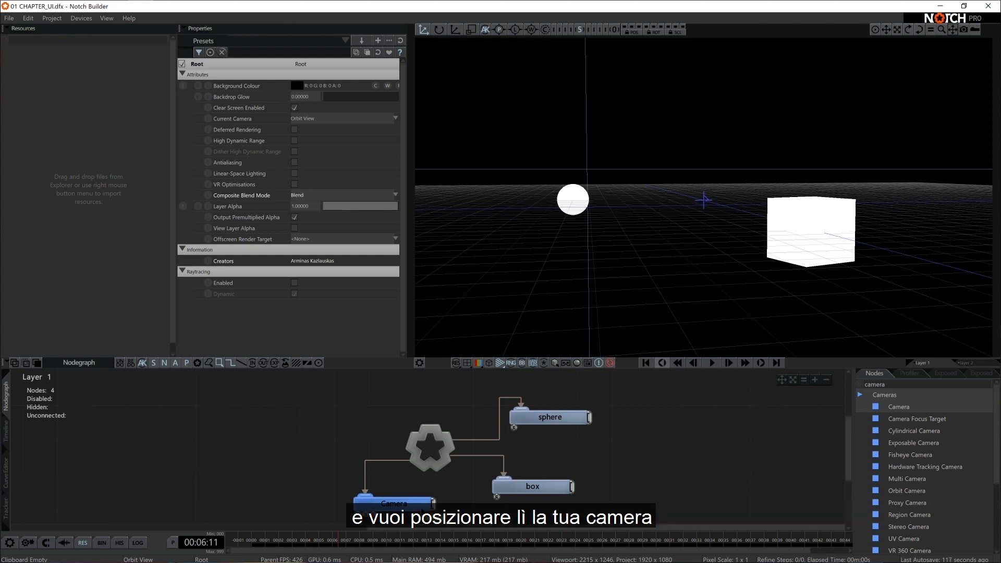
{"action": "right_click", "coordinate": [400, 504]}
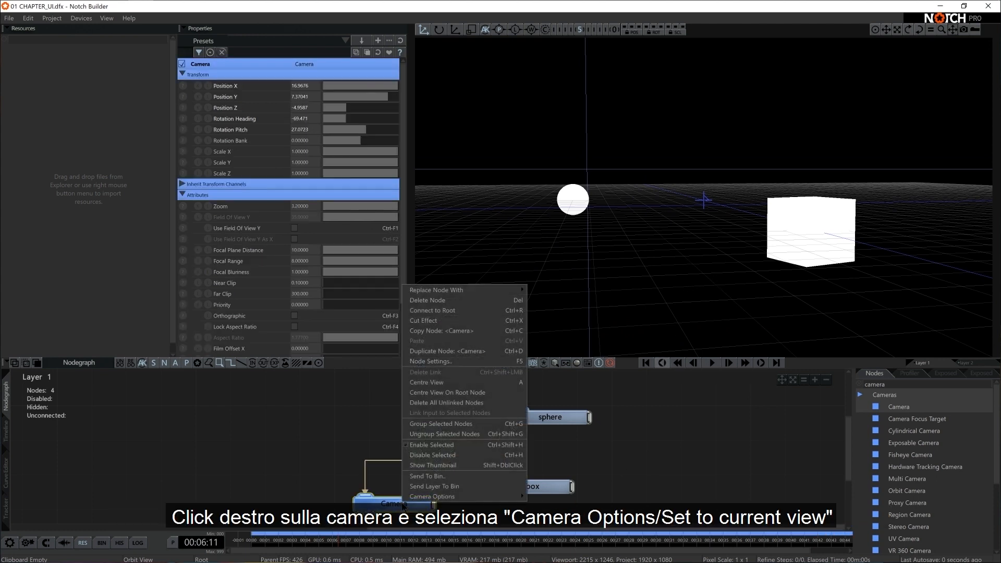
{"action": "mouse_move", "coordinate": [428, 497]}
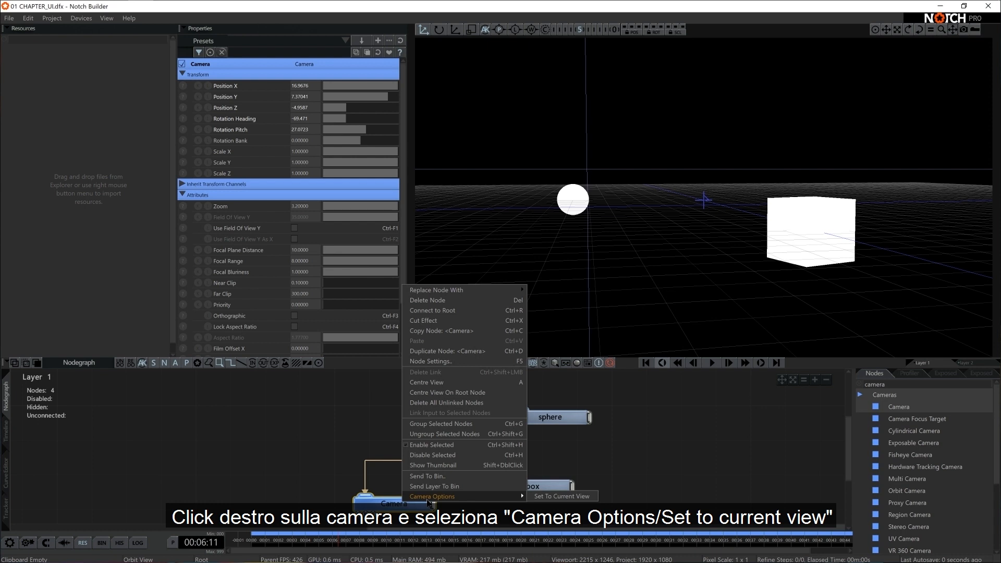
{"action": "left_click", "coordinate": [558, 496]}
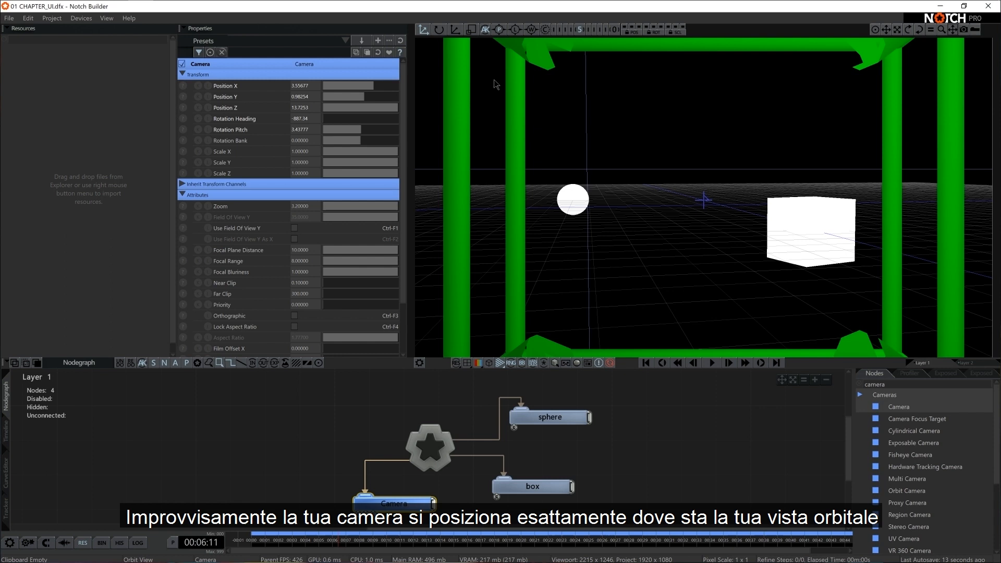
Frame the sphere and box from farther away in Orbit View and set the Camera node to that view
{"action": "scroll", "coordinate": [871, 303], "scroll_direction": "down", "scroll_amount": 5}
{"action": "right_click_drag", "start_coordinate": [857, 295], "coordinate": [802, 287]}
{"action": "right_click", "coordinate": [417, 507]}
{"action": "mouse_move", "coordinate": [499, 494]}
{"action": "left_click", "coordinate": [571, 494]}
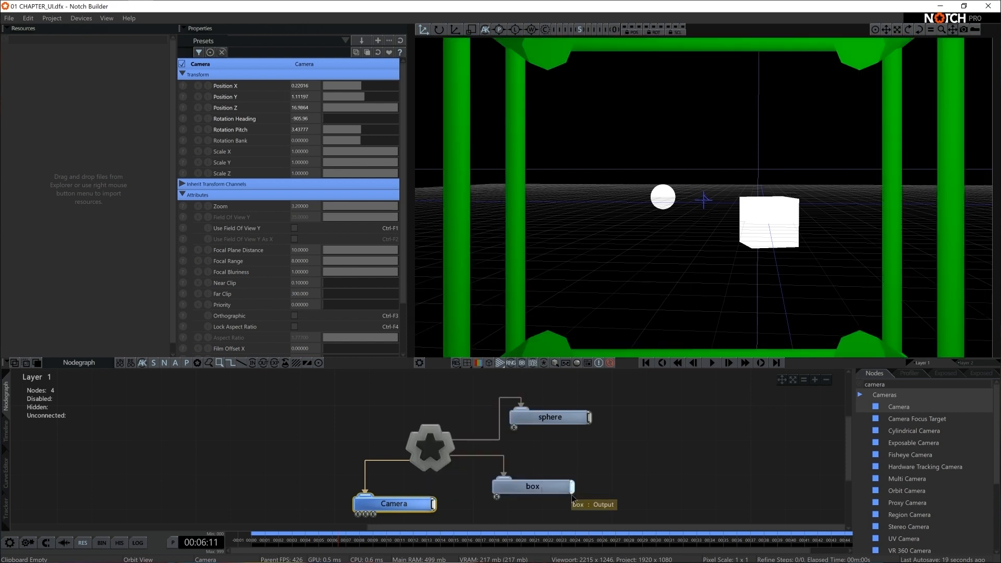
Look through the active camera and enlarge the Nodegraph area by reducing the viewport's height
{"action": "key", "text": "0"}
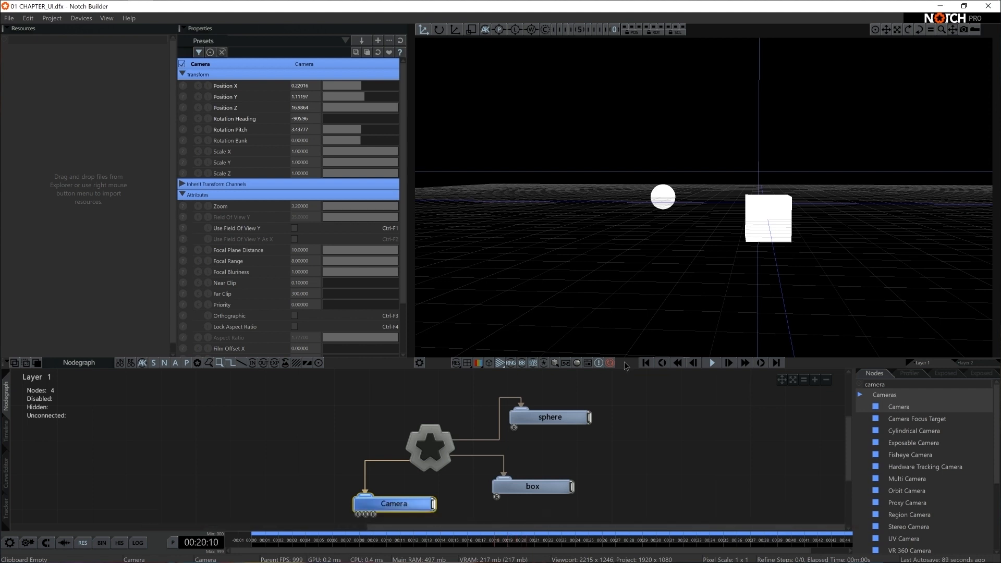
{"action": "left_click_drag", "start_coordinate": [625, 356], "coordinate": [625, 280]}
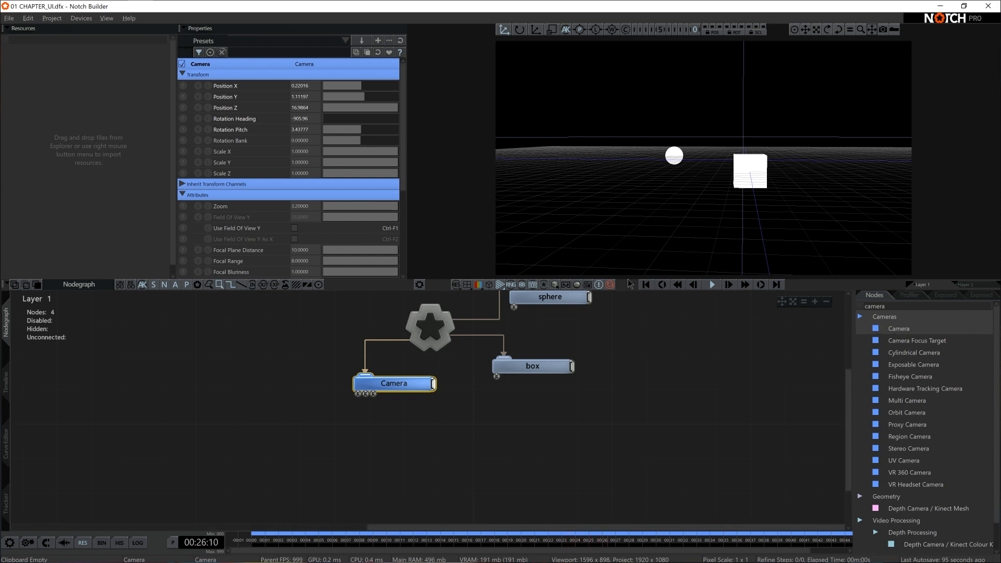
Increase the viewport's height and open the project's rendering settings to view the output resizing options
{"action": "left_click_drag", "start_coordinate": [631, 284], "coordinate": [647, 334]}
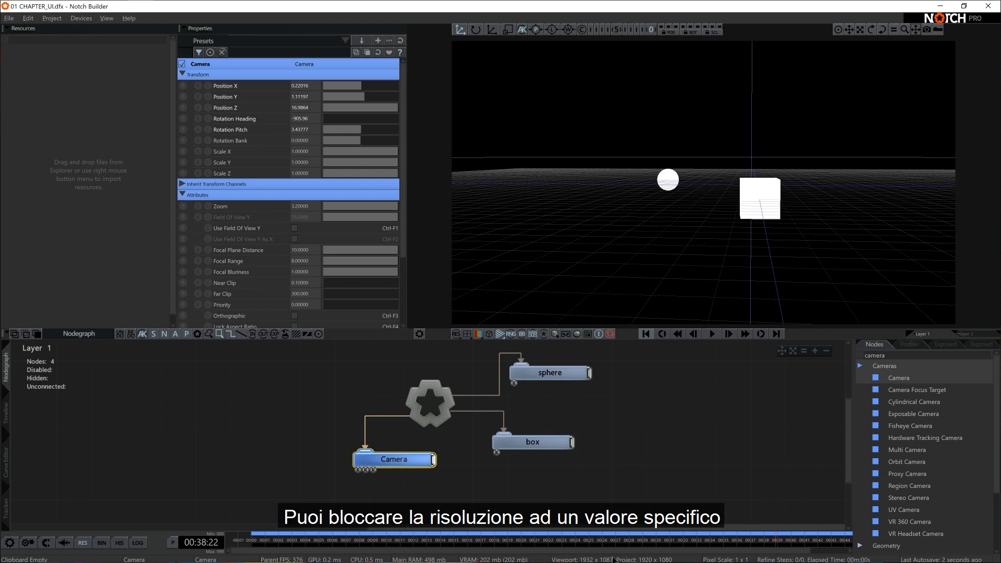
{"action": "left_click", "coordinate": [52, 18]}
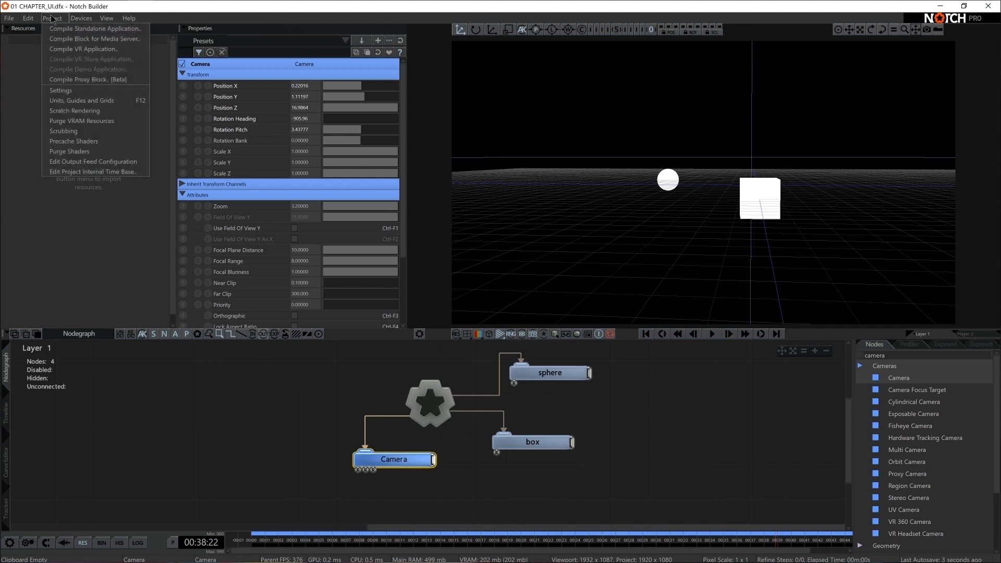
{"action": "left_click", "coordinate": [61, 90]}
{"action": "left_click", "coordinate": [431, 144]}
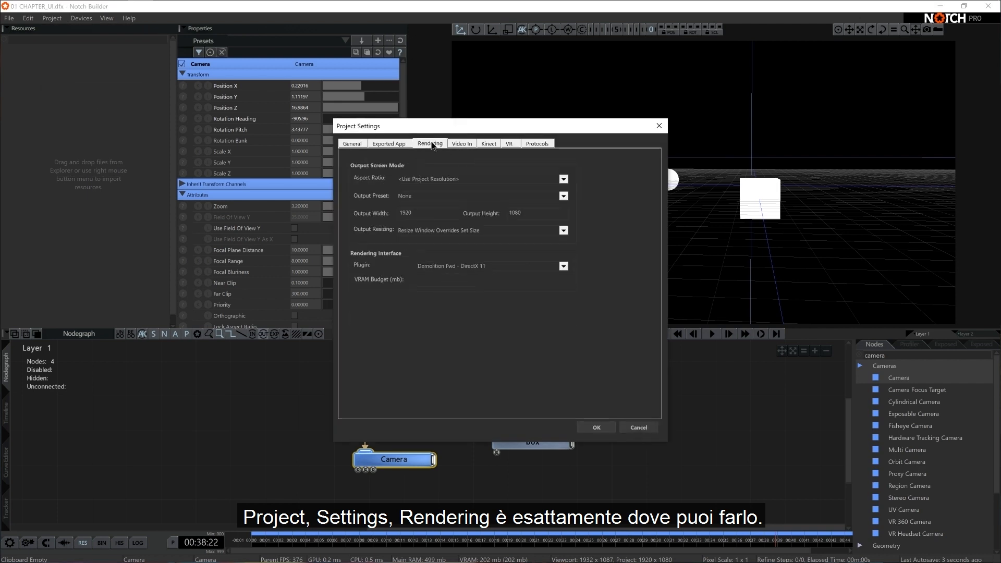
{"action": "left_click", "coordinate": [451, 230]}
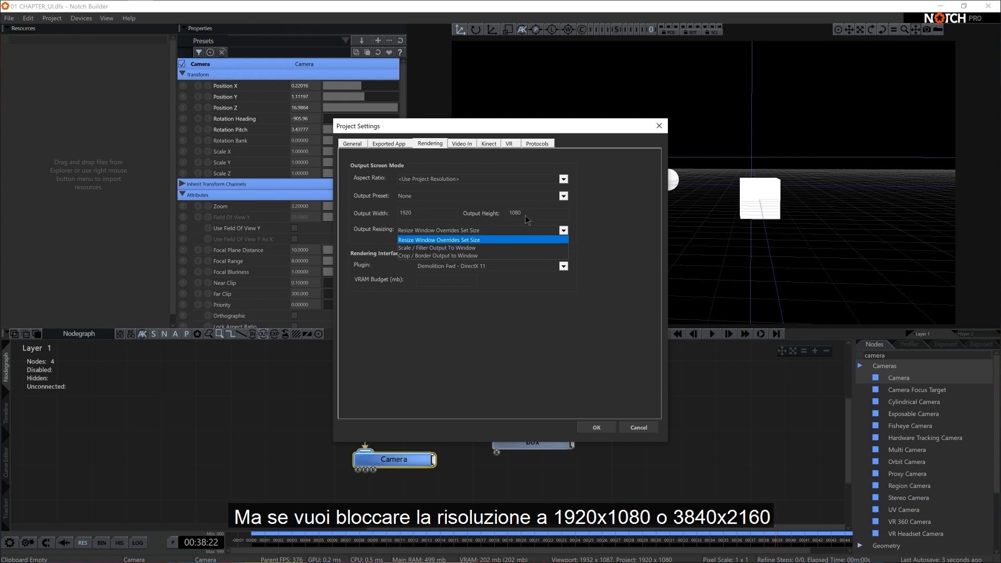
Lock the project output to 3840 wide by 2160 high, with output resizing set to Scale / Filter Output To Window
{"action": "double_click", "coordinate": [429, 214]}
{"action": "type", "text": "38"}
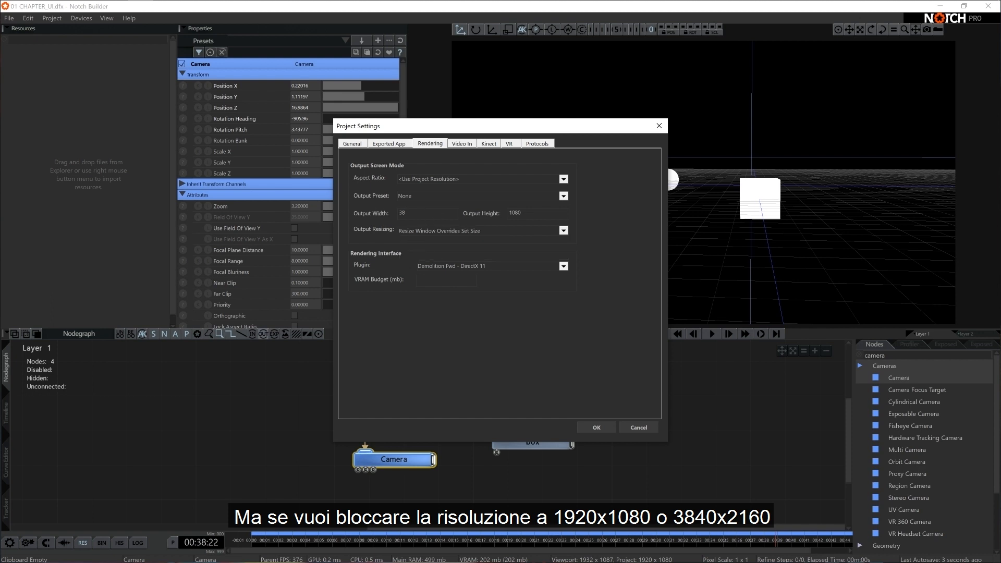
{"action": "double_click", "coordinate": [528, 215]}
{"action": "type", "text": "2"}
{"action": "left_click", "coordinate": [474, 231]}
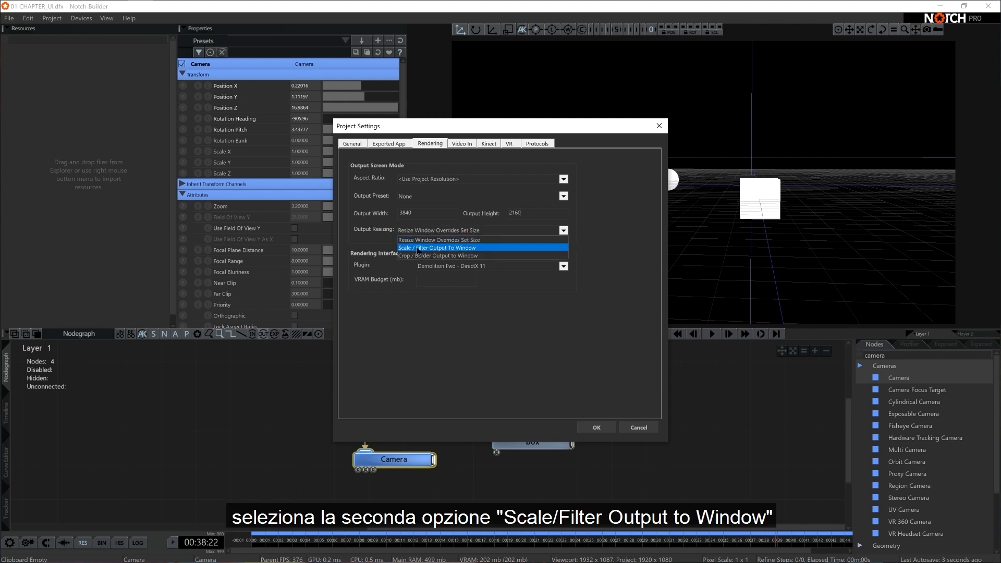
{"action": "left_click", "coordinate": [471, 249]}
{"action": "left_click", "coordinate": [597, 427]}
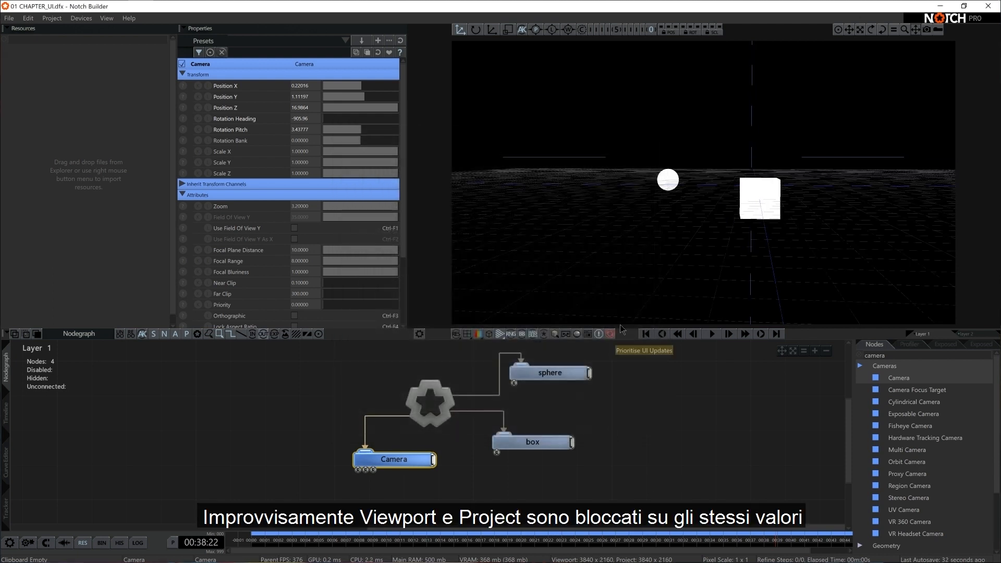
Enlarge the viewport further by shrinking the Nodegraph area, and deselect the Camera node
{"action": "mouse_move", "coordinate": [630, 329]}
{"action": "left_mouse_down"}
{"action": "mouse_move", "coordinate": [610, 273]}
{"action": "mouse_move", "coordinate": [611, 228]}
{"action": "mouse_move", "coordinate": [620, 312]}
{"action": "left_mouse_up"}
{"action": "left_click_drag", "start_coordinate": [629, 383], "coordinate": [642, 357]}
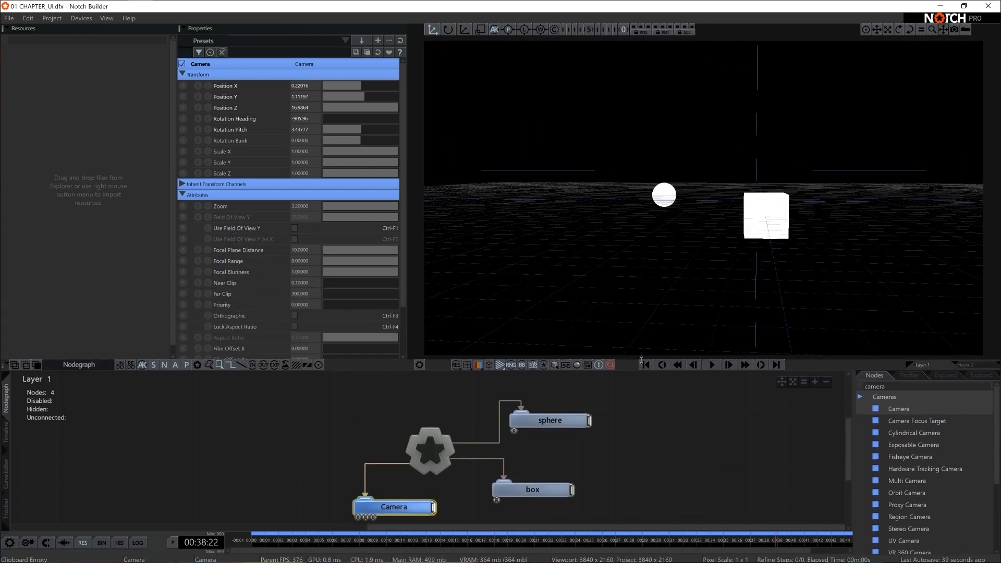
{"action": "left_click", "coordinate": [334, 457]}
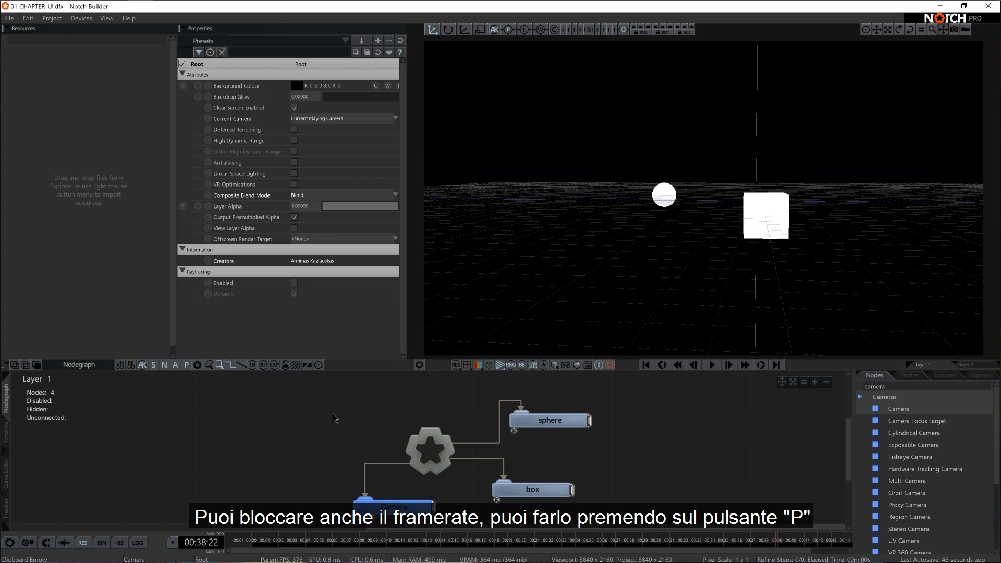
Set both the minimum and maximum frame rate limits to 25 and move the playhead back to an earlier time
{"action": "left_click", "coordinate": [173, 543]}
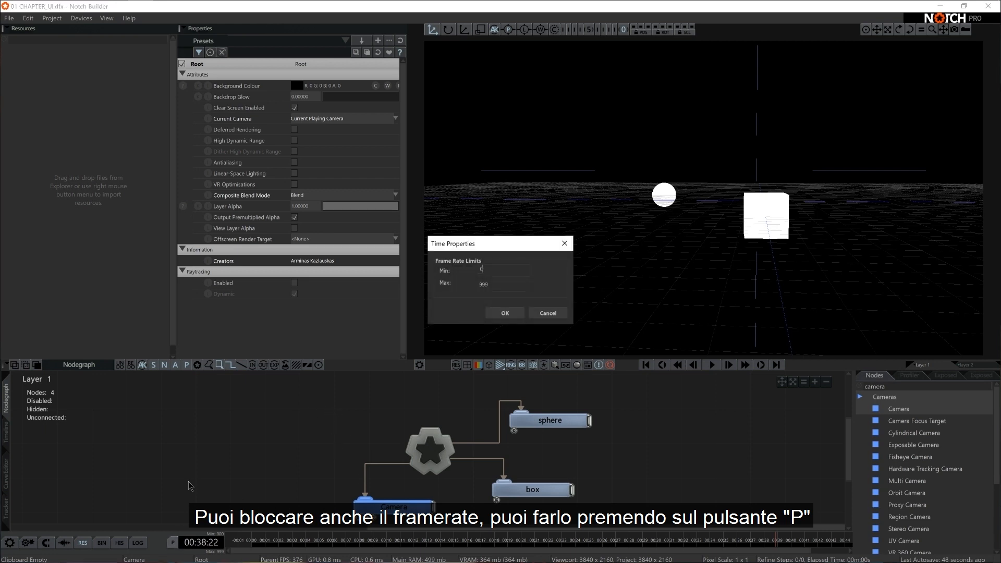
{"action": "left_click", "coordinate": [473, 270]}
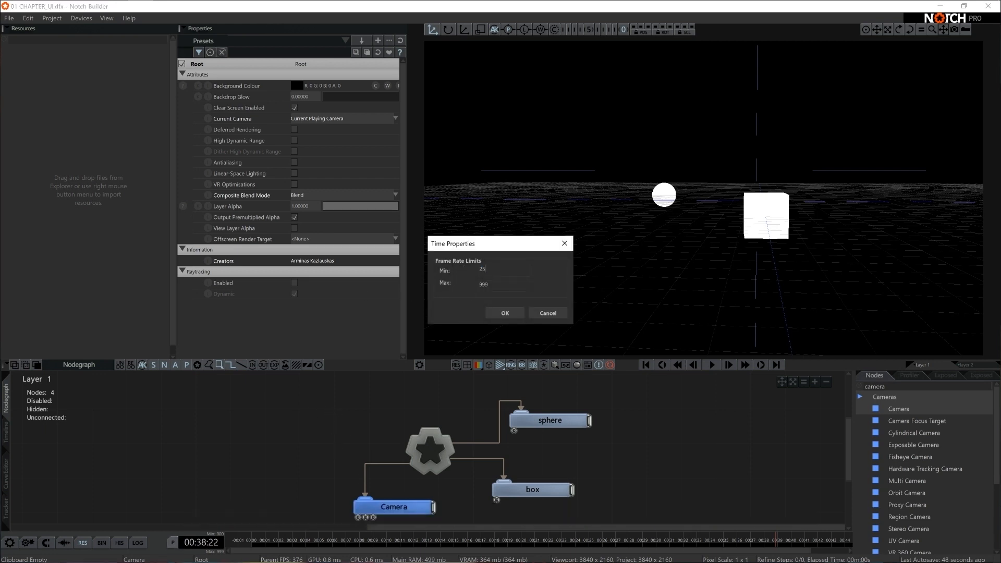
{"action": "double_click", "coordinate": [508, 287]}
{"action": "type", "text": "2"}
{"action": "left_click", "coordinate": [521, 315]}
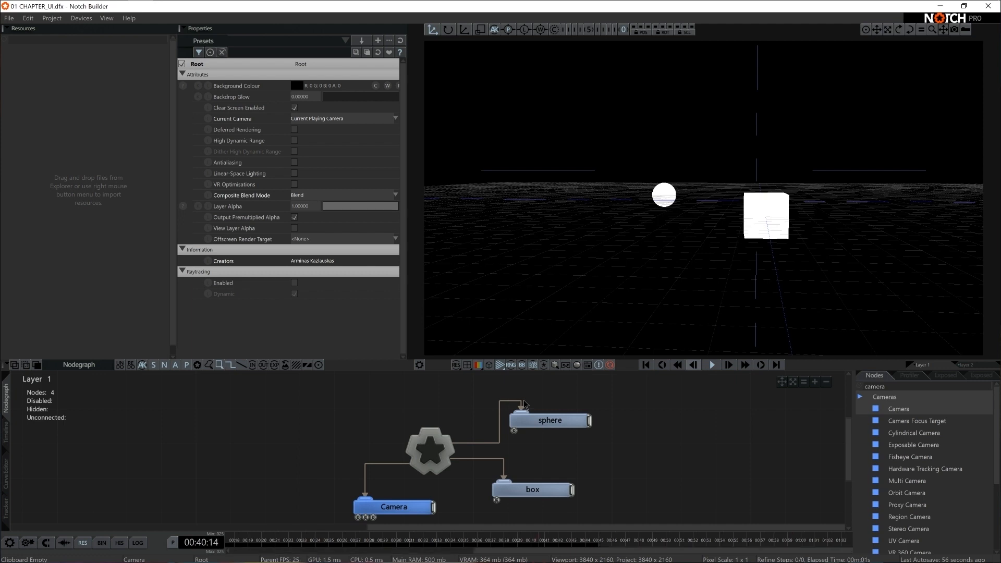
{"action": "left_click", "coordinate": [250, 541]}
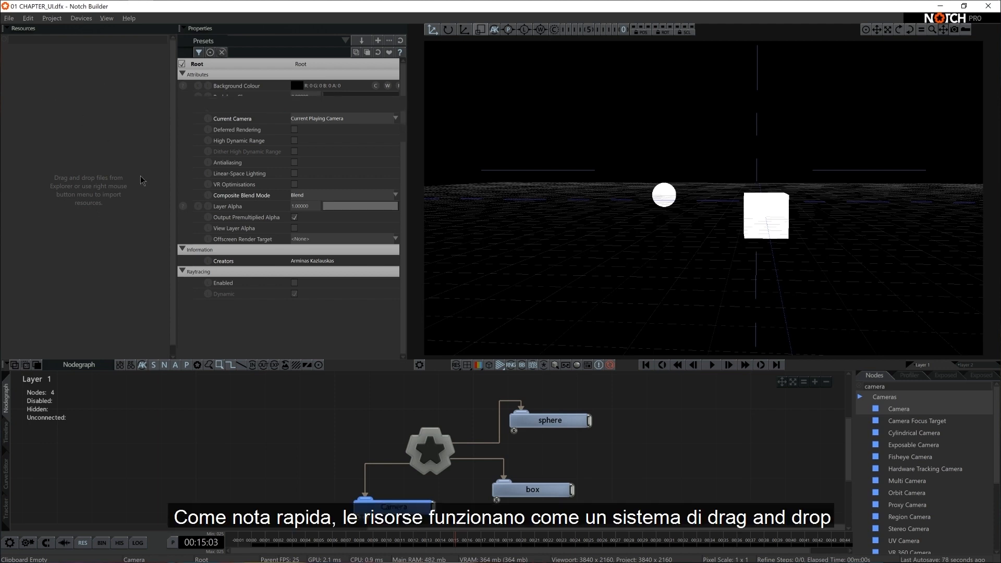
Import all four images from the STILLS folder in File Explorer into the project resources, and widen the resource list
{"action": "key", "text": "alt+Tab"}
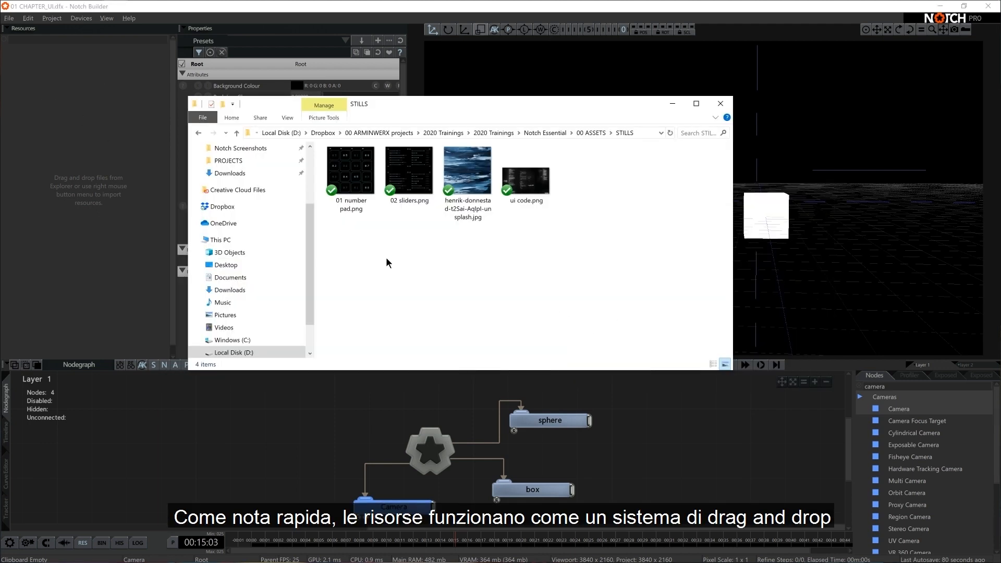
{"action": "left_click_drag", "start_coordinate": [387, 262], "coordinate": [590, 140]}
{"action": "left_click_drag", "start_coordinate": [468, 173], "coordinate": [15, 137]}
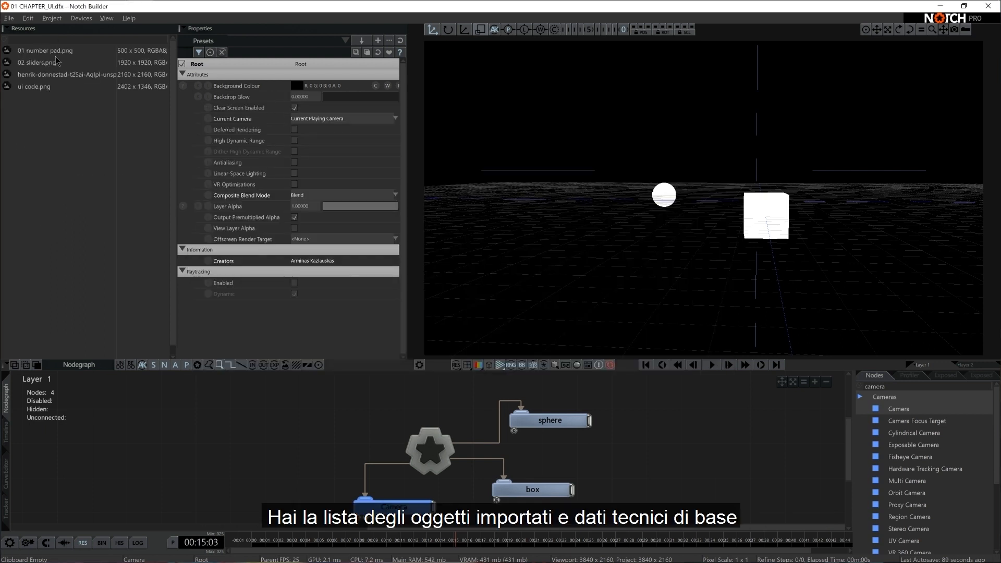
{"action": "left_click_drag", "start_coordinate": [176, 33], "coordinate": [292, 32]}
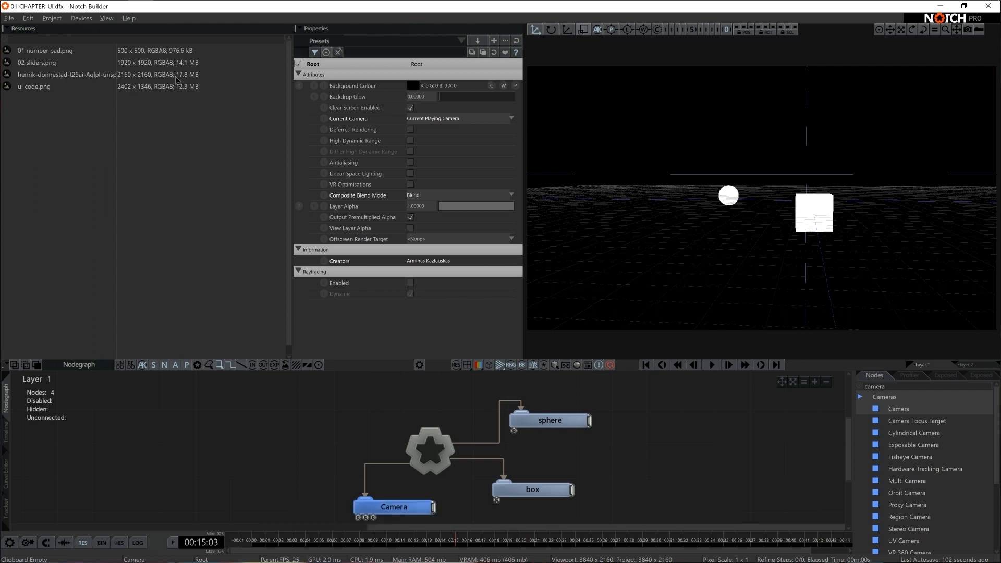
Create a resource folder named New Folder and move every image except ui code.png into it
{"action": "right_click", "coordinate": [43, 121]}
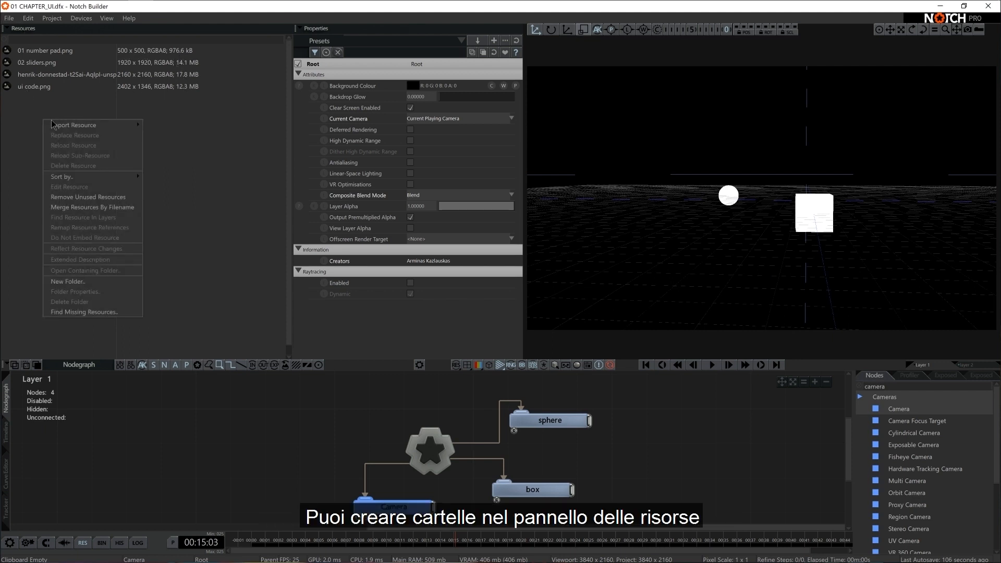
{"action": "left_click", "coordinate": [61, 281]}
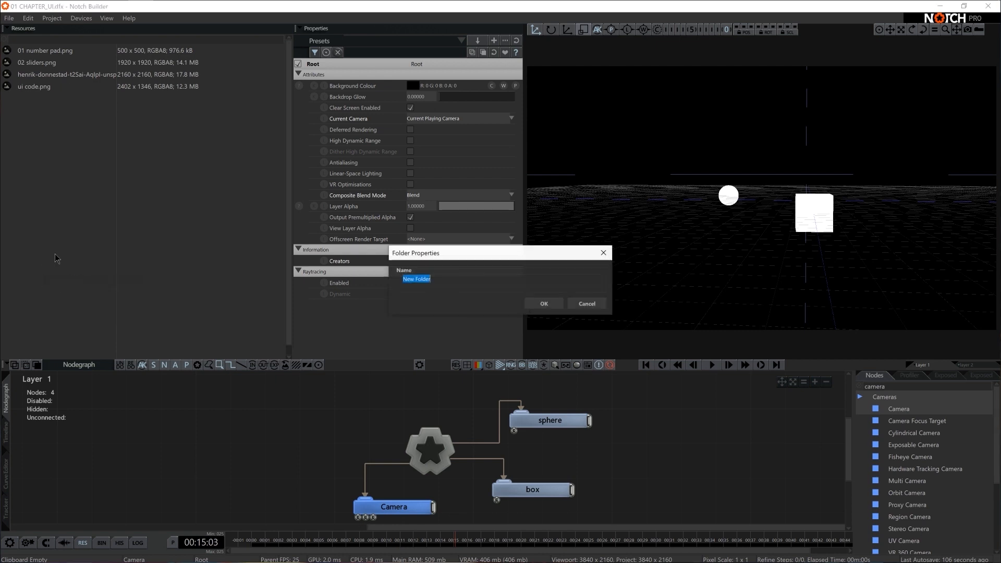
{"action": "left_click", "coordinate": [542, 307]}
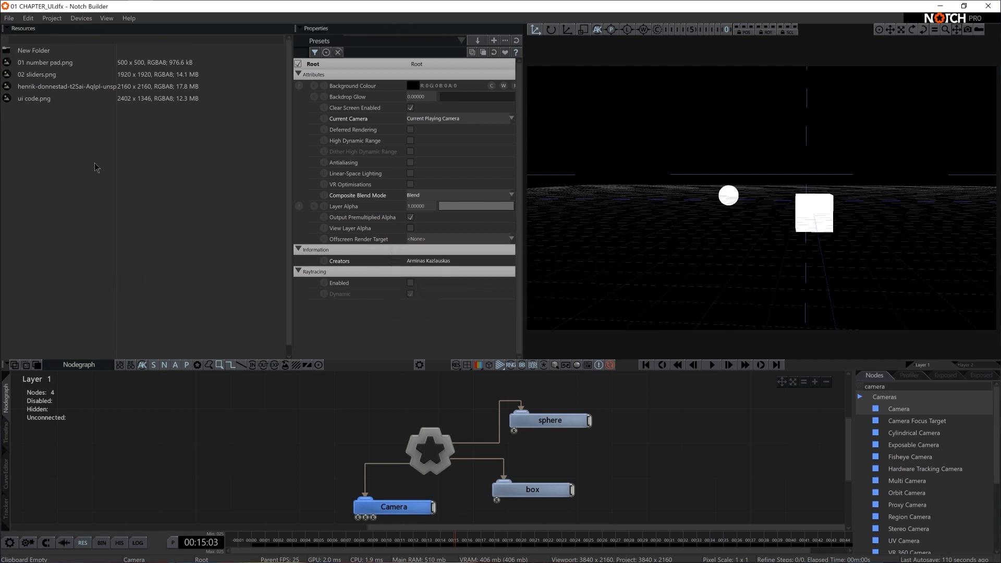
{"action": "left_click_drag", "start_coordinate": [33, 63], "coordinate": [34, 52]}
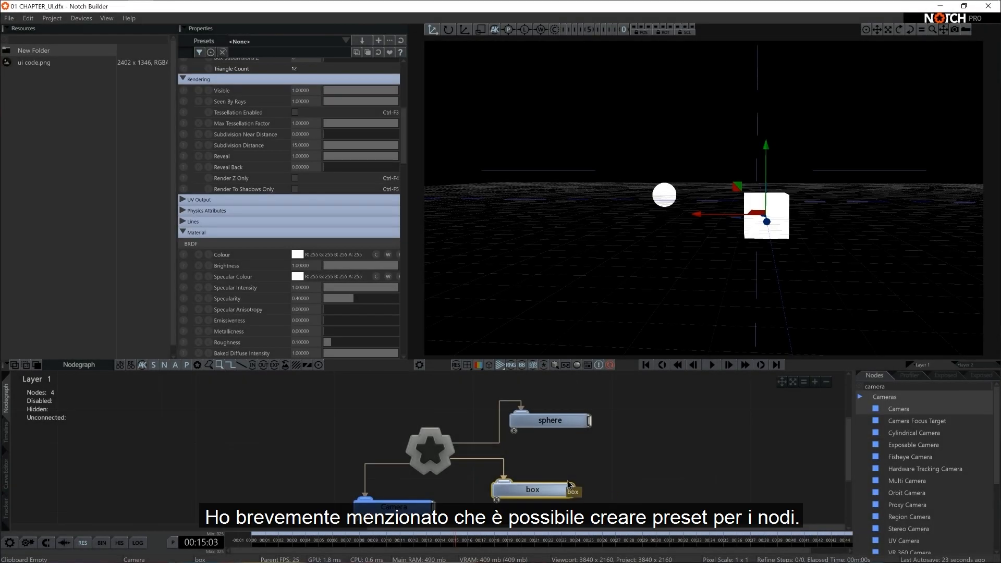
Check the presets available for the box node
{"action": "left_click", "coordinate": [348, 42]}
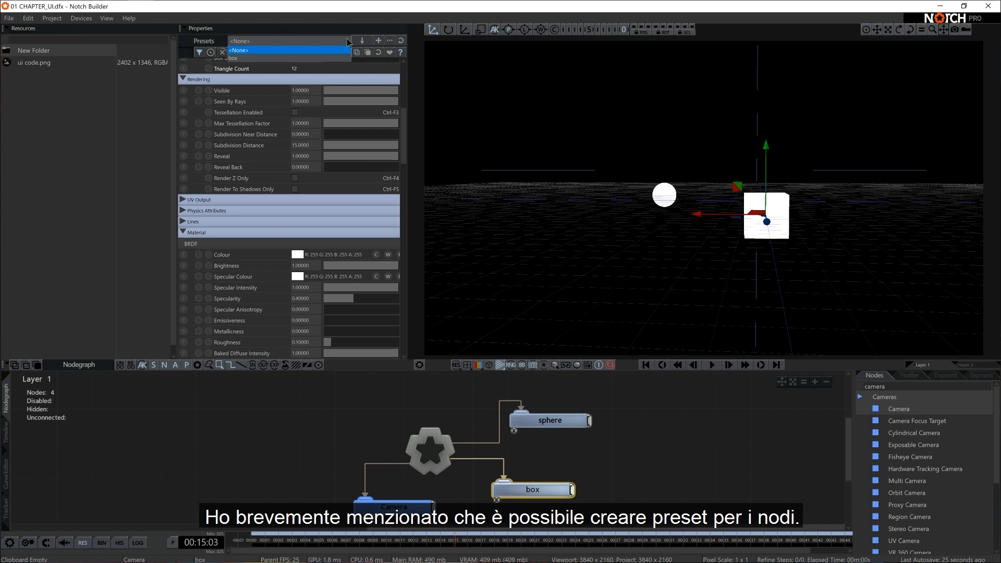
{"action": "left_click", "coordinate": [348, 42]}
Align the box node directly beneath the sphere node and group the two nodes
{"action": "left_click_drag", "start_coordinate": [541, 490], "coordinate": [561, 456]}
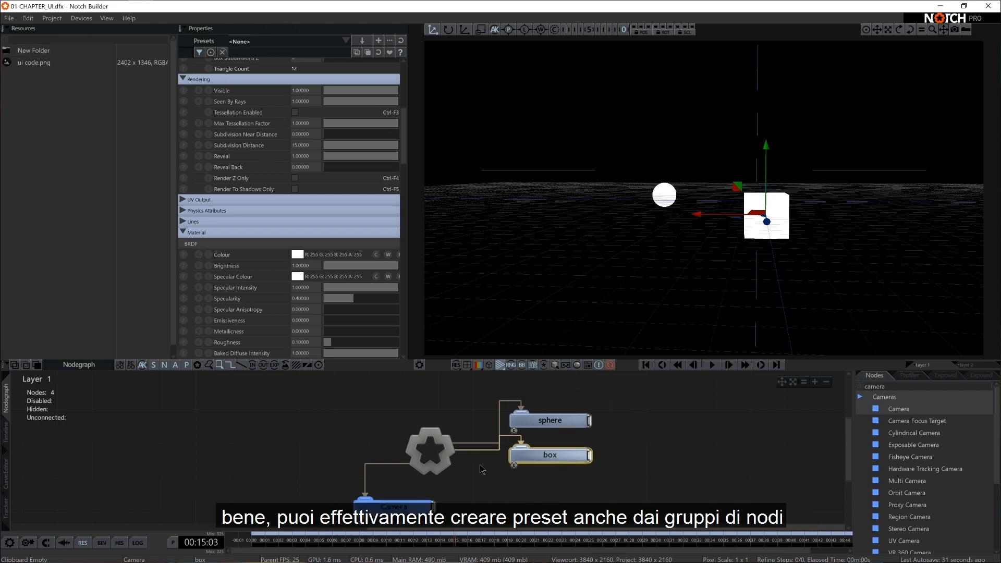
{"action": "left_click_drag", "start_coordinate": [659, 395], "coordinate": [549, 477]}
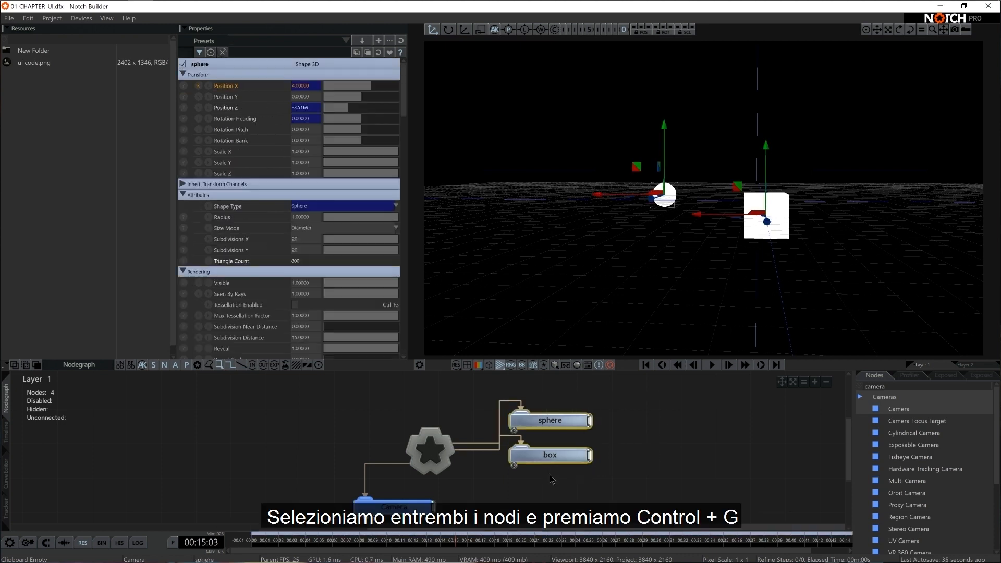
{"action": "key", "text": "ctrl+g"}
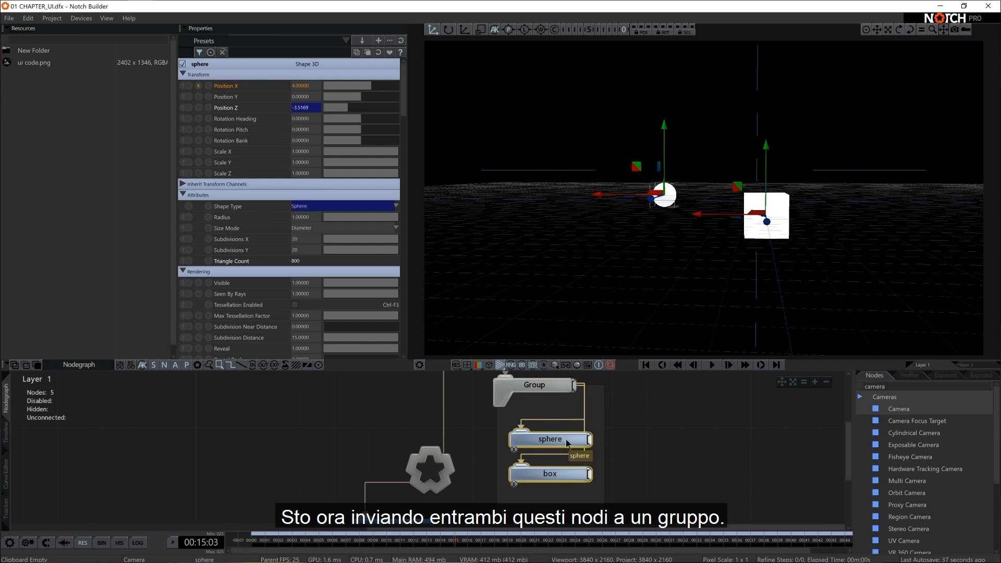
Send the group containing the sphere and box to the bins under the name test
{"action": "left_click", "coordinate": [544, 390]}
{"action": "right_click", "coordinate": [541, 390]}
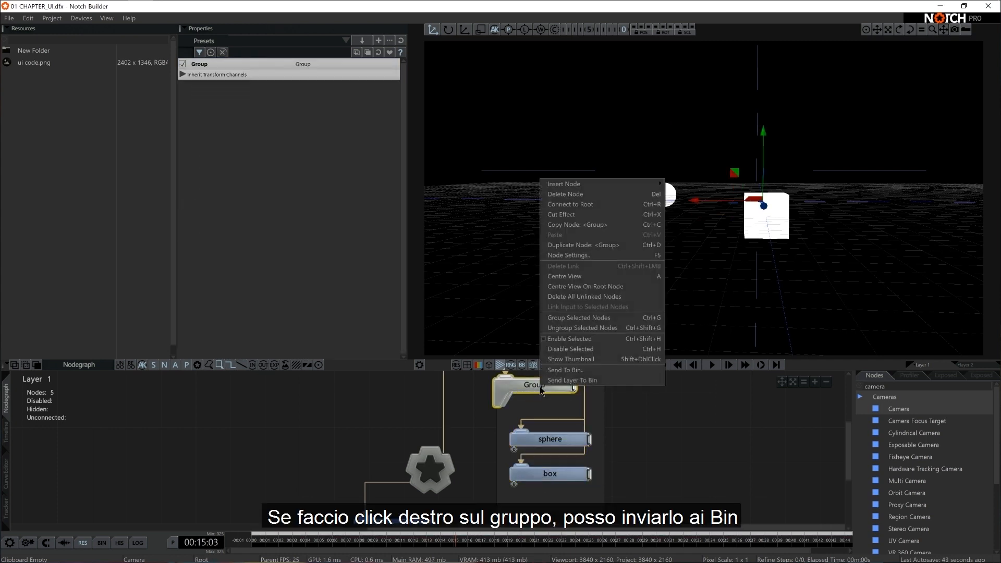
{"action": "left_click", "coordinate": [567, 373]}
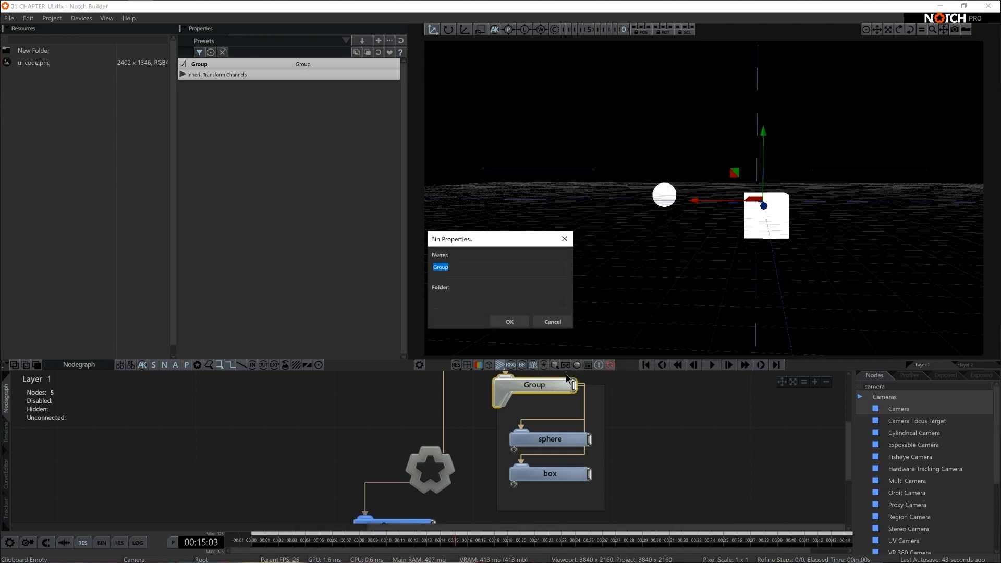
{"action": "type", "text": "test"}
{"action": "key", "text": "Return"}
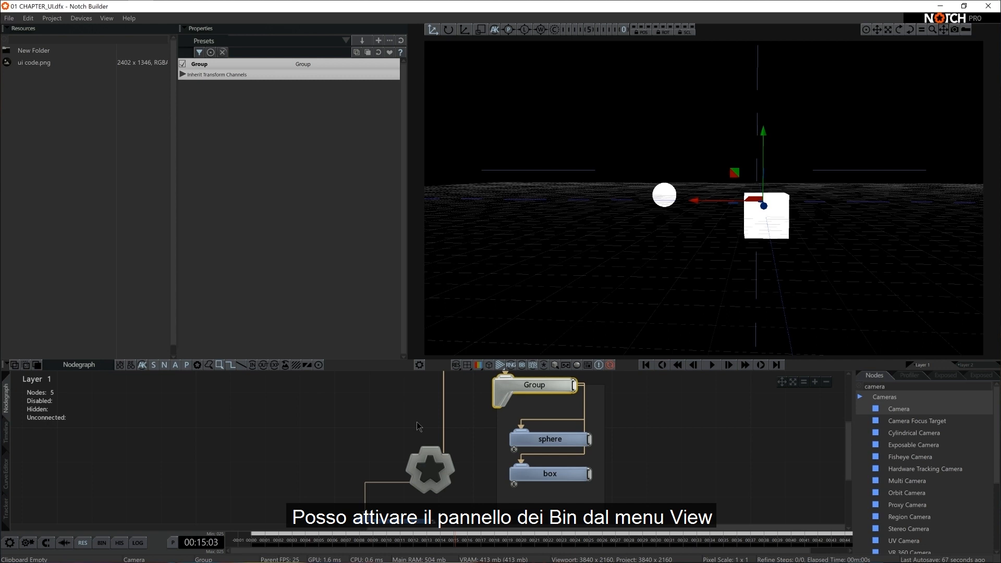
Show the Bins and add the saved test bin to the nodegraph beside the original group
{"action": "left_click", "coordinate": [111, 19]}
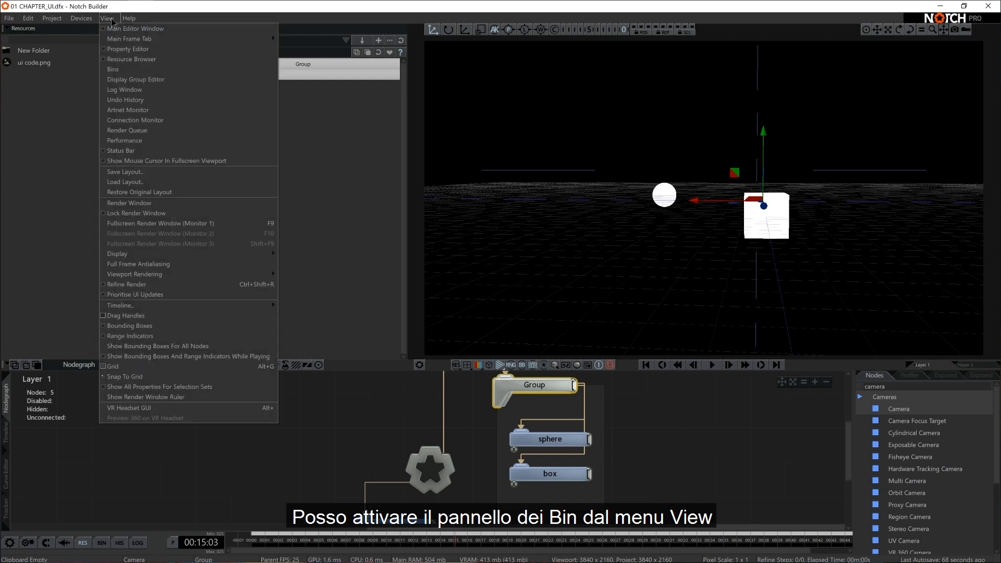
{"action": "left_click", "coordinate": [121, 70]}
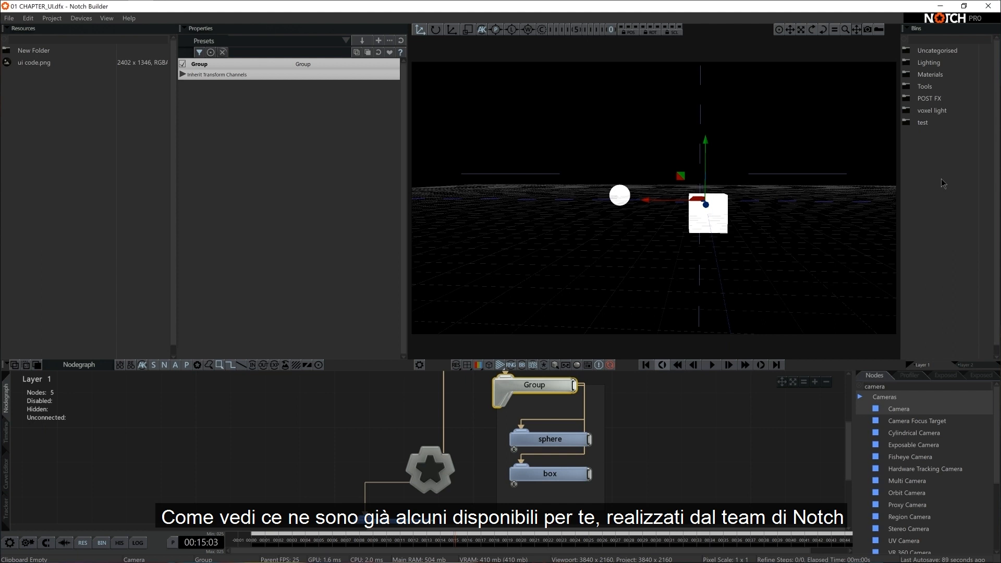
{"action": "left_click", "coordinate": [925, 124]}
{"action": "left_click_drag", "start_coordinate": [934, 136], "coordinate": [656, 424]}
{"action": "middle_click_drag", "start_coordinate": [689, 413], "coordinate": [612, 390]}
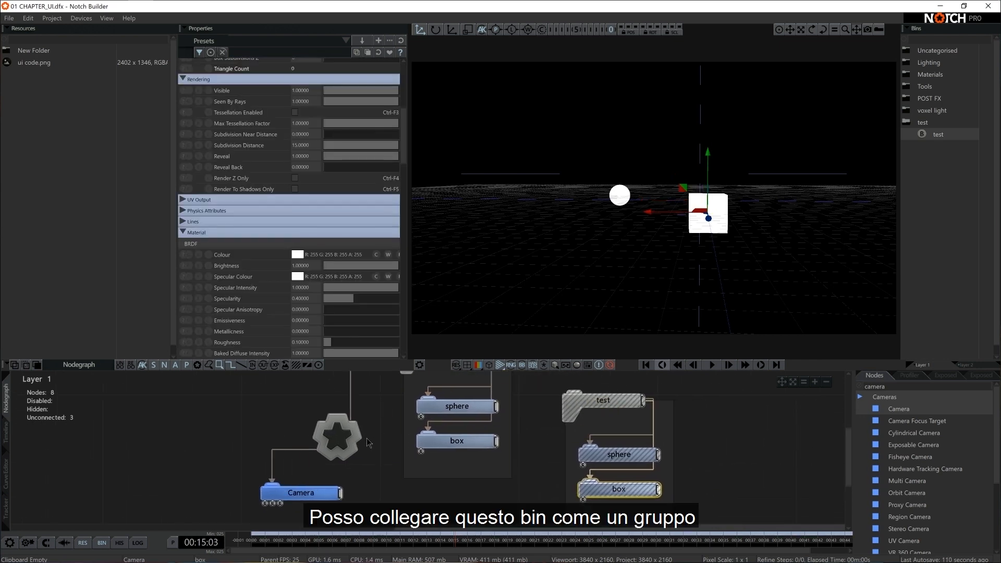
Try ungrouping the unconnected test group, and undo the ungrouping
{"action": "left_click", "coordinate": [602, 400]}
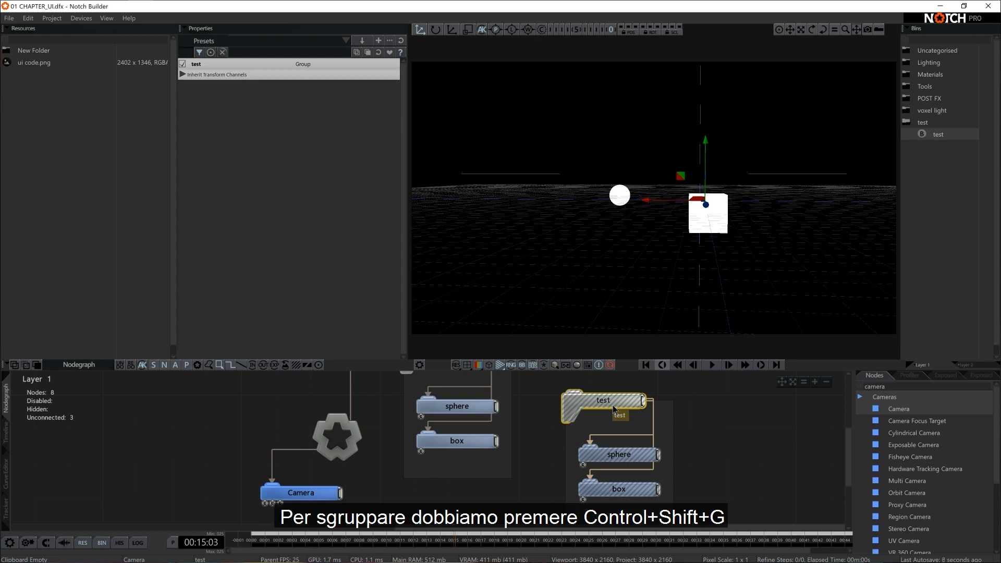
{"action": "key", "text": "ctrl+shift+g"}
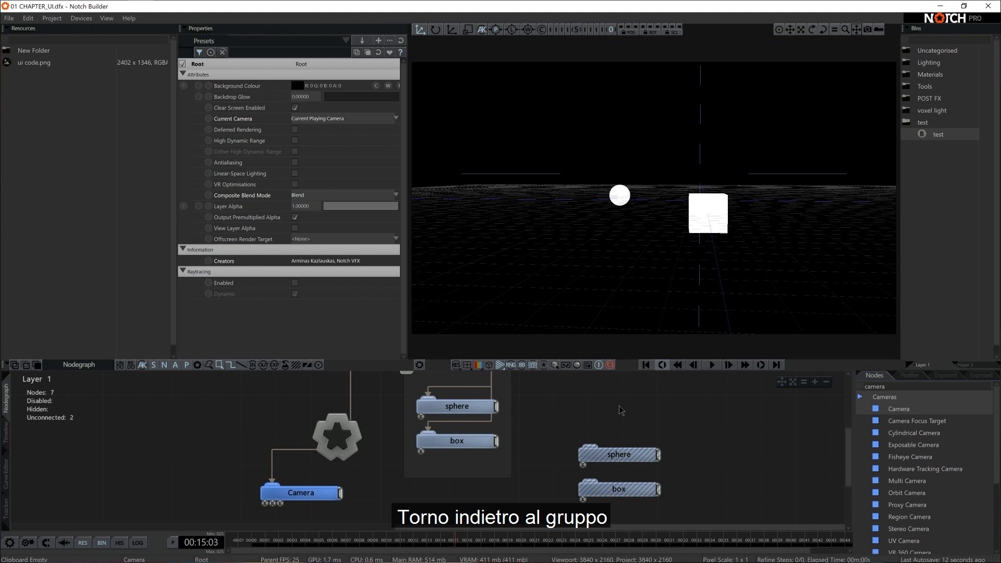
{"action": "key", "text": "ctrl+z"}
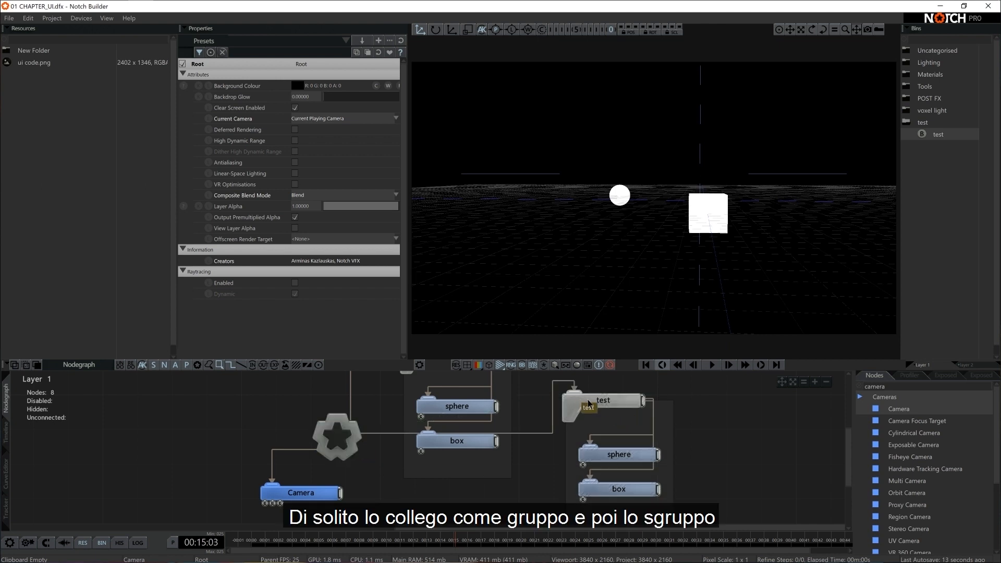
Connect the test group to the root node and ungroup it, moving its sphere and box farther from the original group
{"action": "left_click", "coordinate": [620, 402]}
{"action": "key", "text": "ctrl+shift+g"}
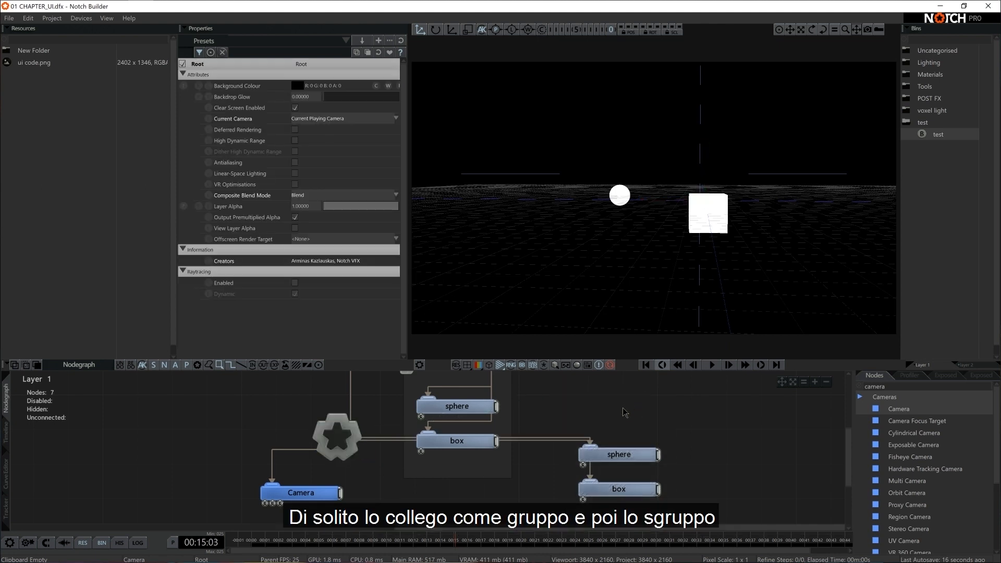
{"action": "left_click_drag", "start_coordinate": [693, 437], "coordinate": [715, 460]}
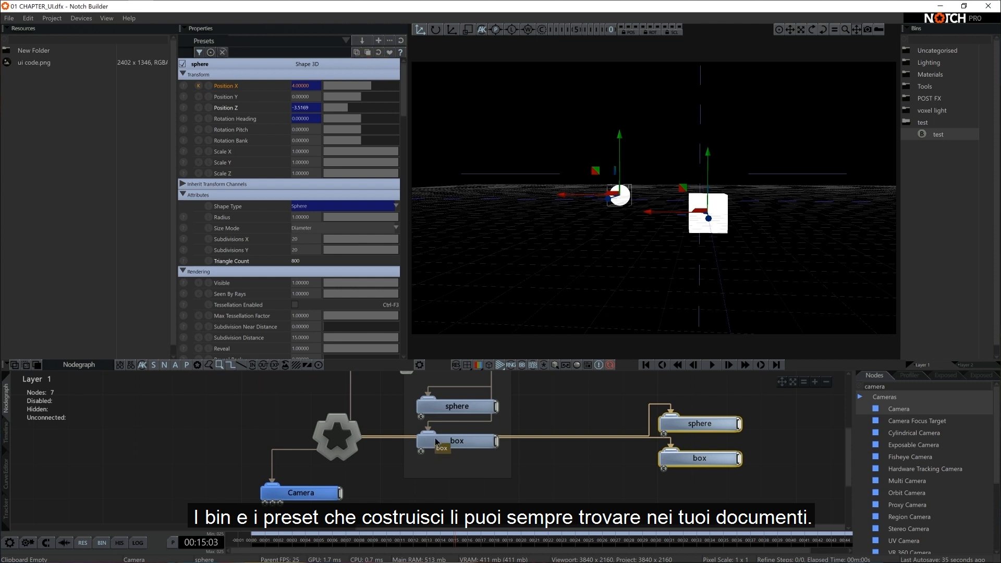
Switch to File Explorer and look up the Notch Presets and Notch Bins folders inside Documents > Notch
{"action": "key", "text": "super+e"}
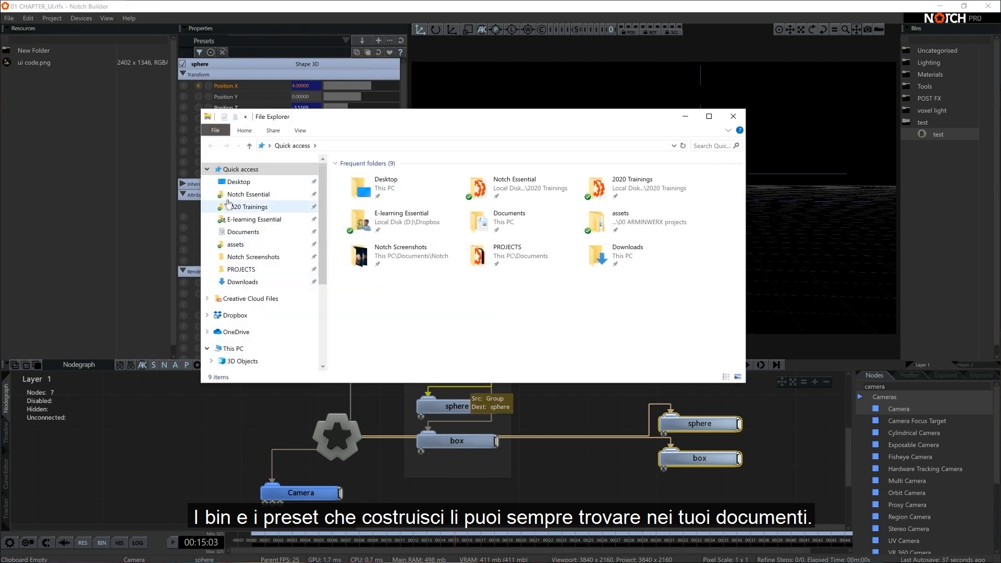
{"action": "left_click", "coordinate": [242, 232]}
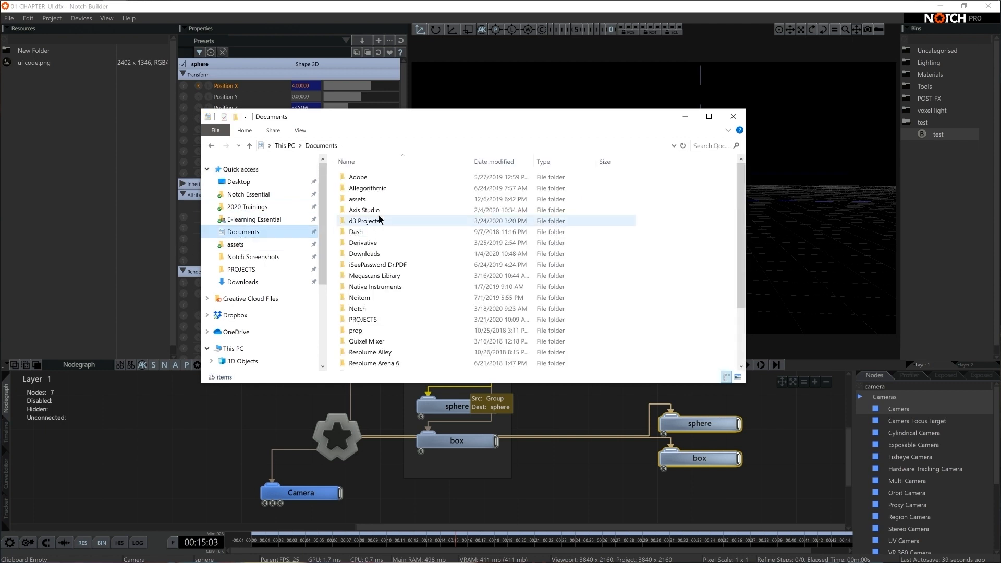
{"action": "double_click", "coordinate": [360, 309]}
{"action": "left_click", "coordinate": [360, 210]}
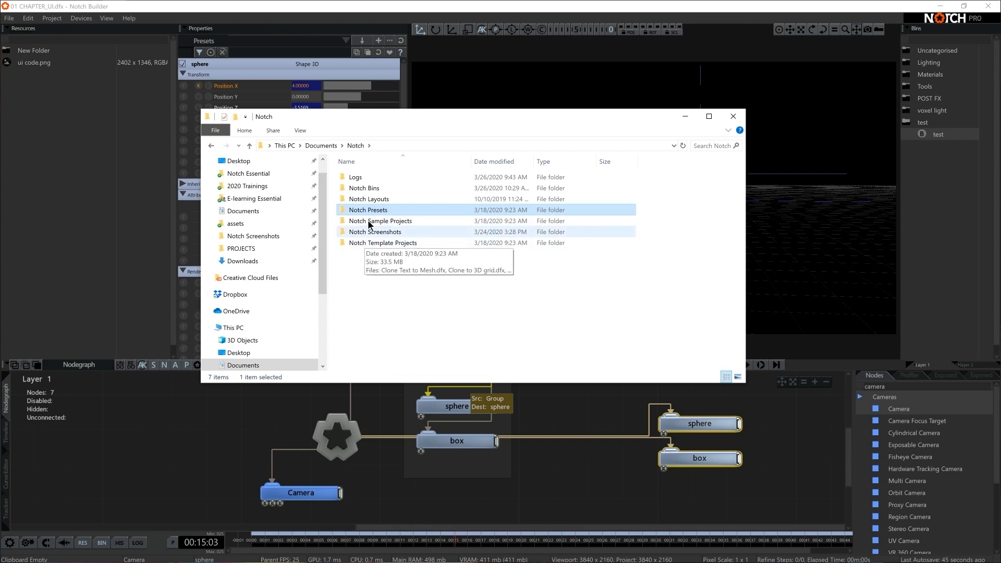
{"action": "left_click", "coordinate": [385, 189]}
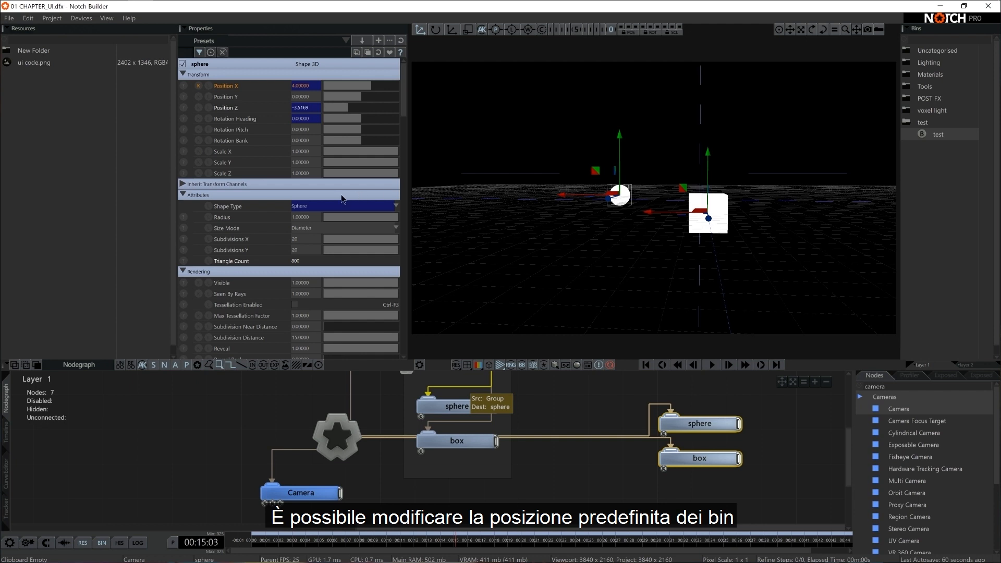
Open the Notch Builder Preferences and browse for the Bins directory, choosing the Notch Bins folder
{"action": "left_click", "coordinate": [10, 17]}
{"action": "left_click", "coordinate": [30, 217]}
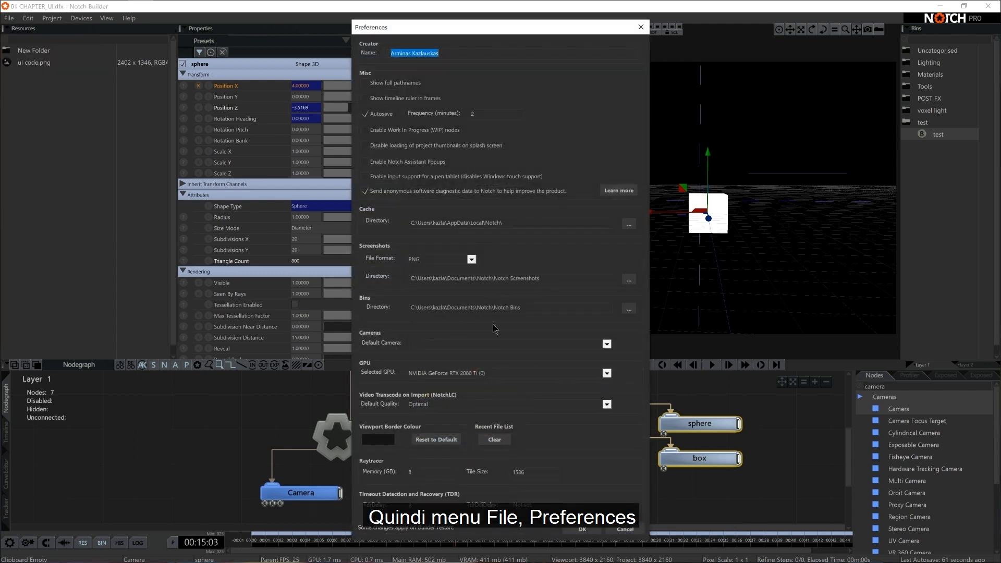
{"action": "left_click", "coordinate": [629, 309]}
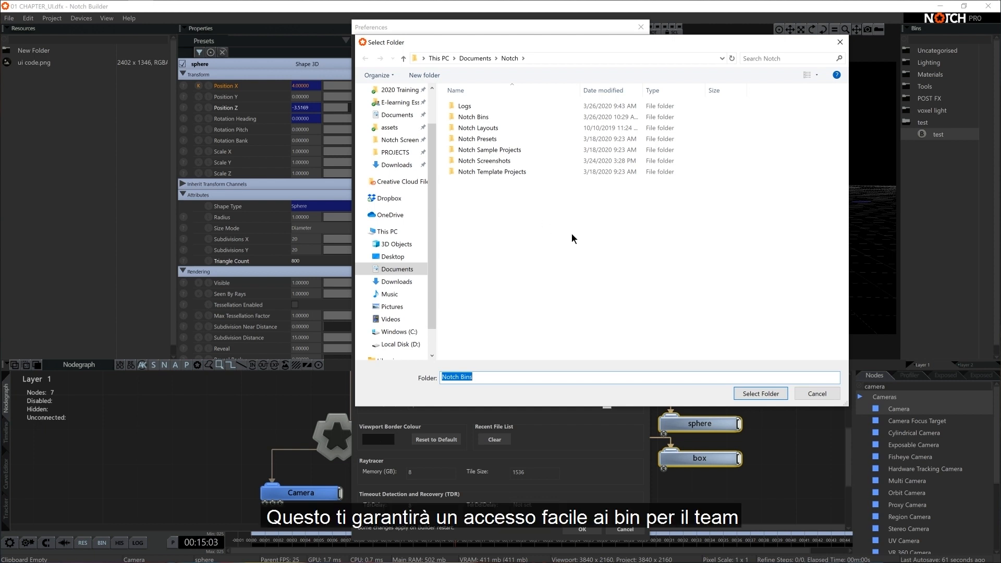
{"action": "left_click", "coordinate": [761, 394]}
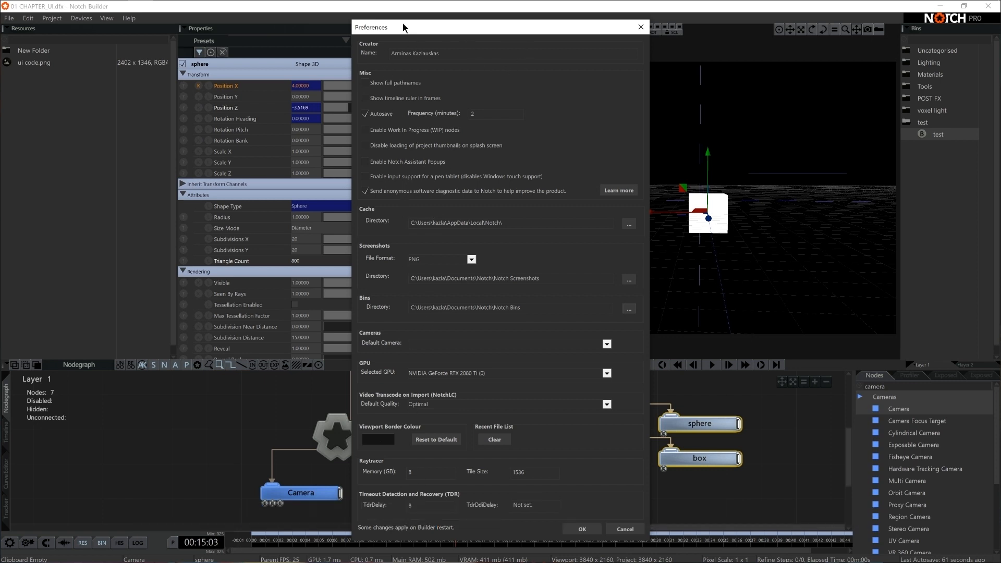
Review the creator name and GPU choices in the Preferences, cancel the dialog, and check the root node's Creators field
{"action": "left_click_drag", "start_coordinate": [442, 53], "coordinate": [391, 54]}
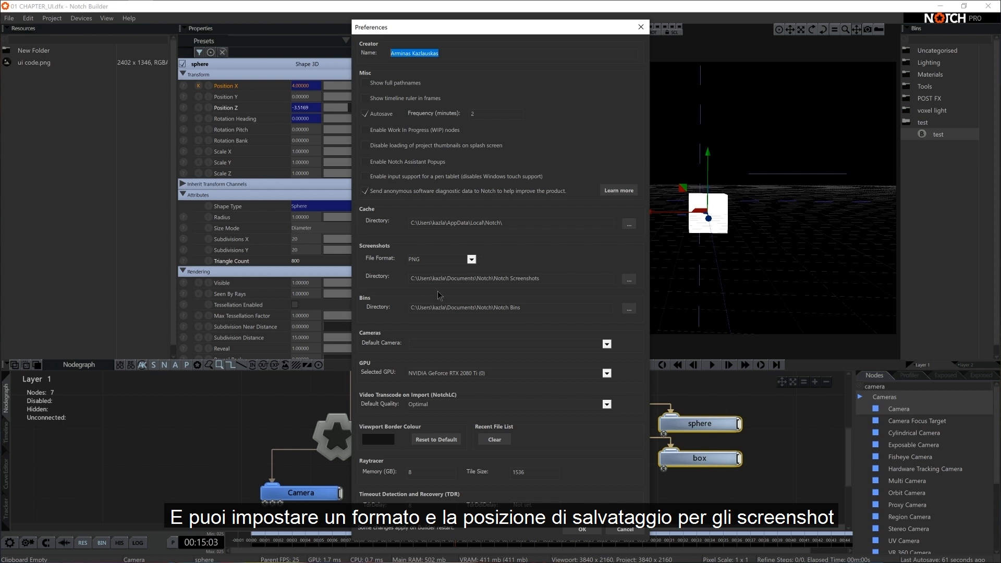
{"action": "left_click", "coordinate": [607, 373]}
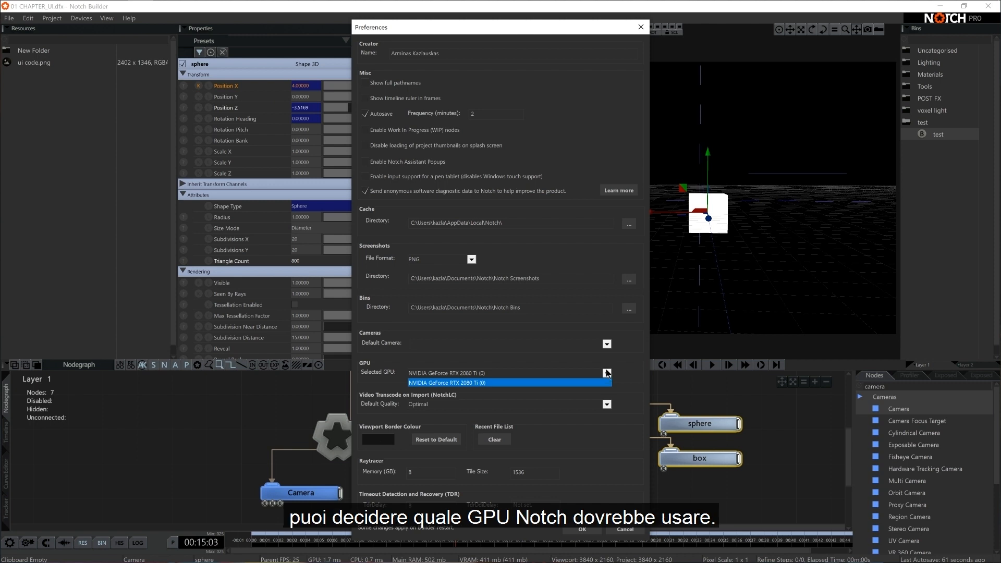
{"action": "left_click", "coordinate": [626, 529]}
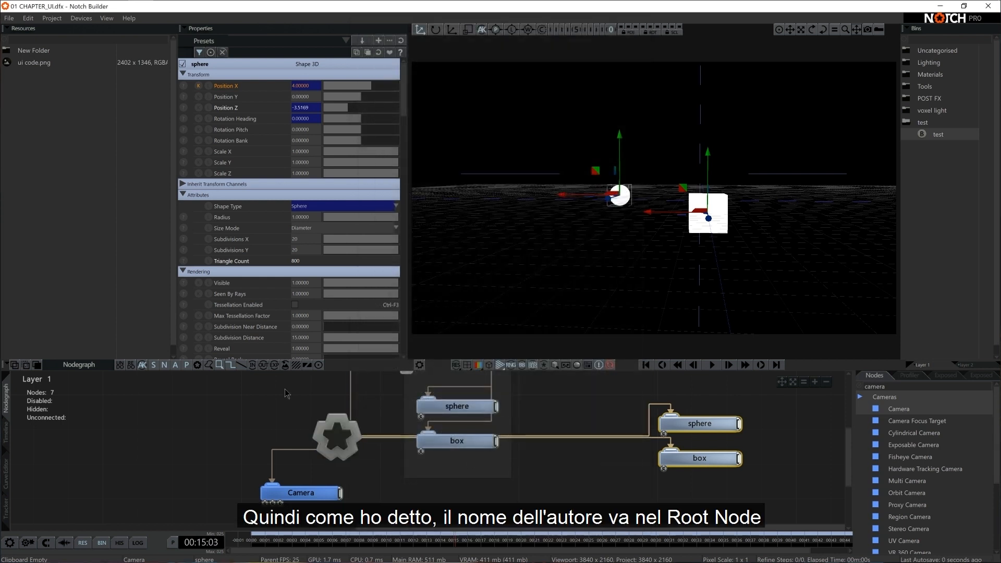
{"action": "left_click", "coordinate": [355, 457]}
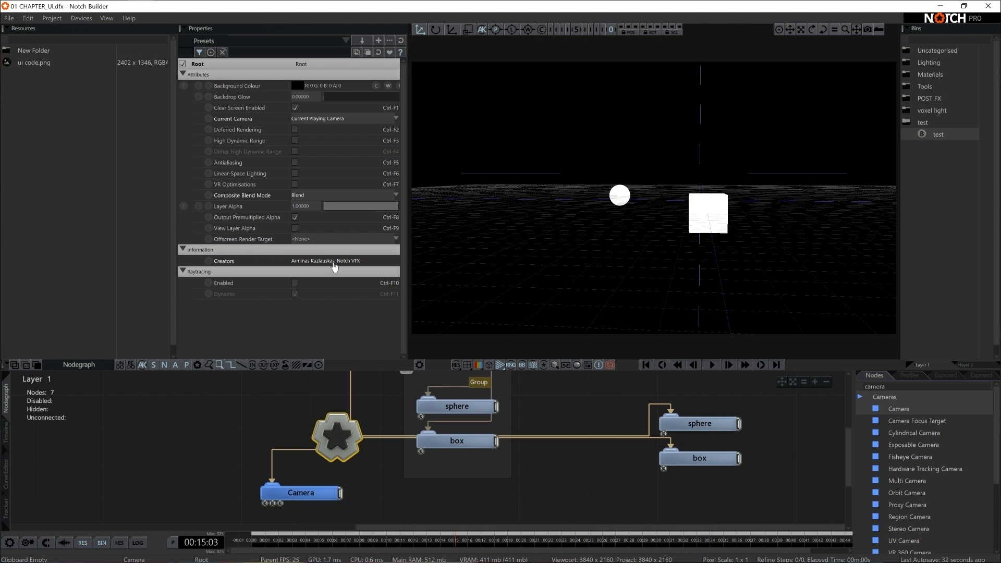
Take a screenshot of the viewport and go to the Notch folder under Documents in File Explorer
{"action": "middle_click_drag", "start_coordinate": [379, 394], "coordinate": [383, 437]}
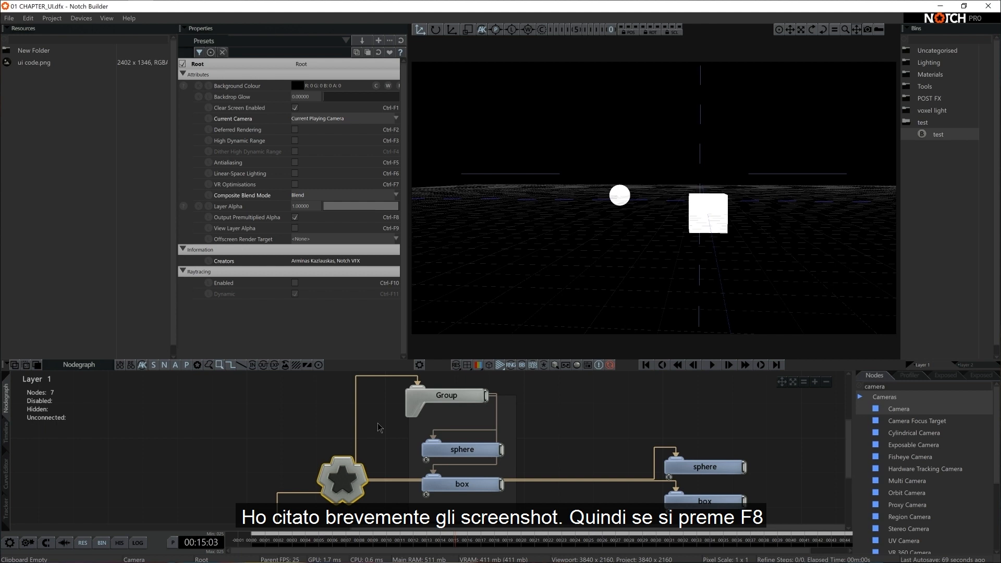
{"action": "key", "text": "F8"}
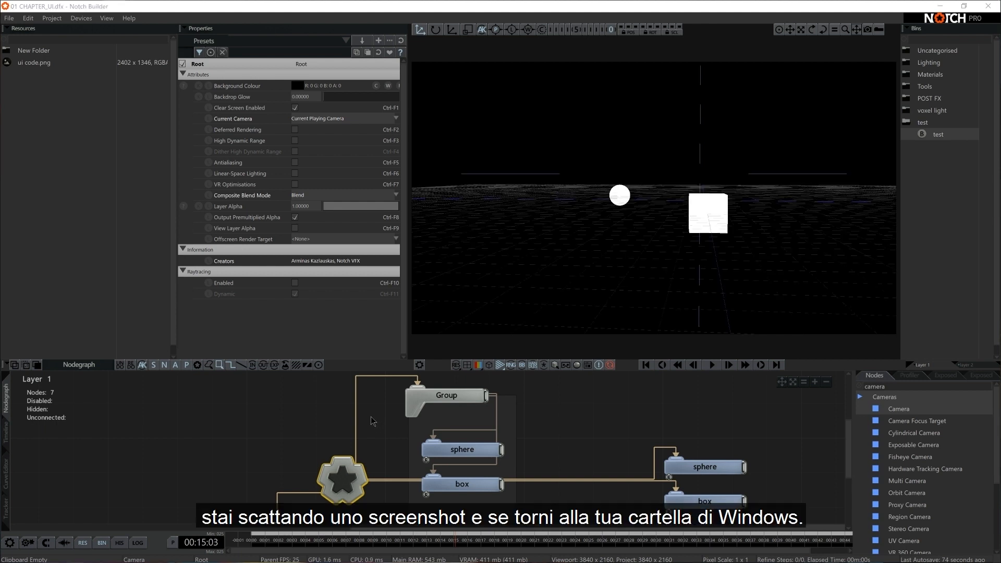
{"action": "key", "text": "super+e"}
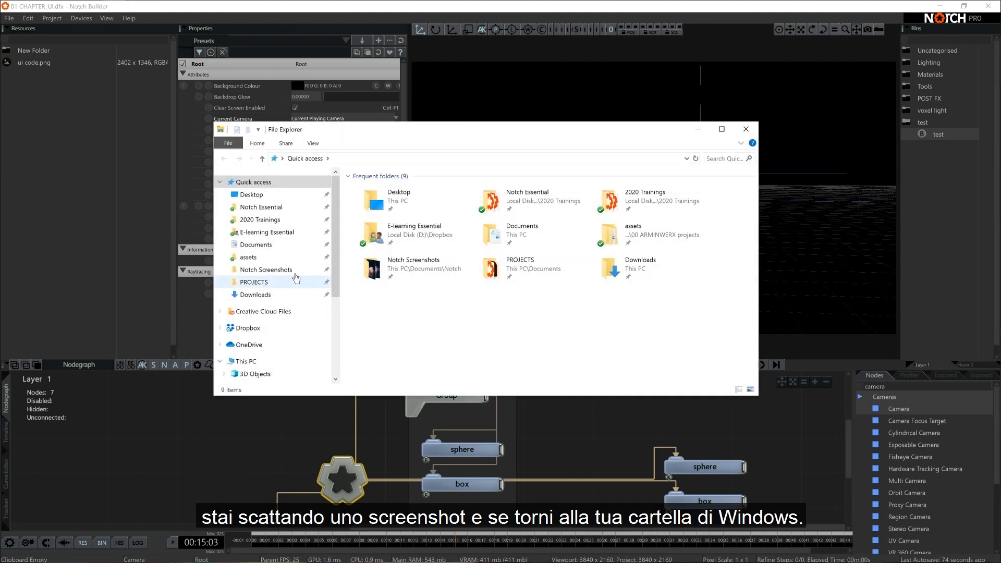
{"action": "left_click", "coordinate": [256, 245]}
{"action": "left_click", "coordinate": [393, 321]}
{"action": "double_click", "coordinate": [393, 320]}
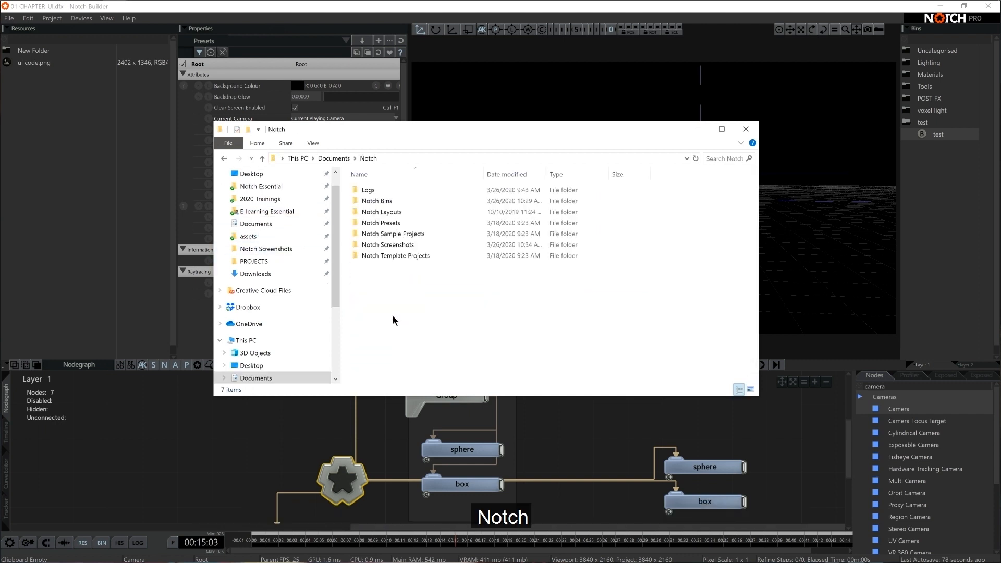
View screenshot_930.png from the Notch Screenshots folder, close the image and folder windows, and deselect the root node
{"action": "double_click", "coordinate": [401, 246]}
{"action": "left_click_drag", "start_coordinate": [755, 181], "coordinate": [757, 393]}
{"action": "double_click", "coordinate": [464, 355]}
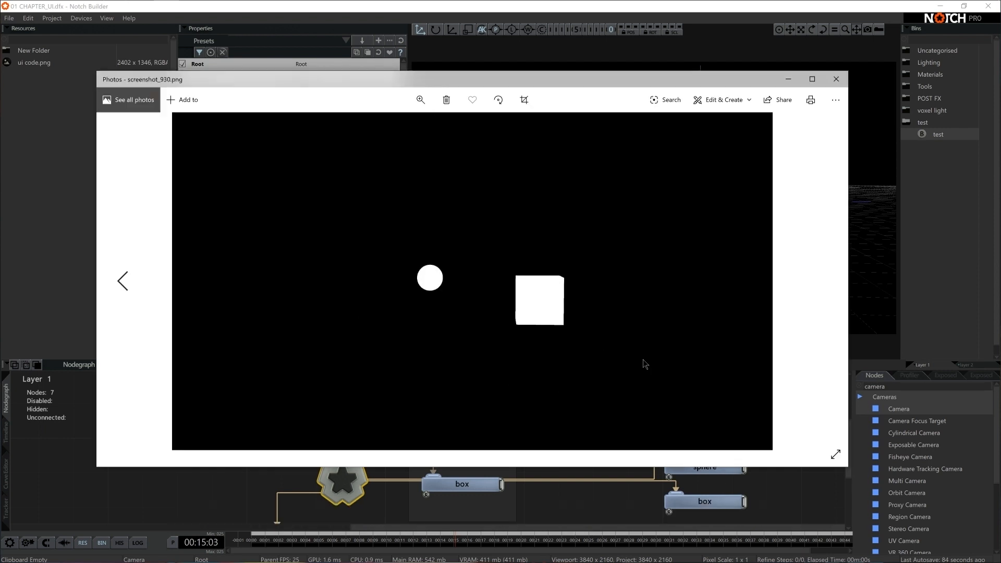
{"action": "left_click", "coordinate": [836, 79]}
{"action": "left_click", "coordinate": [733, 130]}
{"action": "left_click", "coordinate": [590, 438]}
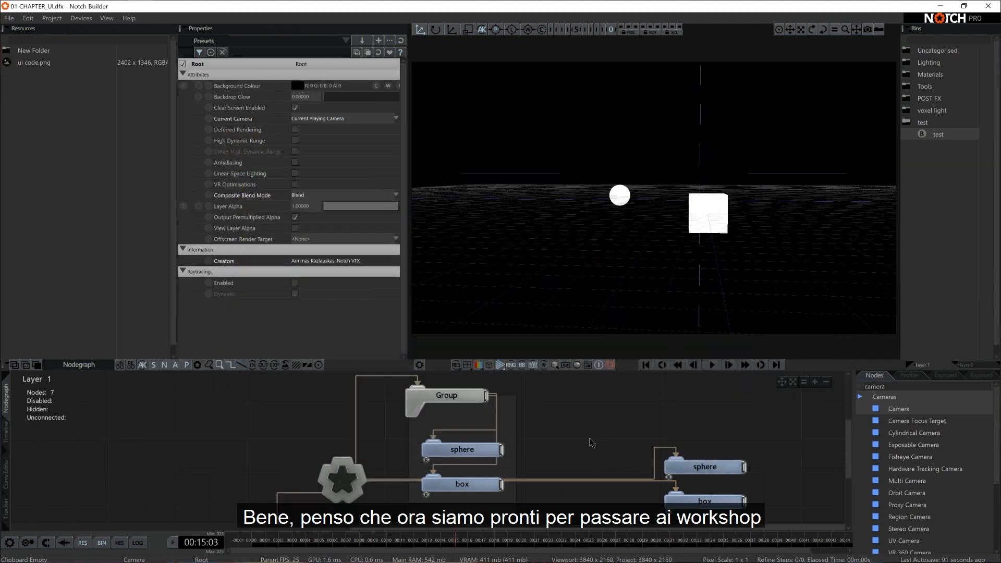